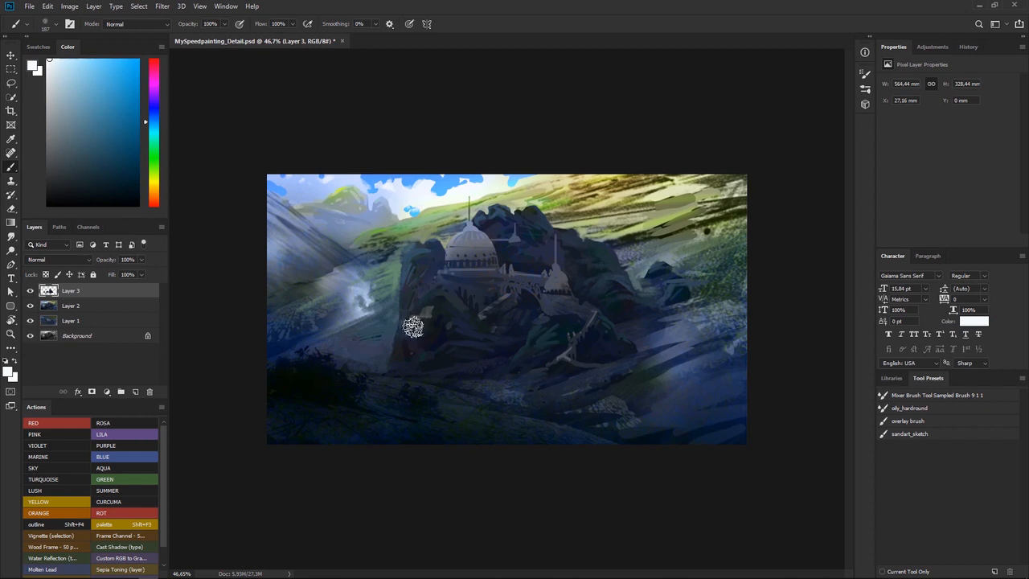
Sample the muted green of the hillside beside the dome and switch to the hard round brush at 36 px
{"action": "key", "text": "ctrl+space"}
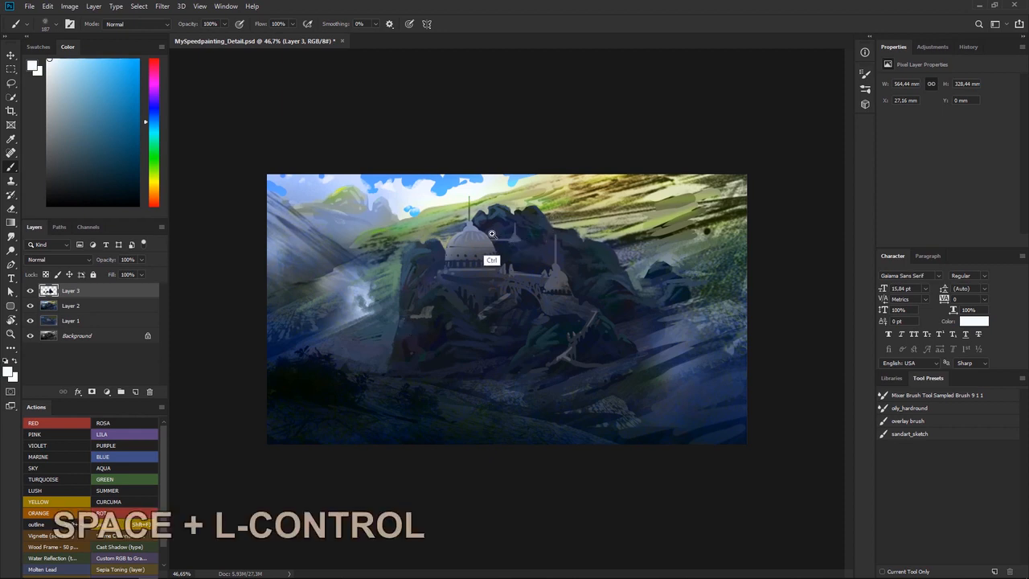
{"action": "left_click_drag", "start_coordinate": [489, 257], "coordinate": [503, 229]}
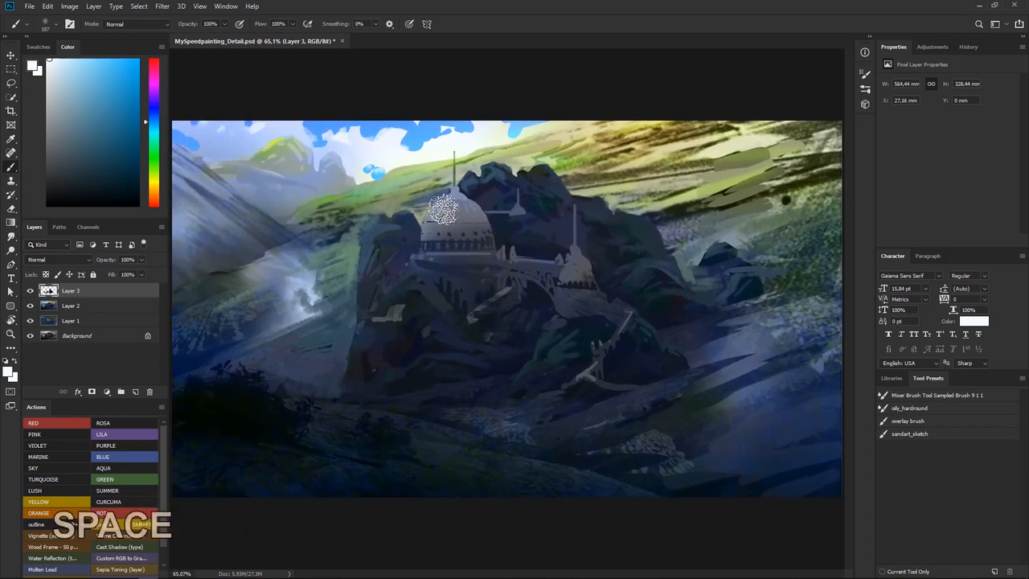
{"action": "key", "text": "ctrl+space"}
{"action": "left_click_drag", "start_coordinate": [377, 206], "coordinate": [349, 208]}
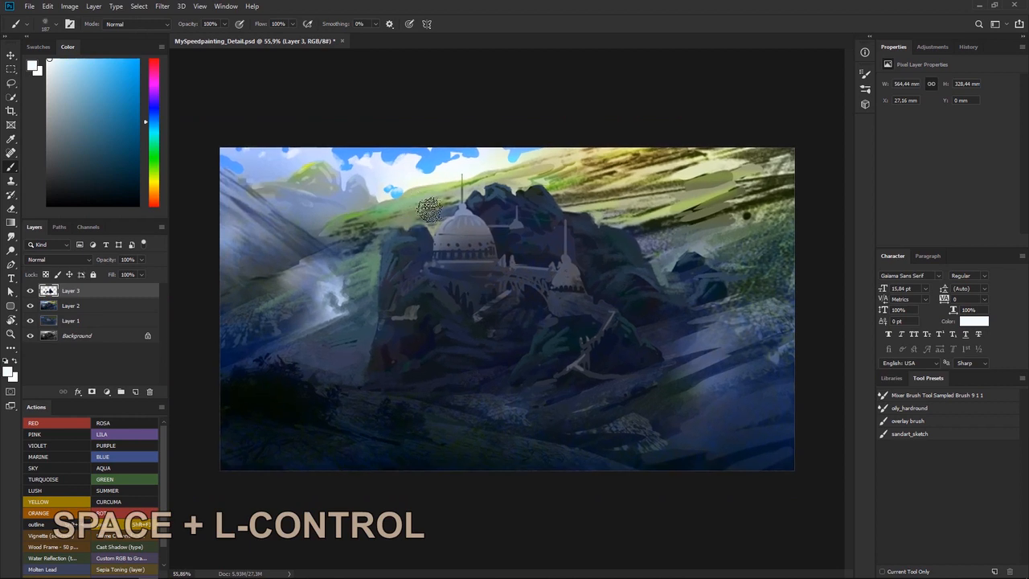
{"action": "key", "text": "b"}
{"action": "left_click", "coordinate": [415, 212], "text": "alt"}
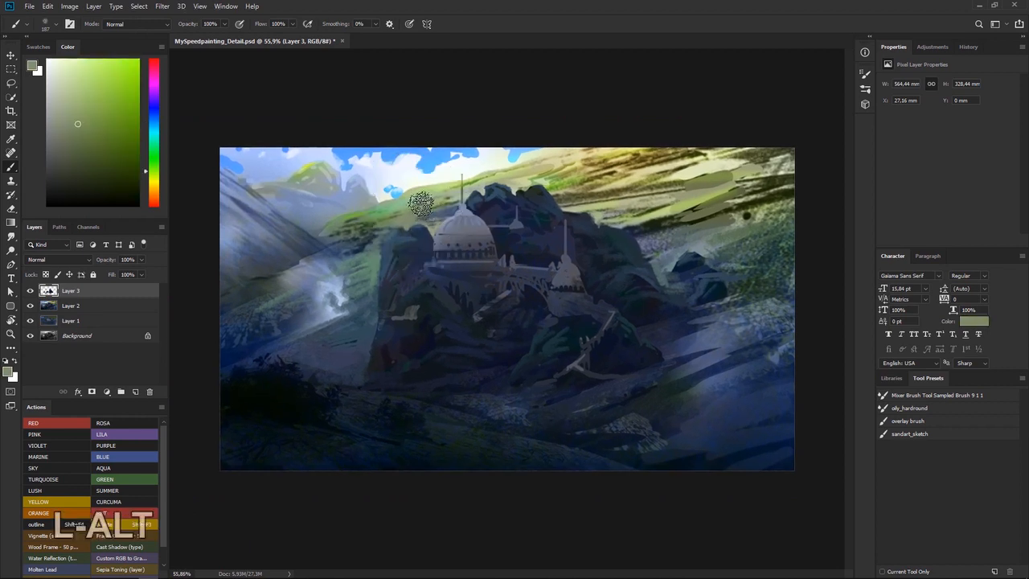
{"action": "right_click", "coordinate": [415, 214]}
{"action": "left_click", "coordinate": [453, 318]}
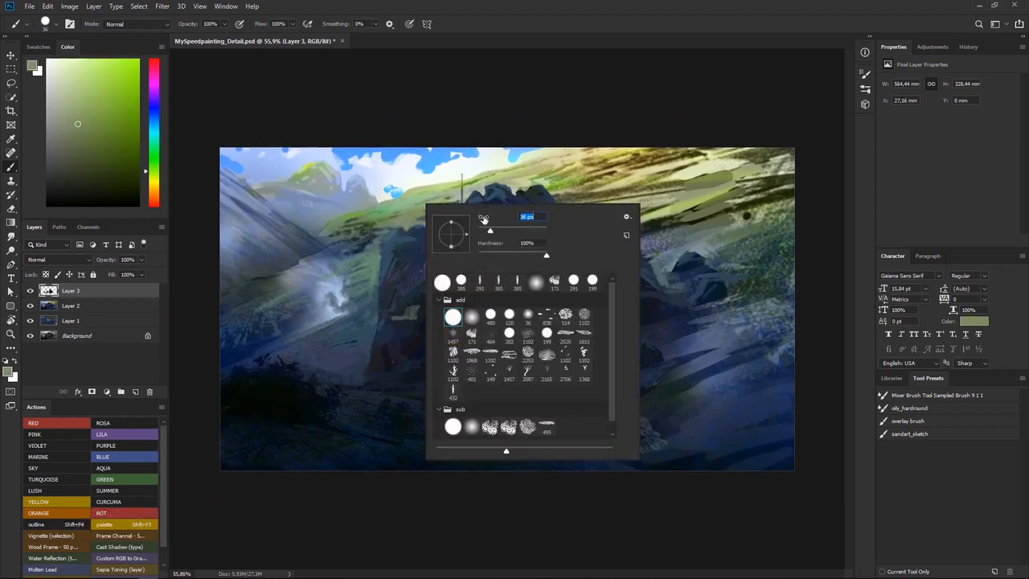
{"action": "left_click", "coordinate": [415, 102]}
Paint short strokes of sampled yellow-green and grey-green hillside colours around the upper edge of the rock beside the large dome
{"action": "left_click", "coordinate": [405, 259], "text": "ctrl"}
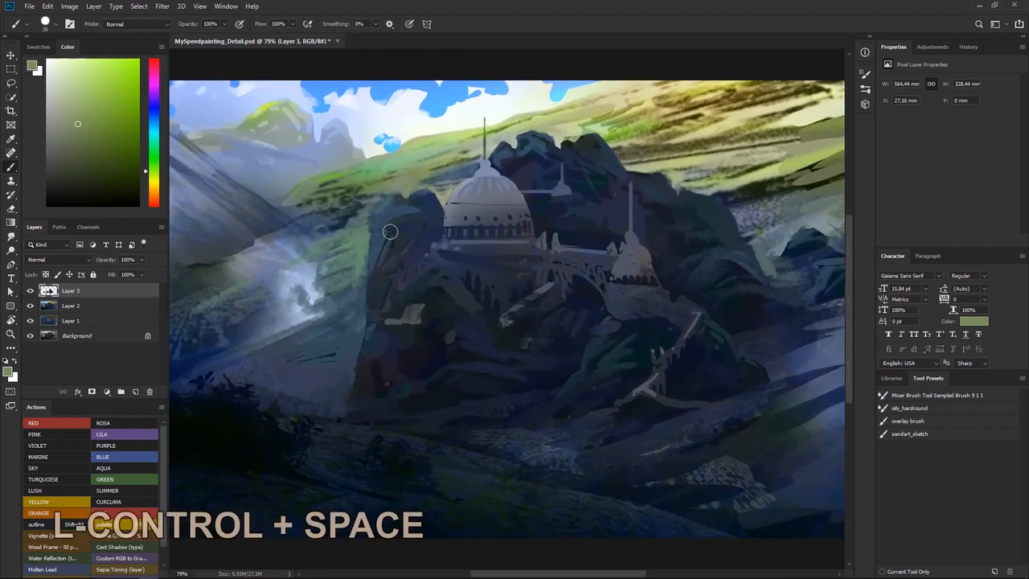
{"action": "left_click", "coordinate": [408, 189], "text": "alt"}
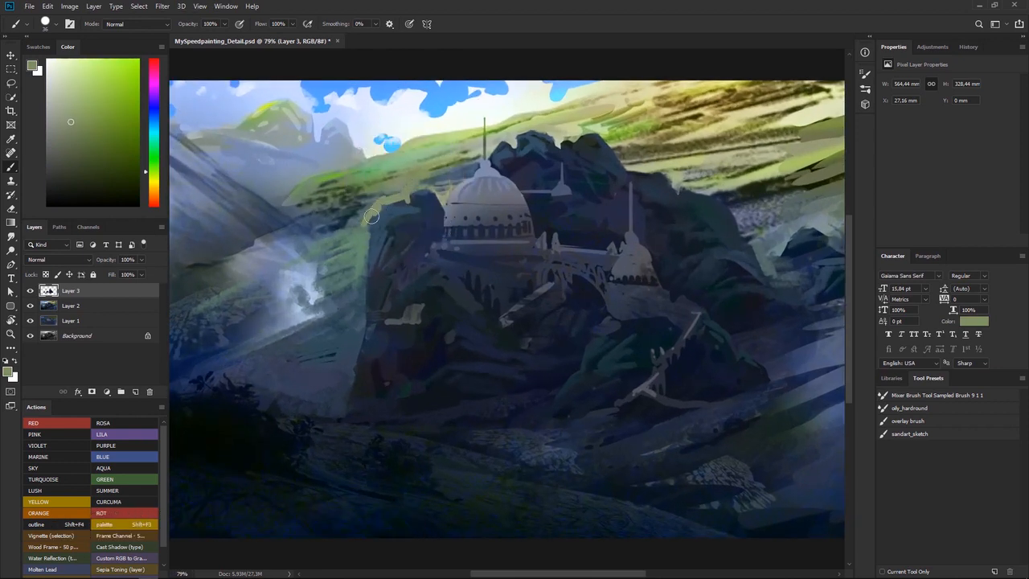
{"action": "mouse_move", "coordinate": [373, 214]}
{"action": "left_mouse_down"}
{"action": "mouse_move", "coordinate": [312, 231]}
{"action": "mouse_move", "coordinate": [377, 212]}
{"action": "left_mouse_up"}
{"action": "left_click", "coordinate": [397, 197], "text": "alt"}
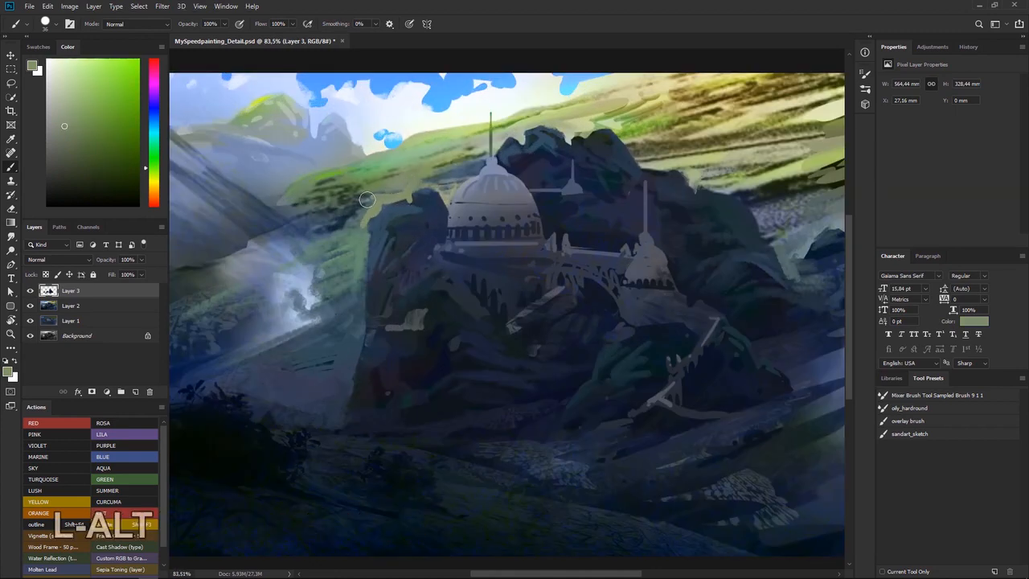
{"action": "mouse_move", "coordinate": [407, 161]}
{"action": "left_mouse_down"}
{"action": "mouse_move", "coordinate": [373, 184]}
{"action": "mouse_move", "coordinate": [378, 210]}
{"action": "left_mouse_up"}
{"action": "left_click", "coordinate": [379, 215], "text": "alt"}
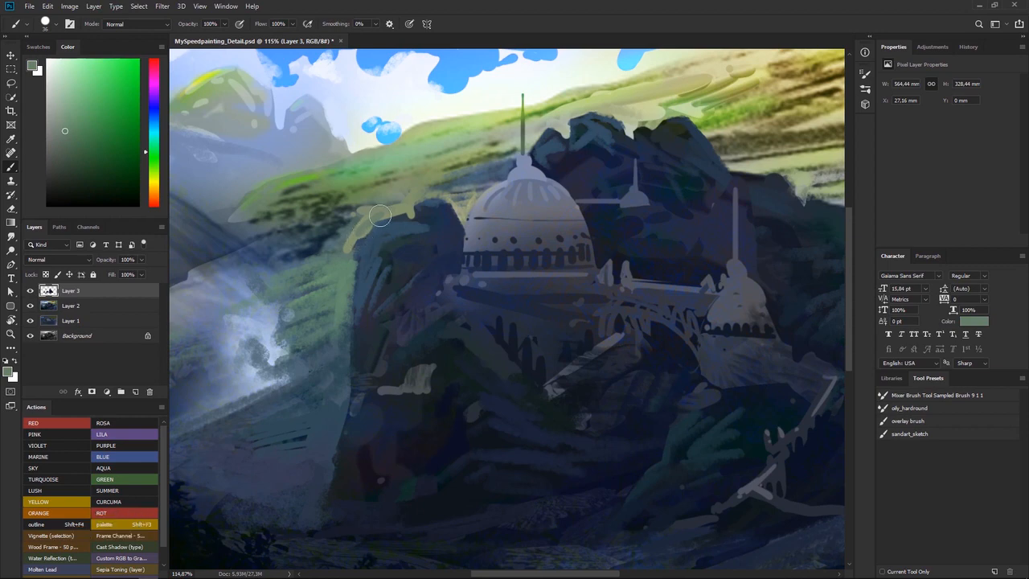
{"action": "left_click_drag", "start_coordinate": [345, 292], "coordinate": [354, 321]}
{"action": "left_click_drag", "start_coordinate": [444, 224], "coordinate": [475, 210]}
{"action": "left_click_drag", "start_coordinate": [561, 225], "coordinate": [477, 225]}
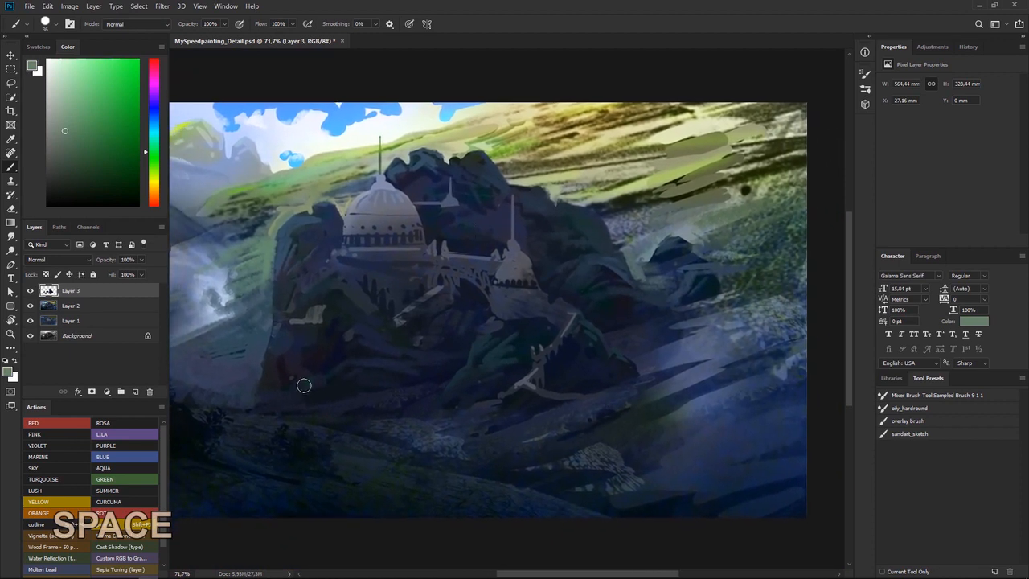
Try to brush a sampled ochre tone over the sunlit hillside with the soft round brush at 228 px
{"action": "mouse_move", "coordinate": [306, 384]}
{"action": "left_mouse_down"}
{"action": "mouse_move", "coordinate": [274, 428]}
{"action": "mouse_move", "coordinate": [320, 402]}
{"action": "left_mouse_up"}
{"action": "key", "text": "ctrl+z"}
{"action": "left_click_drag", "start_coordinate": [560, 225], "coordinate": [478, 271]}
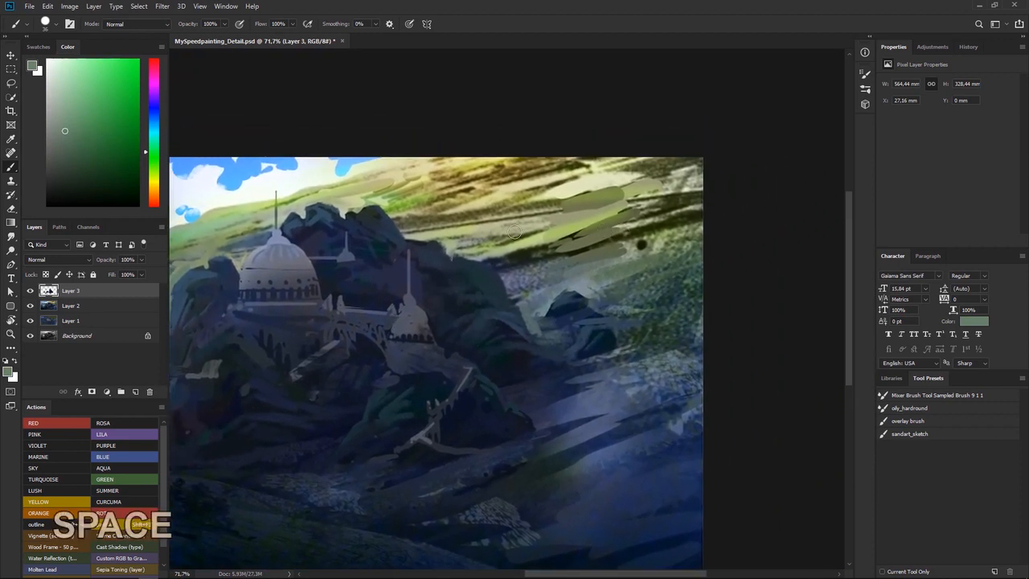
{"action": "left_click", "coordinate": [505, 181], "text": "alt"}
{"action": "left_click_drag", "start_coordinate": [294, 231], "coordinate": [441, 193]}
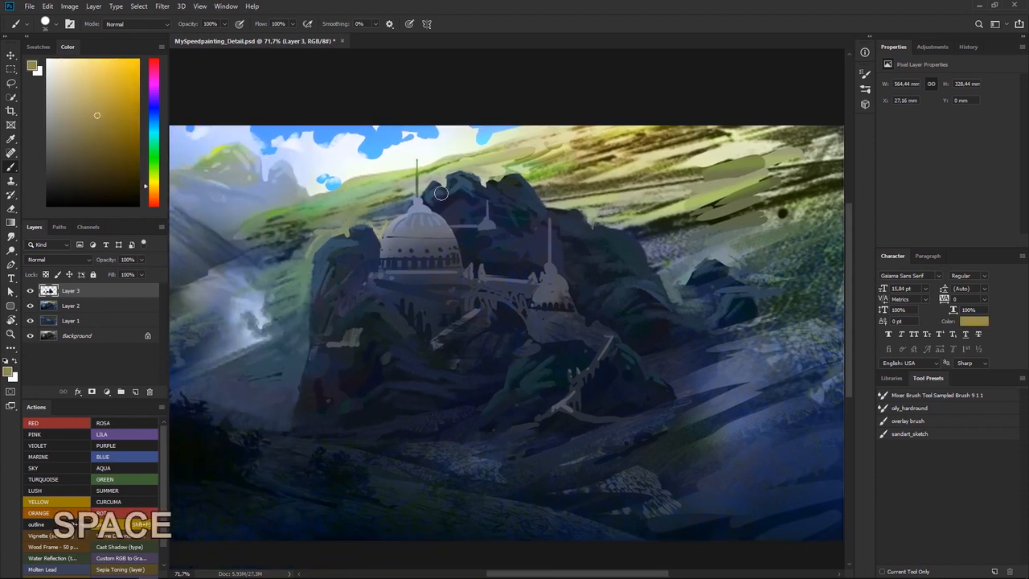
{"action": "right_click", "coordinate": [441, 193]}
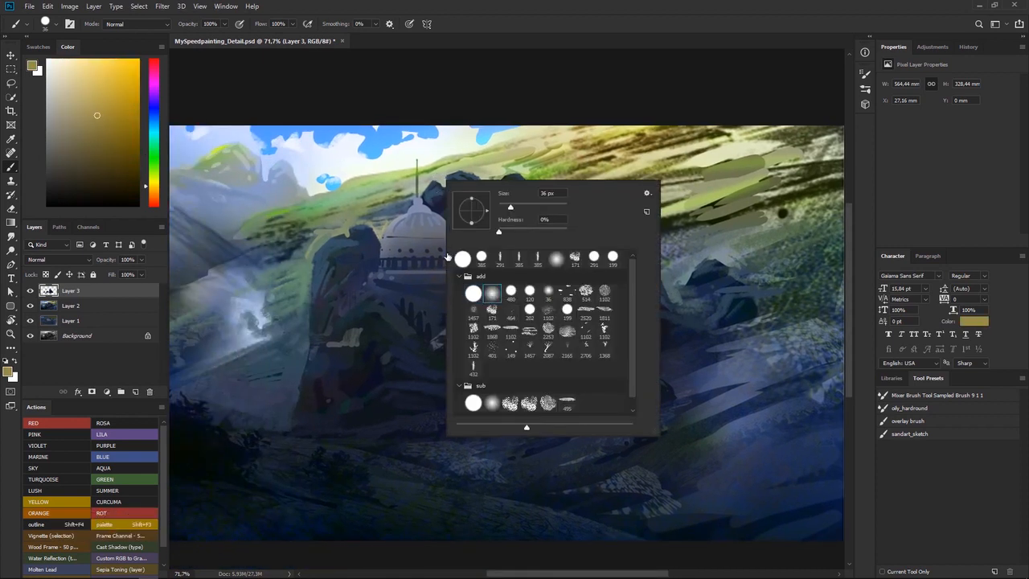
{"action": "left_click", "coordinate": [550, 207]}
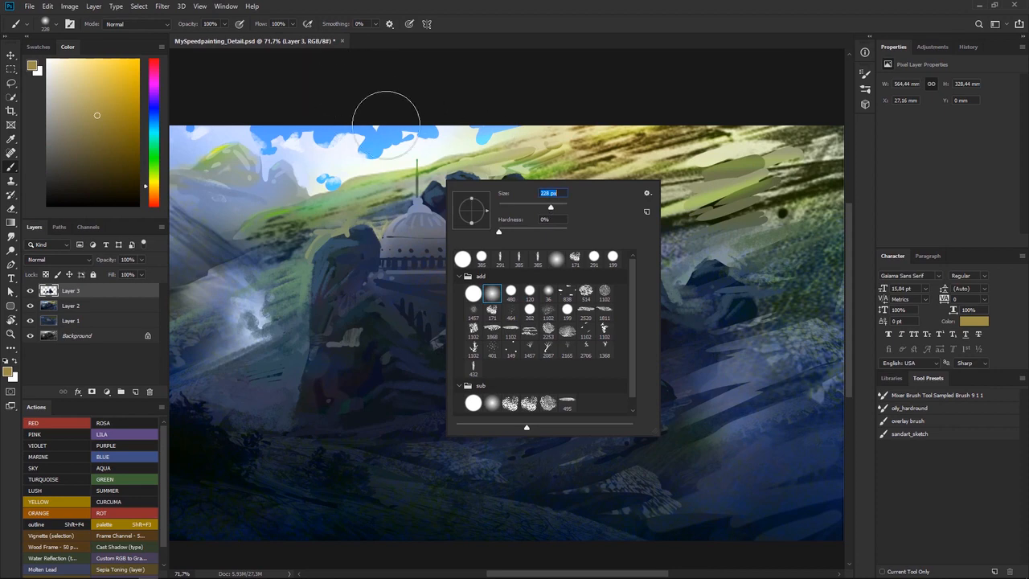
{"action": "left_click", "coordinate": [435, 147], "text": "alt"}
{"action": "left_click_drag", "start_coordinate": [463, 170], "coordinate": [416, 172]}
{"action": "mouse_move", "coordinate": [619, 256]}
{"action": "left_mouse_down"}
{"action": "mouse_move", "coordinate": [700, 247]}
{"action": "mouse_move", "coordinate": [726, 214]}
{"action": "mouse_move", "coordinate": [754, 255]}
{"action": "left_mouse_up"}
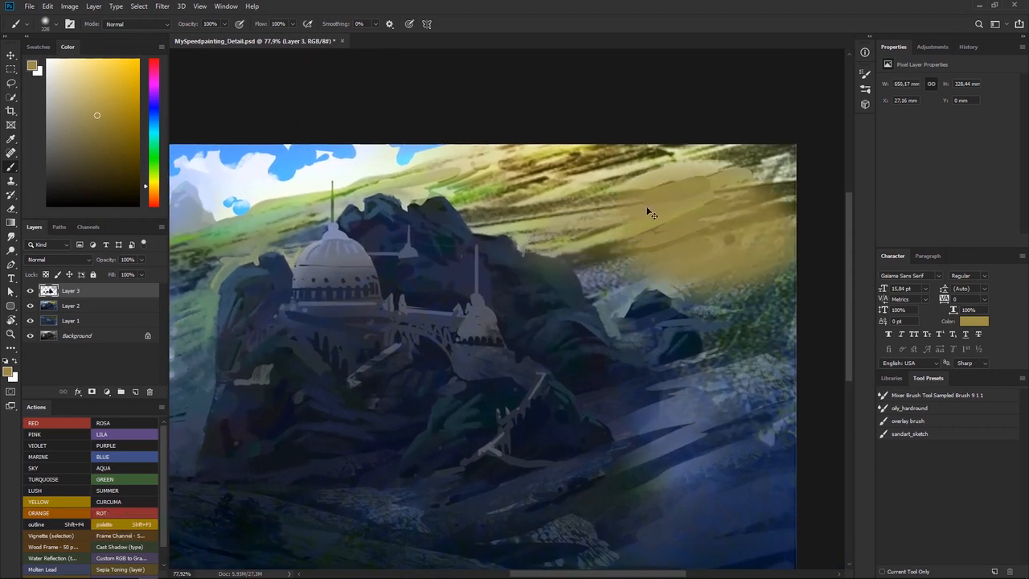
{"action": "key", "text": "ctrl+z"}
Try to lay a sampled cloud white softly over the hillside behind the rock with the 228 px soft brush
{"action": "key", "text": "b"}
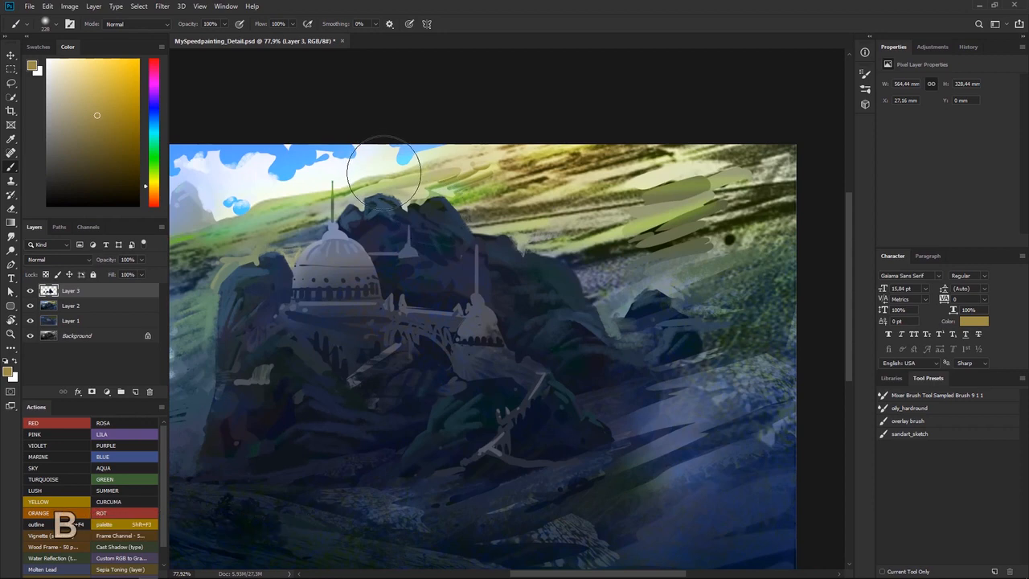
{"action": "left_click", "coordinate": [360, 181], "text": "alt"}
{"action": "left_click_drag", "start_coordinate": [424, 197], "coordinate": [406, 211]}
{"action": "right_click", "coordinate": [418, 242]}
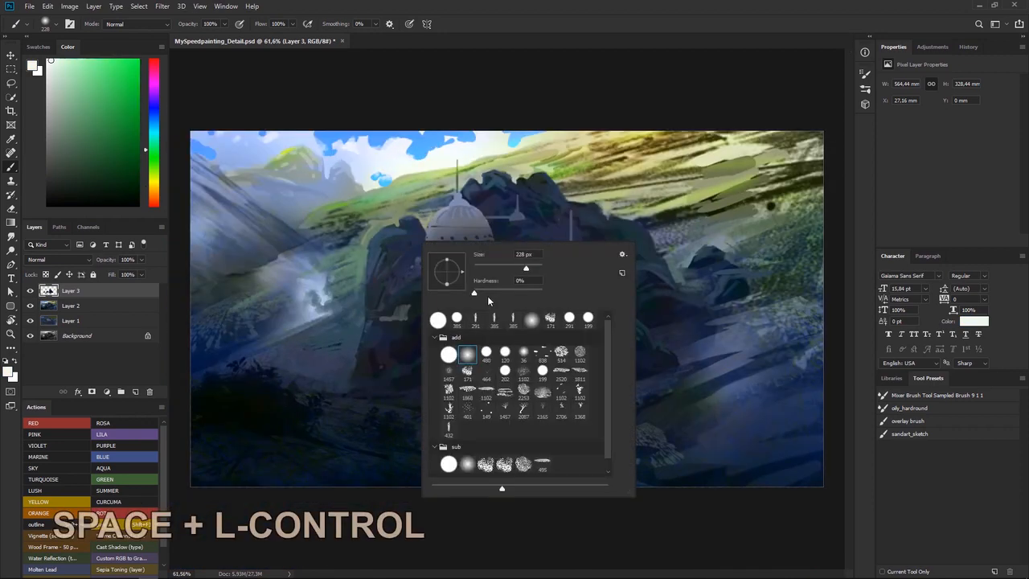
{"action": "left_click_drag", "start_coordinate": [604, 217], "coordinate": [792, 166]}
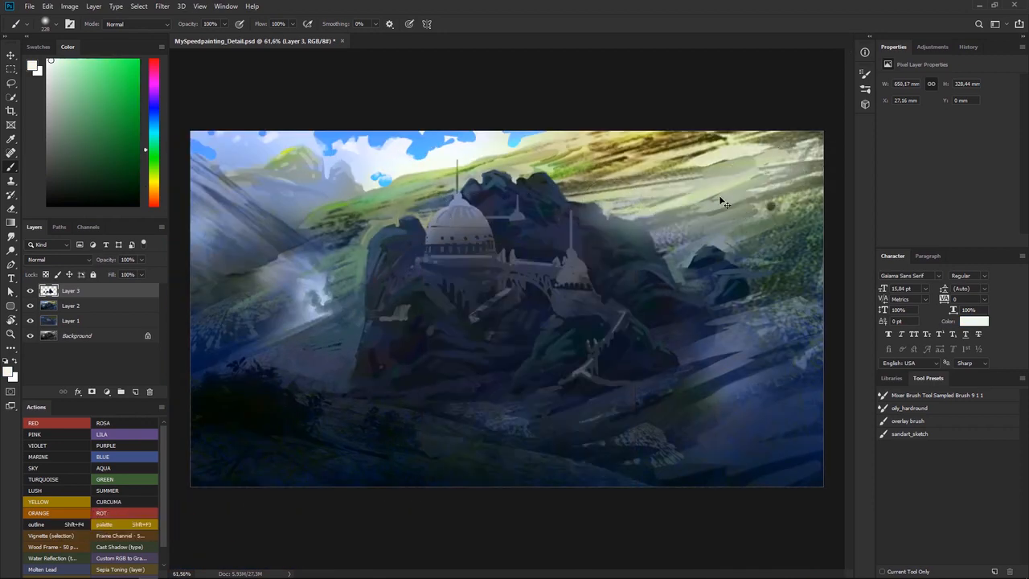
{"action": "key", "text": "ctrl+z"}
{"action": "mouse_move", "coordinate": [659, 208]}
{"action": "left_mouse_down"}
{"action": "mouse_move", "coordinate": [661, 222]}
{"action": "mouse_move", "coordinate": [834, 174]}
{"action": "left_mouse_up"}
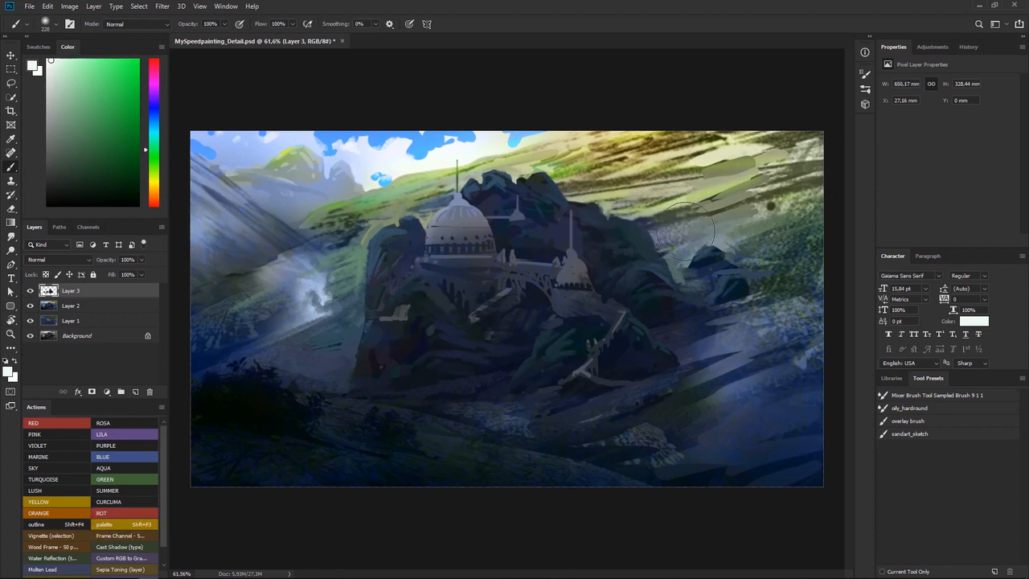
Try a white stroke on the hillside beside the rock with a 36 px soft round brush at 15% hardness
{"action": "right_click", "coordinate": [646, 201]}
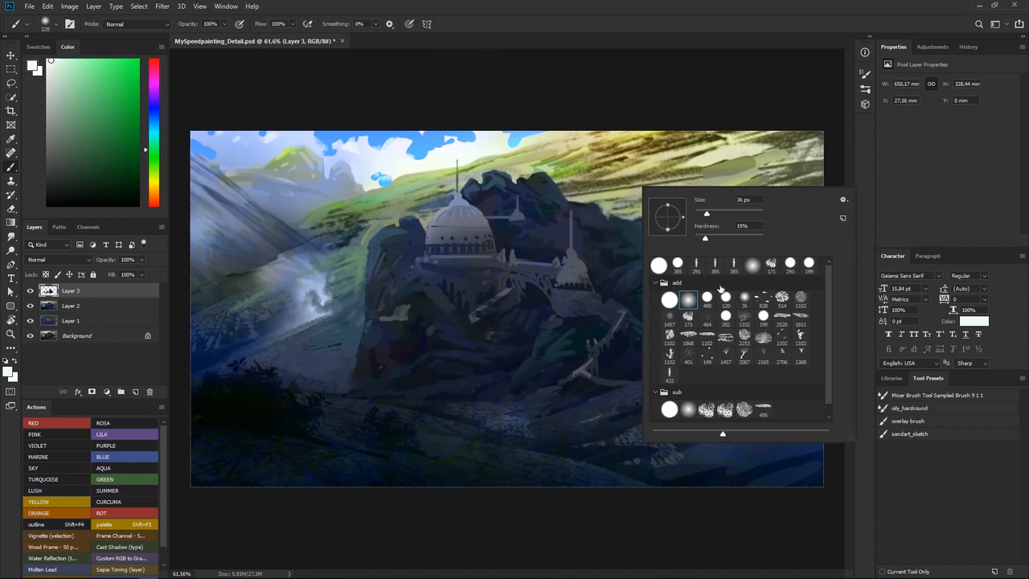
{"action": "left_click_drag", "start_coordinate": [612, 185], "coordinate": [714, 202]}
{"action": "key", "text": "ctrl+z"}
Try painting white texture over the hillside and rock with the 1457 textured brush reduced to 187 px
{"action": "right_click", "coordinate": [607, 204]}
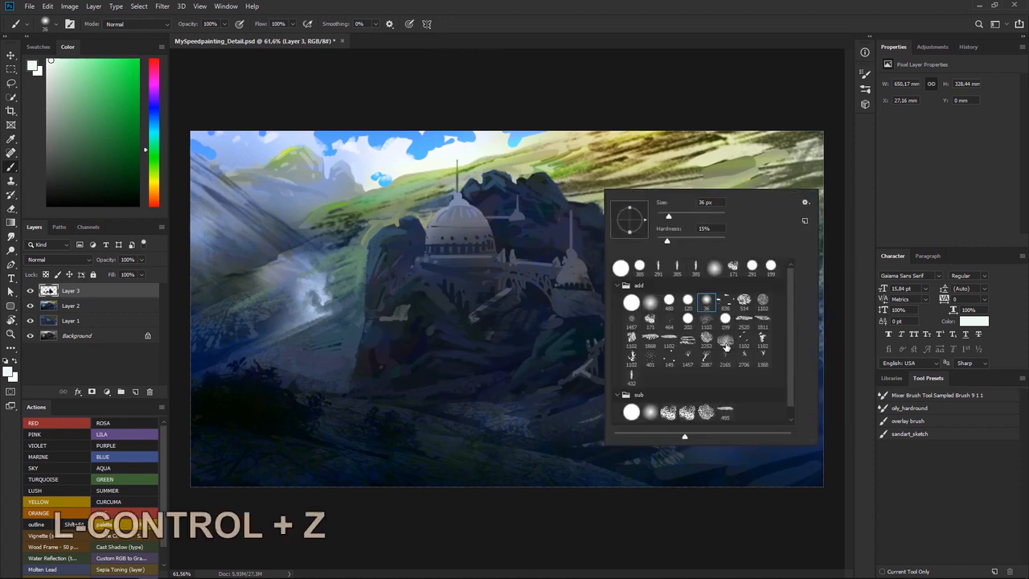
{"action": "left_click", "coordinate": [630, 322]}
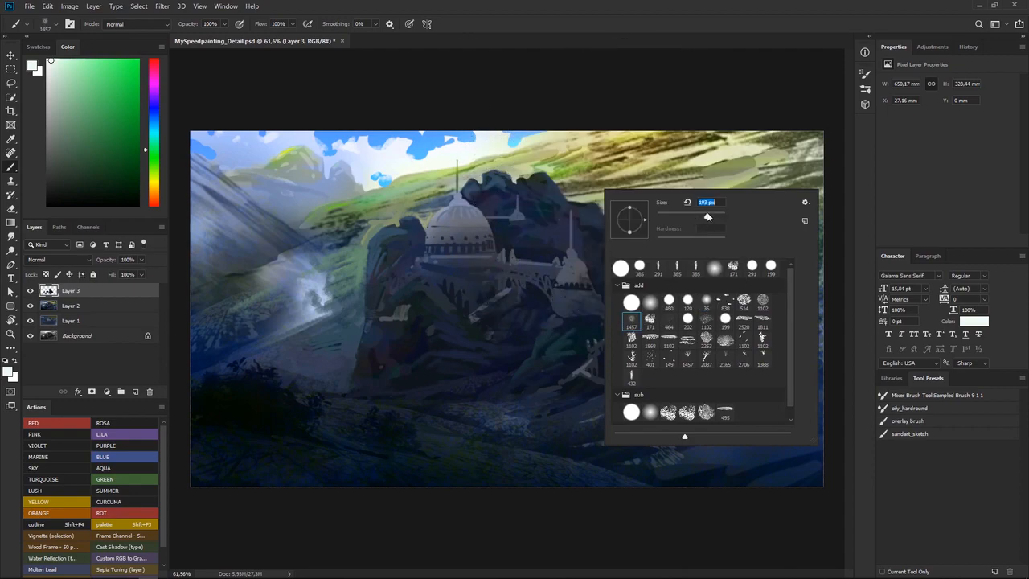
{"action": "left_click_drag", "start_coordinate": [708, 216], "coordinate": [706, 217]}
{"action": "left_click", "coordinate": [548, 75]}
{"action": "mouse_move", "coordinate": [644, 227]}
{"action": "left_mouse_down"}
{"action": "mouse_move", "coordinate": [713, 189]}
{"action": "mouse_move", "coordinate": [600, 216]}
{"action": "left_mouse_up"}
{"action": "left_click_drag", "start_coordinate": [591, 277], "coordinate": [711, 251]}
{"action": "key", "text": "ctrl+0"}
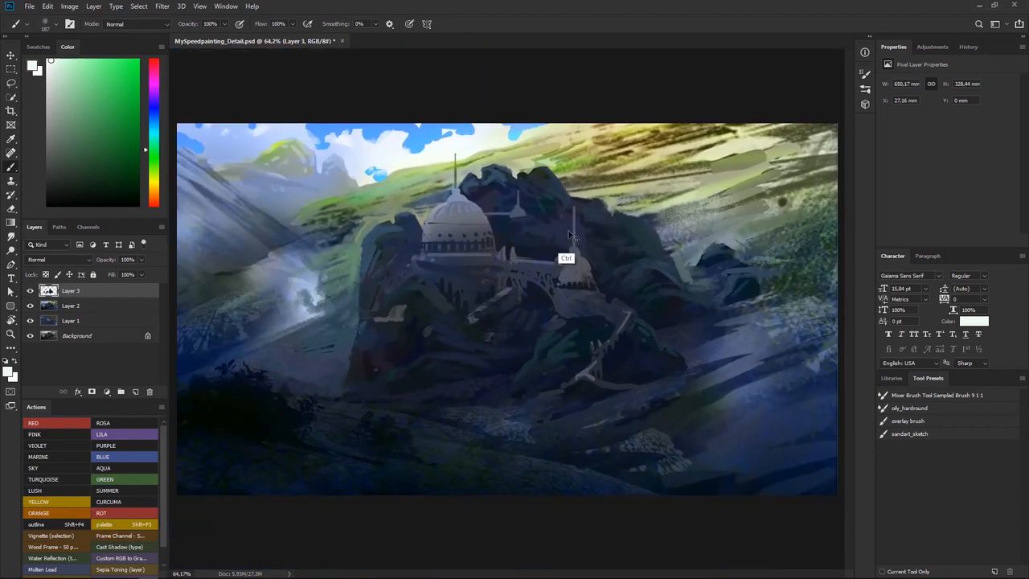
{"action": "key", "text": "ctrl+z"}
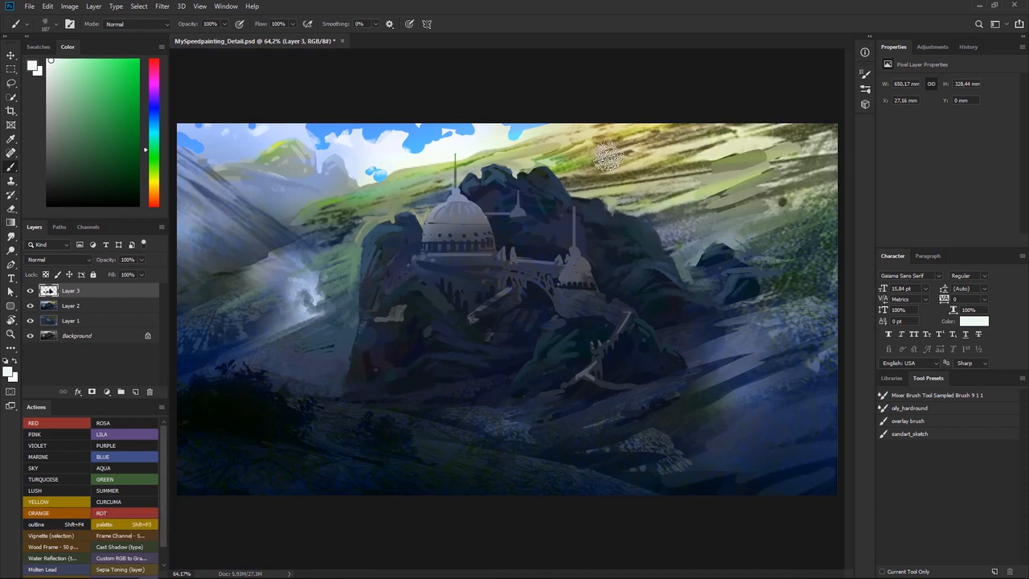
Switch the canvas to full-screen mode with the menu bar and bring the valley beside the rock into view
{"action": "left_click_drag", "start_coordinate": [364, 214], "coordinate": [322, 241]}
{"action": "key", "text": "space"}
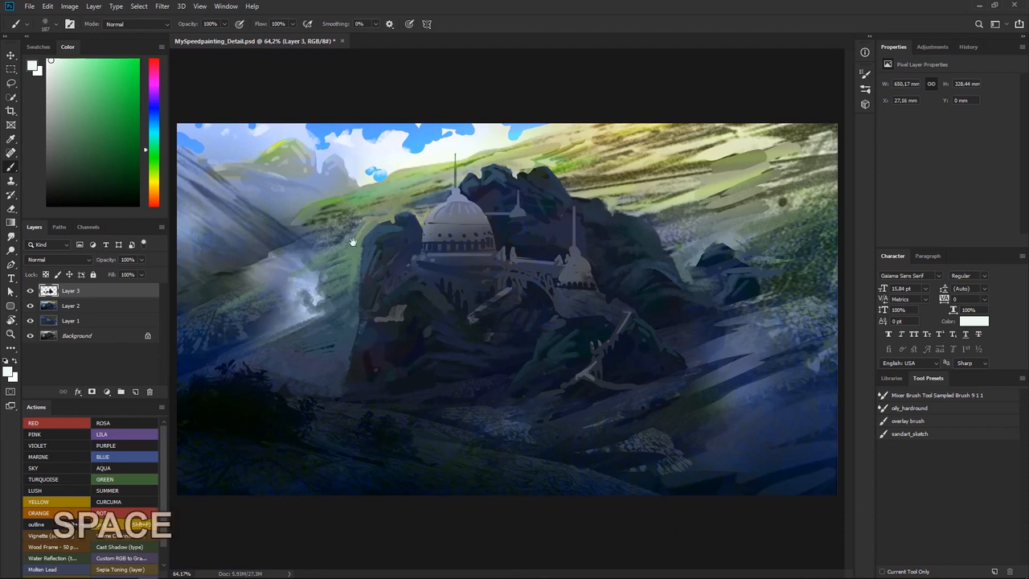
{"action": "key", "text": "f"}
{"action": "key", "text": "space"}
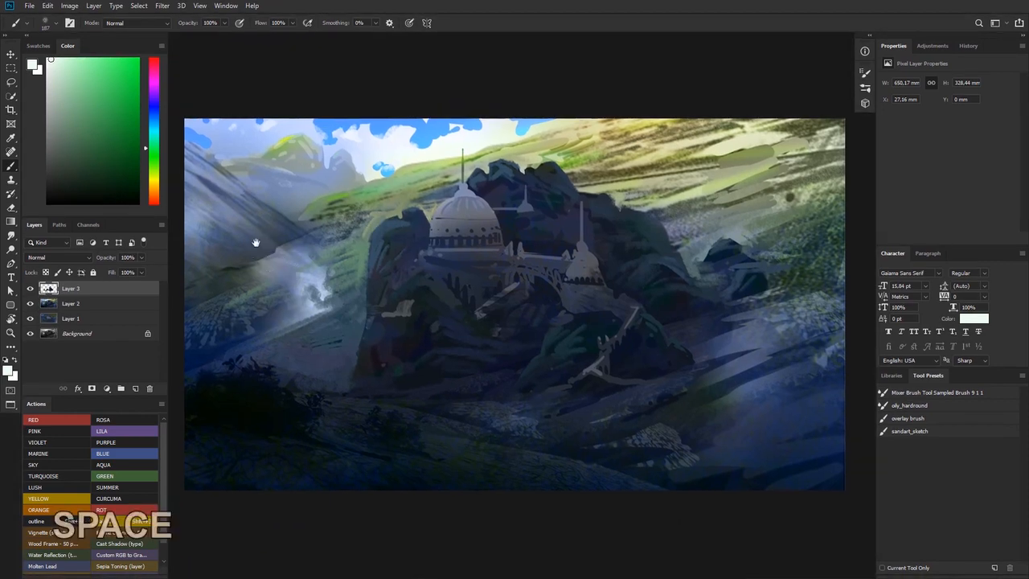
{"action": "left_click_drag", "start_coordinate": [255, 242], "coordinate": [352, 233]}
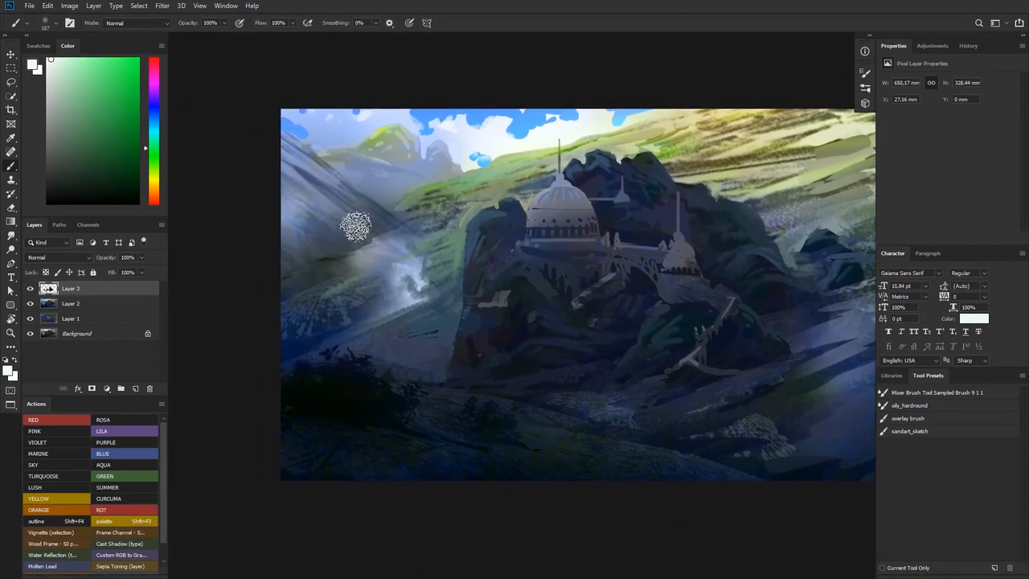
Paint a wavy smoke trail above the white glow in the valley, using sampled mountain blue-grey and the hard round brush at 81 px
{"action": "key", "text": "ctrl+space"}
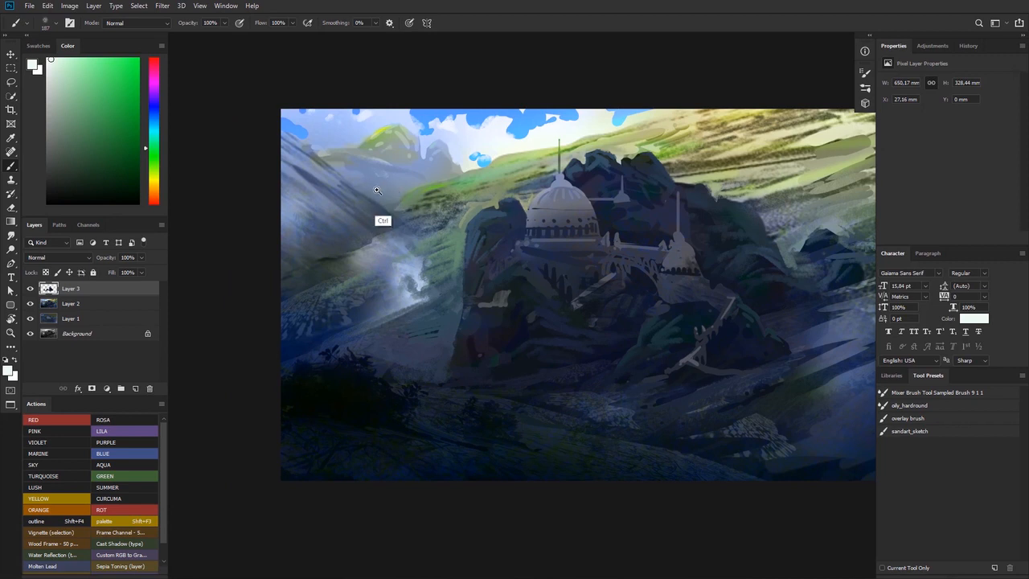
{"action": "left_click", "coordinate": [376, 189]}
{"action": "left_click", "coordinate": [399, 188], "text": "alt"}
{"action": "right_click", "coordinate": [402, 186]}
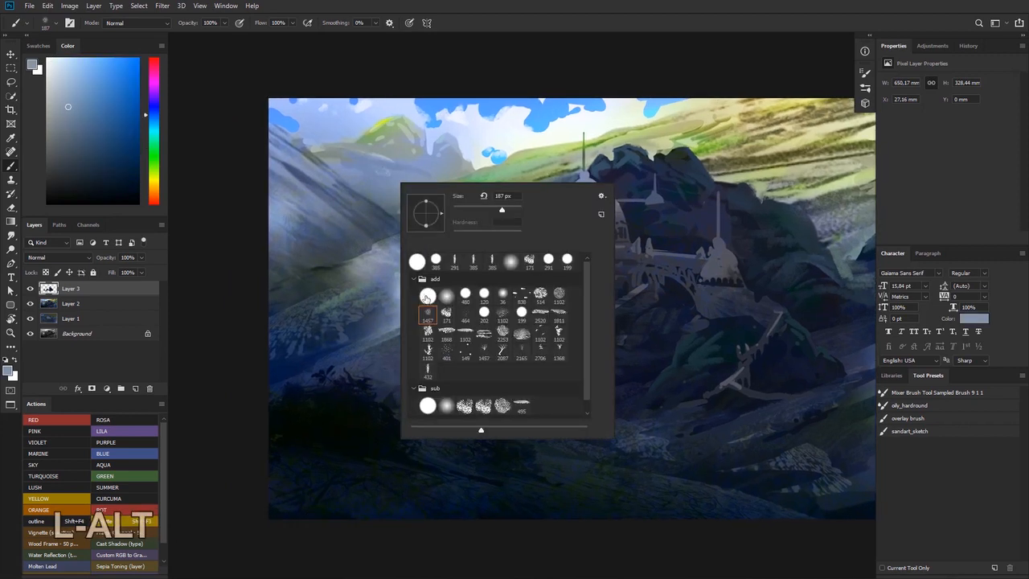
{"action": "left_click", "coordinate": [427, 296]}
{"action": "left_click", "coordinate": [377, 185], "text": "alt"}
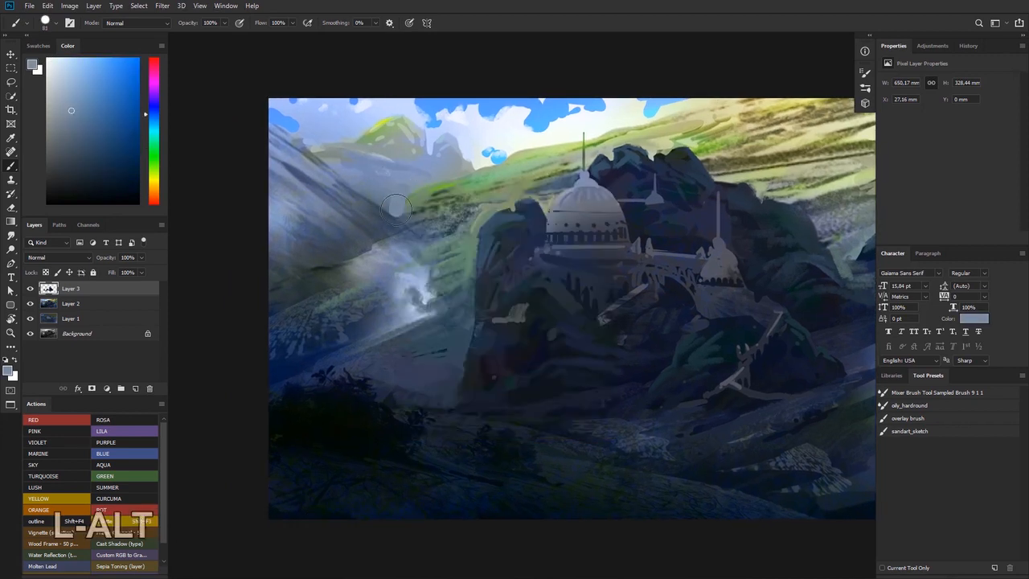
{"action": "left_click", "coordinate": [389, 193], "text": "alt"}
{"action": "left_click_drag", "start_coordinate": [387, 209], "coordinate": [394, 224]}
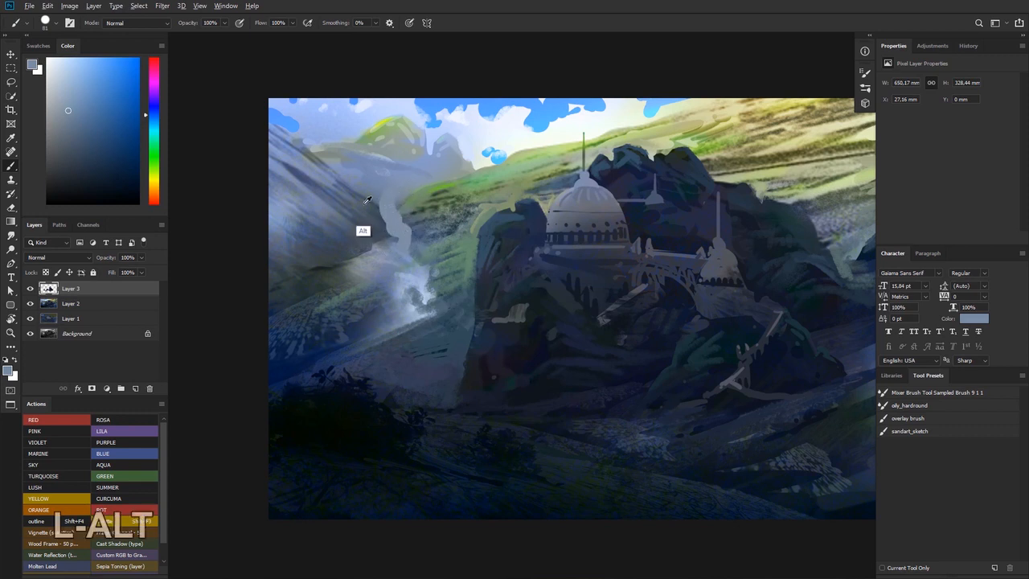
Sample the blue of the shadowed mountain slope beside the smoke and choose the 199 round brush preset, reduced to 111 px
{"action": "left_click", "coordinate": [361, 228], "text": "alt"}
{"action": "left_click", "coordinate": [361, 227], "text": "ctrl"}
{"action": "right_click", "coordinate": [374, 203]}
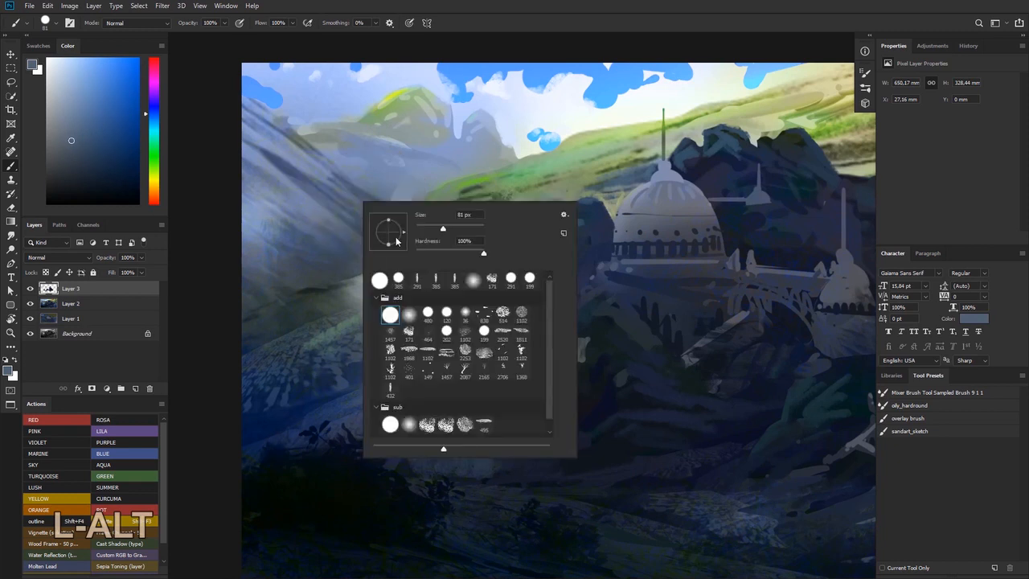
{"action": "left_click", "coordinate": [408, 330]}
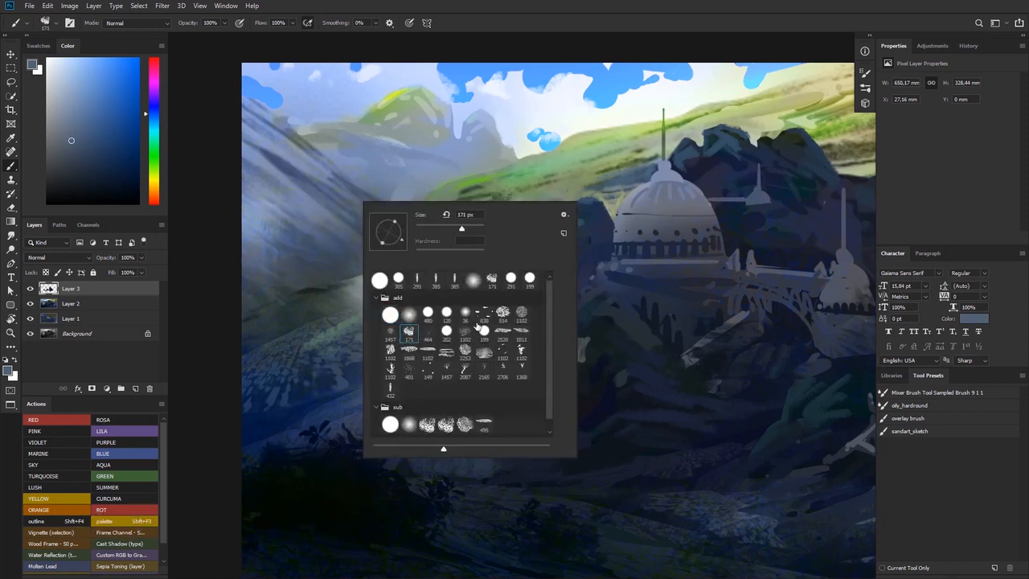
{"action": "left_click", "coordinate": [482, 330]}
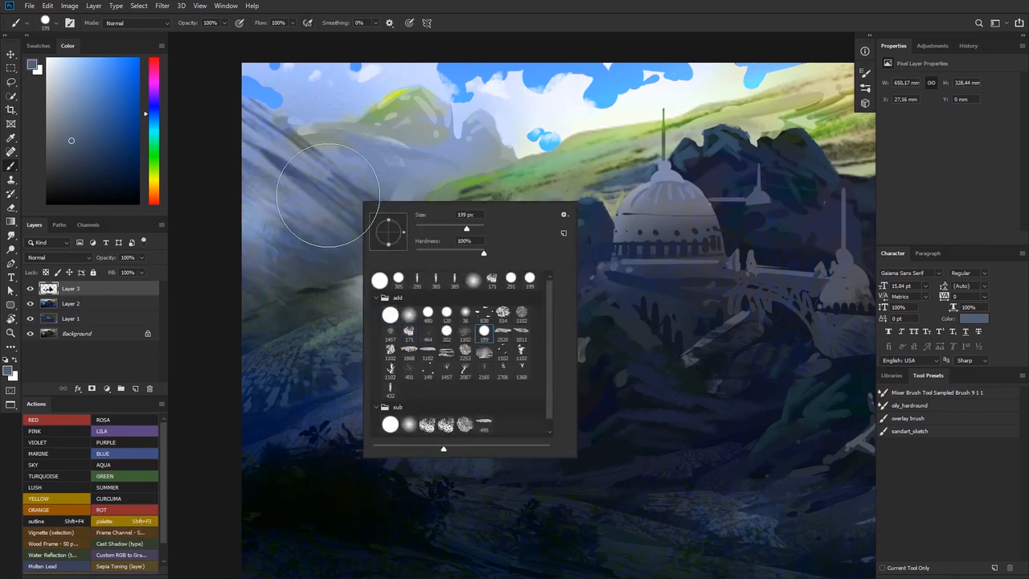
{"action": "left_click_drag", "start_coordinate": [394, 191], "coordinate": [420, 248]}
{"action": "key", "text": "ctrl+z"}
{"action": "right_click", "coordinate": [338, 206]}
{"action": "left_click", "coordinate": [324, 195]}
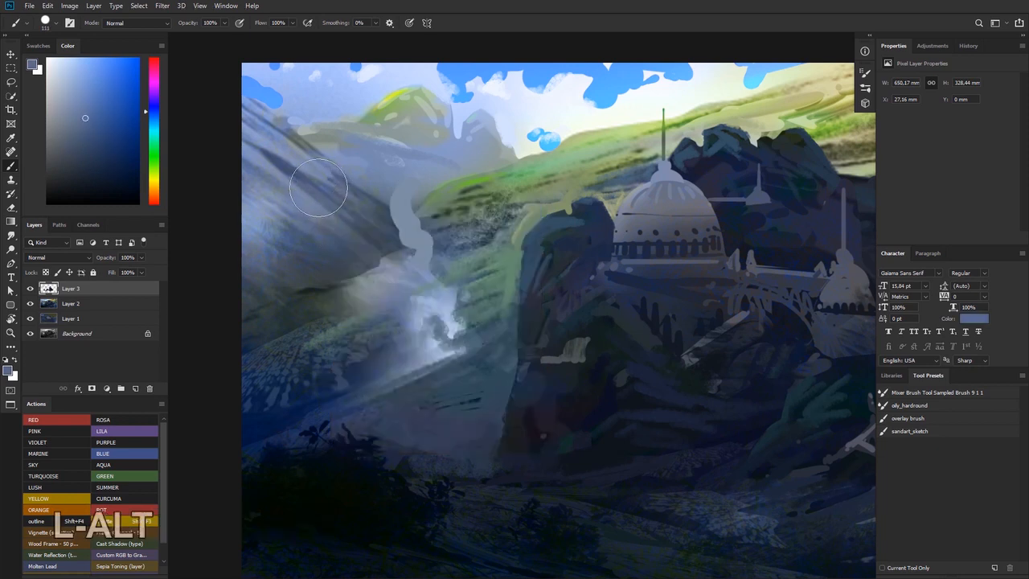
Extend the shadowed mountain slope over the edge of the smoke trail in sampled blue-grey with the hard round brush at 72 px
{"action": "left_click", "coordinate": [308, 191], "text": "alt"}
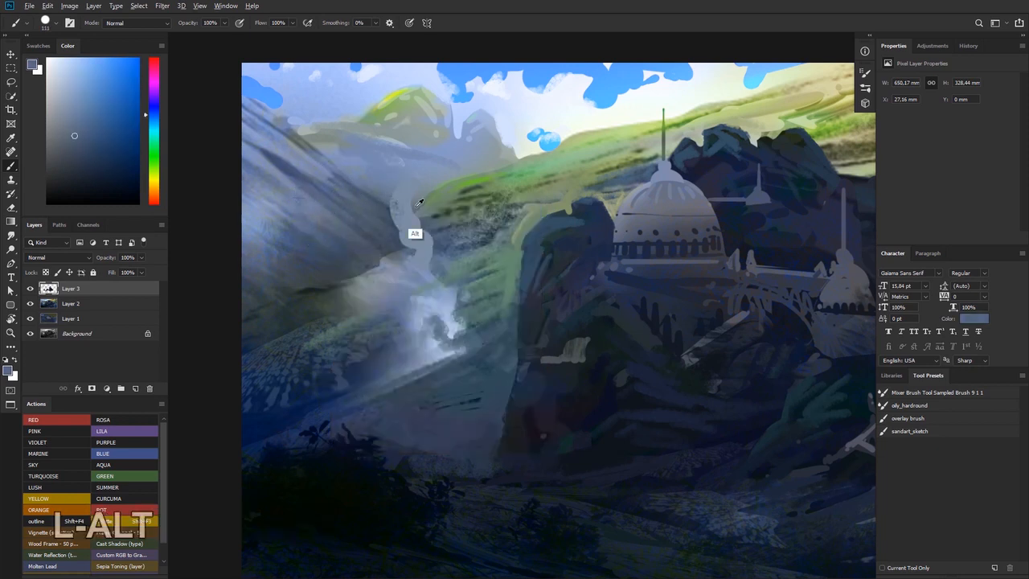
{"action": "left_click", "coordinate": [411, 230], "text": "alt"}
{"action": "right_click", "coordinate": [409, 231]}
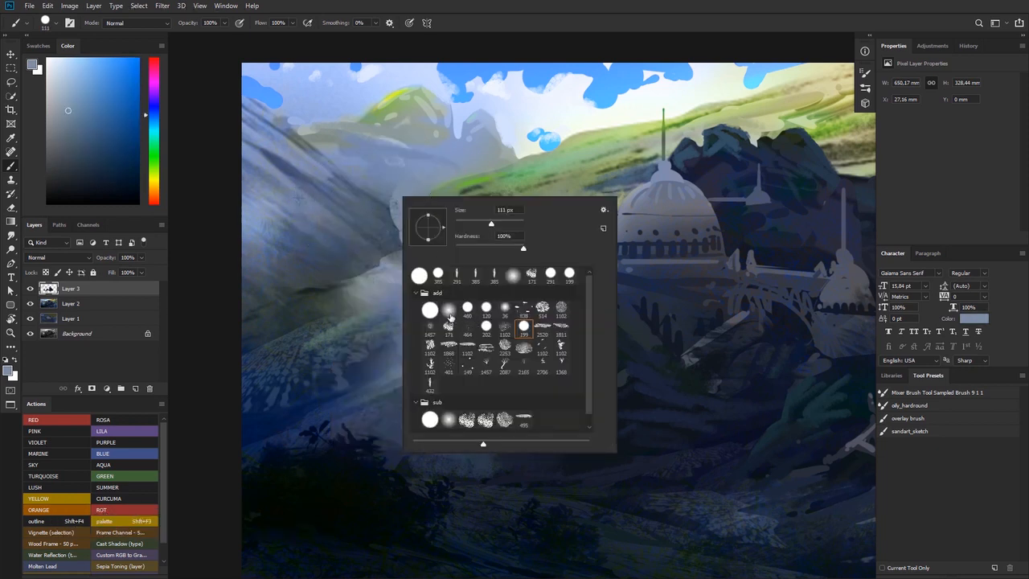
{"action": "left_click", "coordinate": [480, 220]}
{"action": "left_click", "coordinate": [410, 178], "text": "alt"}
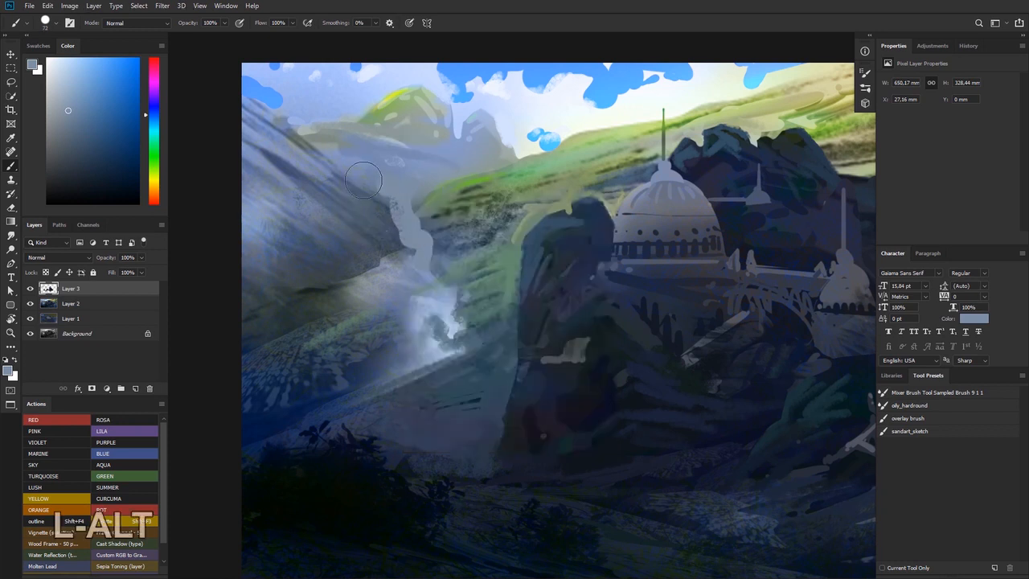
{"action": "left_click", "coordinate": [370, 210], "text": "alt"}
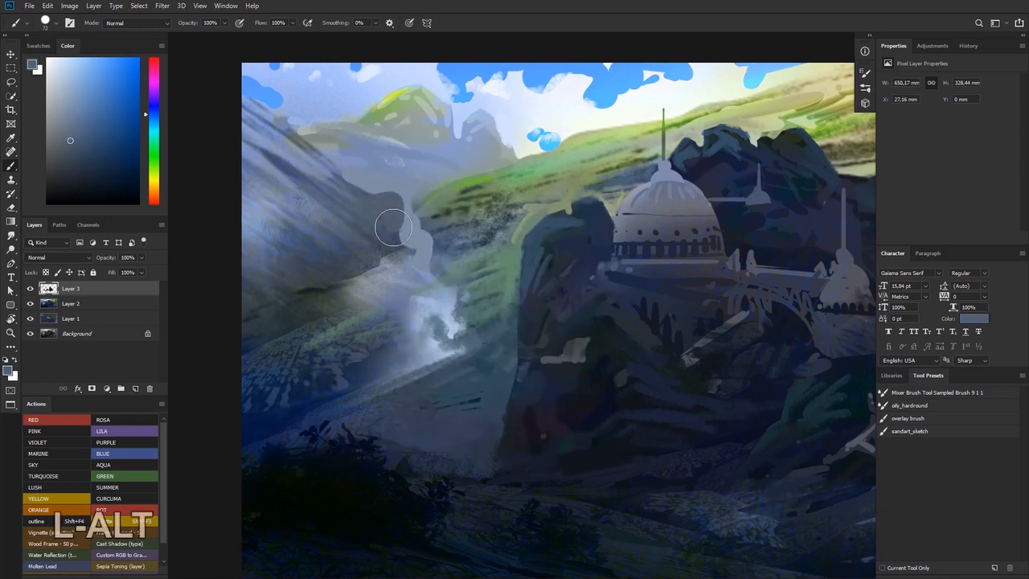
{"action": "key", "text": "ctrl+z"}
Try the 385 mixer brush preset on the shadowed slope, switch to the 291 mixer preset at 291 px and sample the slope
{"action": "right_click", "coordinate": [387, 229]}
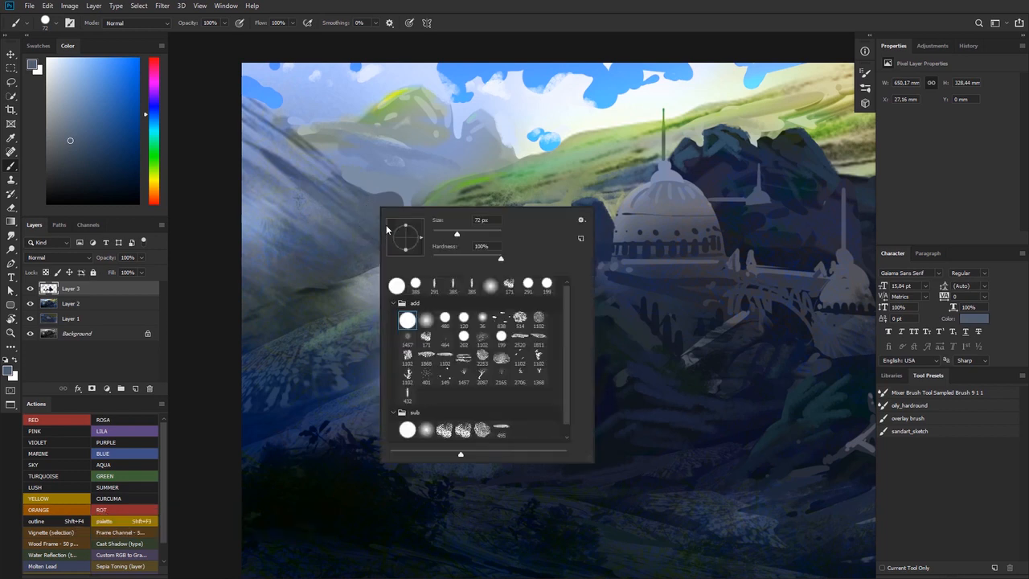
{"action": "left_click", "coordinate": [467, 286]}
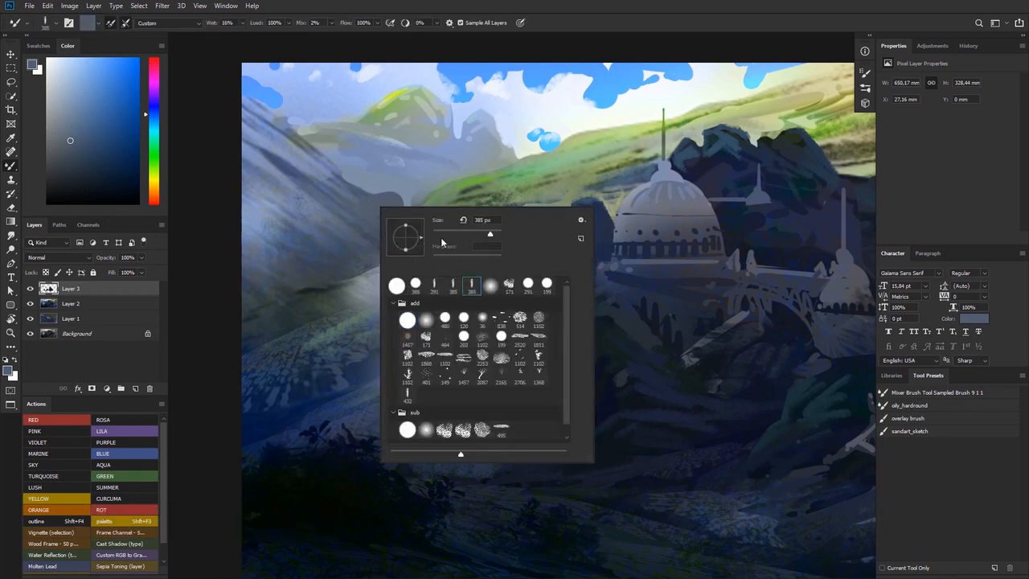
{"action": "left_click", "coordinate": [358, 200], "text": "alt"}
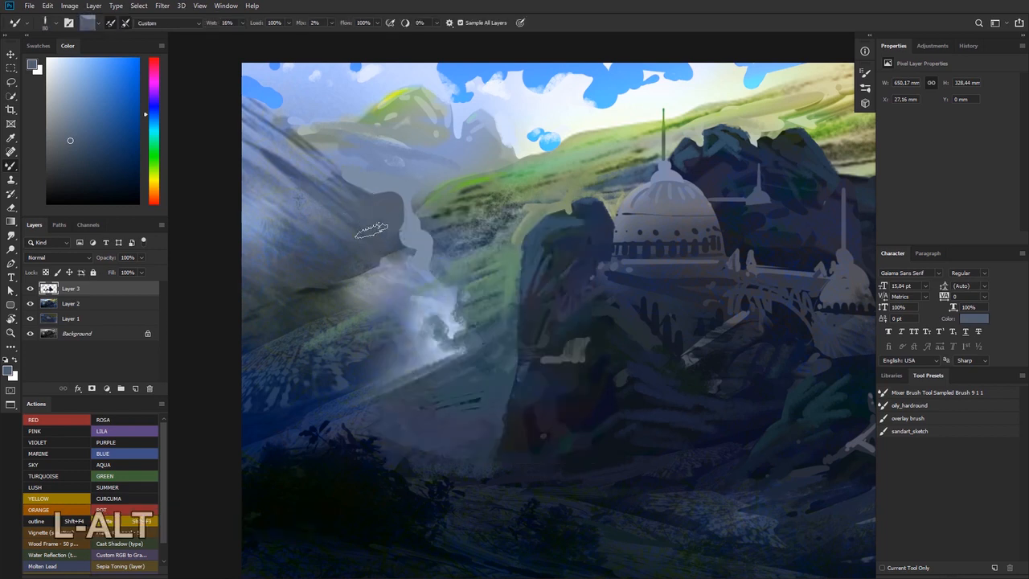
{"action": "right_click", "coordinate": [358, 198]}
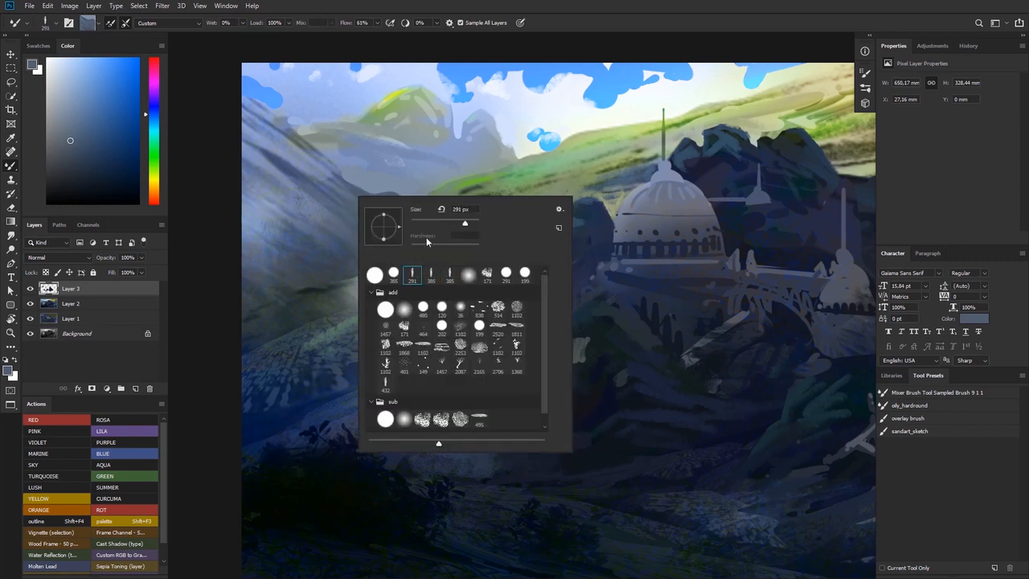
{"action": "left_click", "coordinate": [343, 201], "text": "alt"}
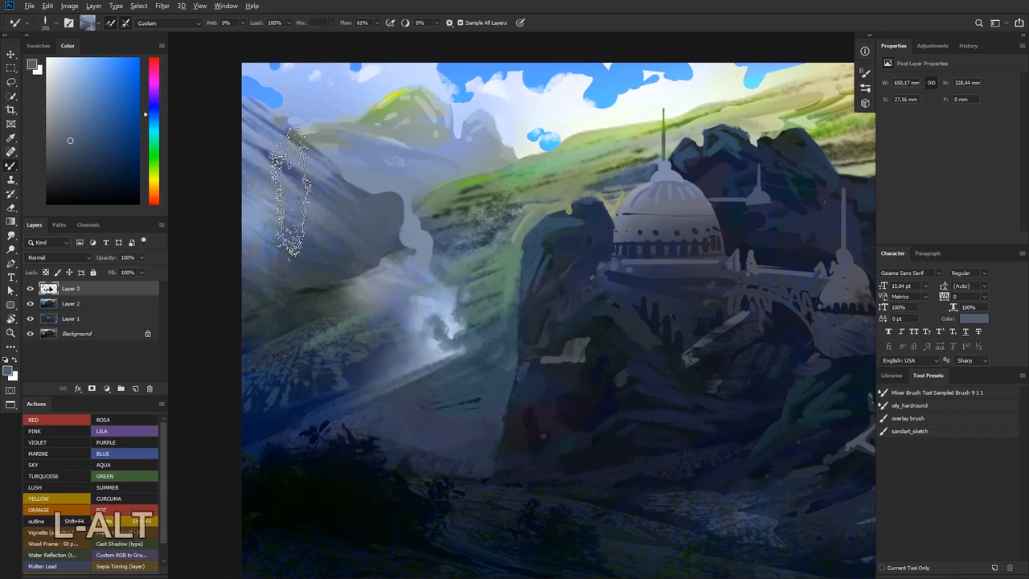
Blend the shadowed mountain slope beside the smoke with the 291 mixer brush reduced to 111 px, repeatedly sampling the slope's own colours
{"action": "left_click_drag", "start_coordinate": [290, 206], "coordinate": [378, 235]}
{"action": "left_click", "coordinate": [368, 205], "text": "alt"}
{"action": "key", "text": "ctrl+z"}
{"action": "right_click", "coordinate": [373, 210]}
{"action": "left_click", "coordinate": [309, 210], "text": "alt"}
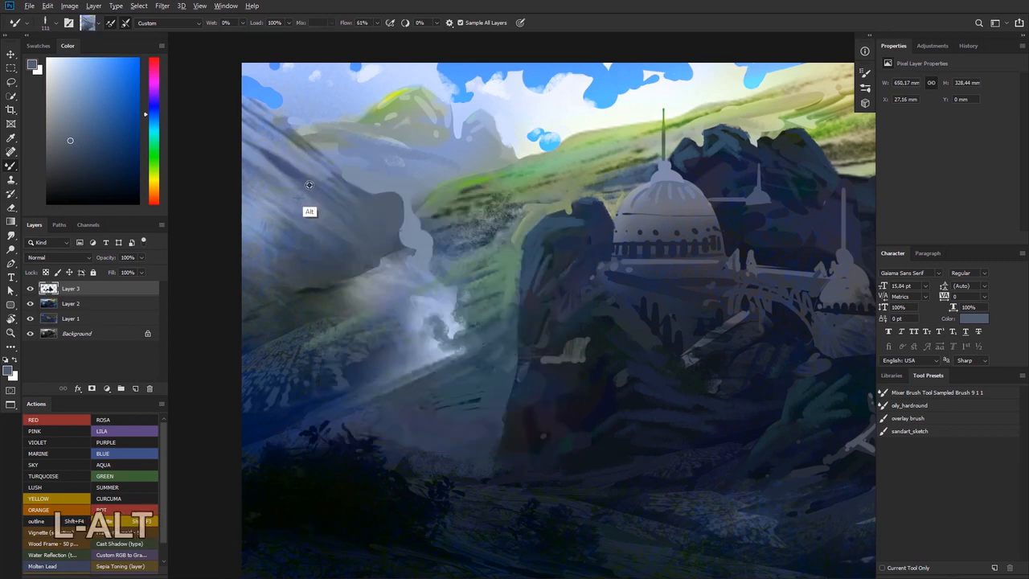
{"action": "mouse_move", "coordinate": [329, 211]}
{"action": "left_mouse_down"}
{"action": "mouse_move", "coordinate": [277, 169]}
{"action": "mouse_move", "coordinate": [249, 188]}
{"action": "mouse_move", "coordinate": [349, 243]}
{"action": "left_mouse_up"}
{"action": "left_click", "coordinate": [311, 181], "text": "alt"}
{"action": "left_click", "coordinate": [294, 202], "text": "alt"}
{"action": "left_click", "coordinate": [308, 199], "text": "alt"}
Paint soft green grass strokes along the ridge of the shadowed slope with sampled colours and the mixer brush at 29 px
{"action": "right_click", "coordinate": [365, 205]}
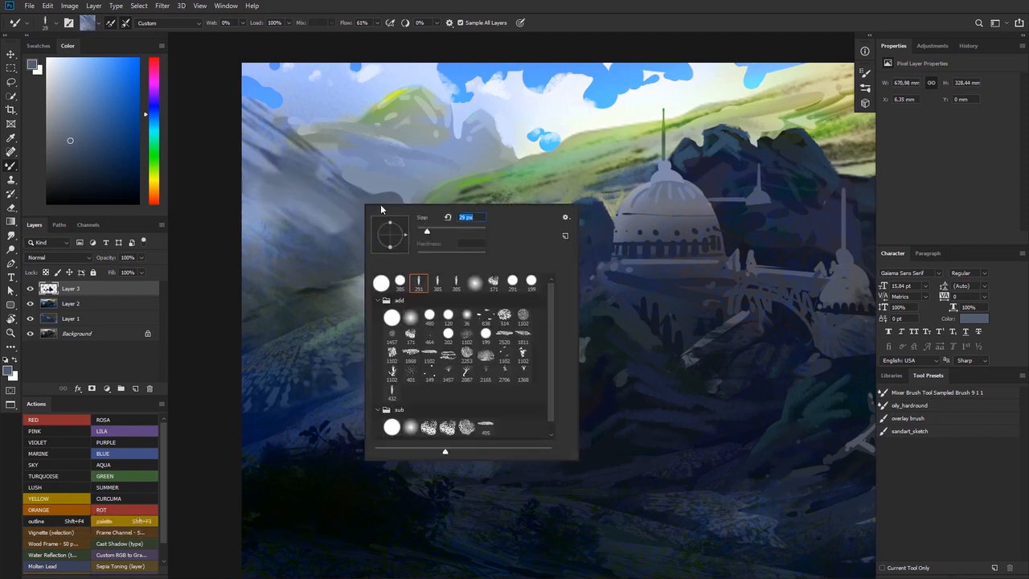
{"action": "left_click", "coordinate": [351, 193]}
{"action": "key", "text": "alt"}
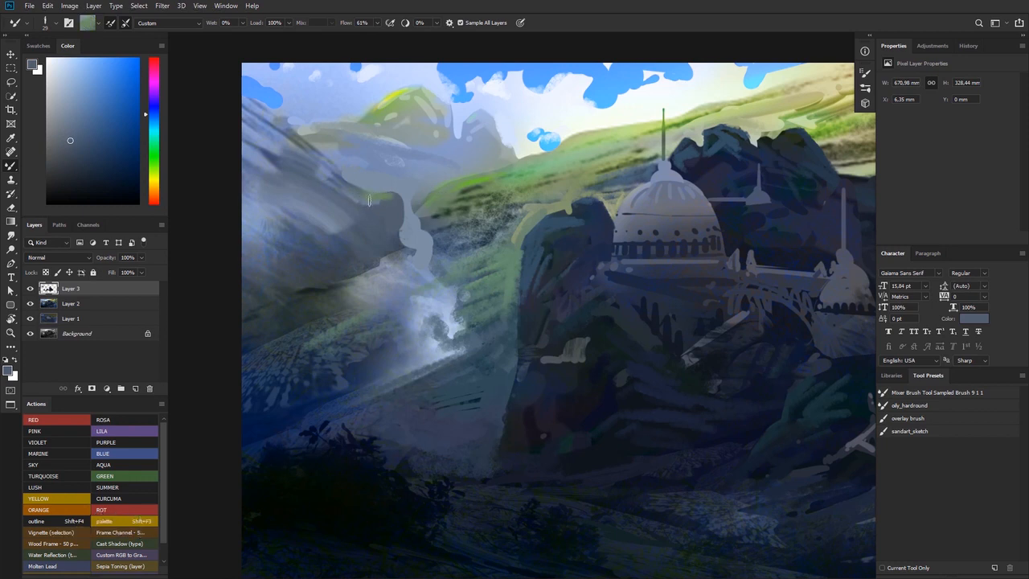
{"action": "key", "text": "alt"}
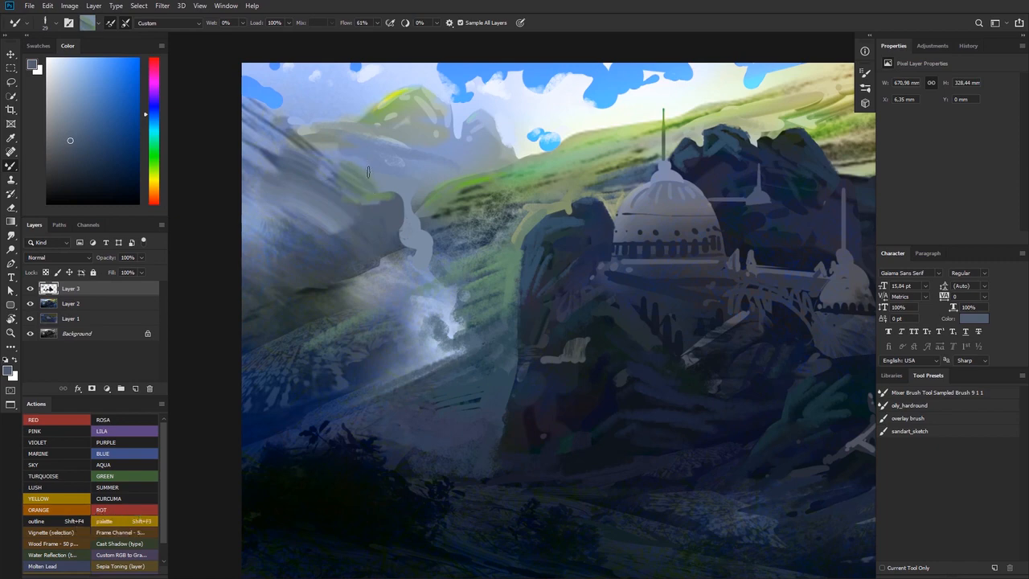
{"action": "key", "text": "alt"}
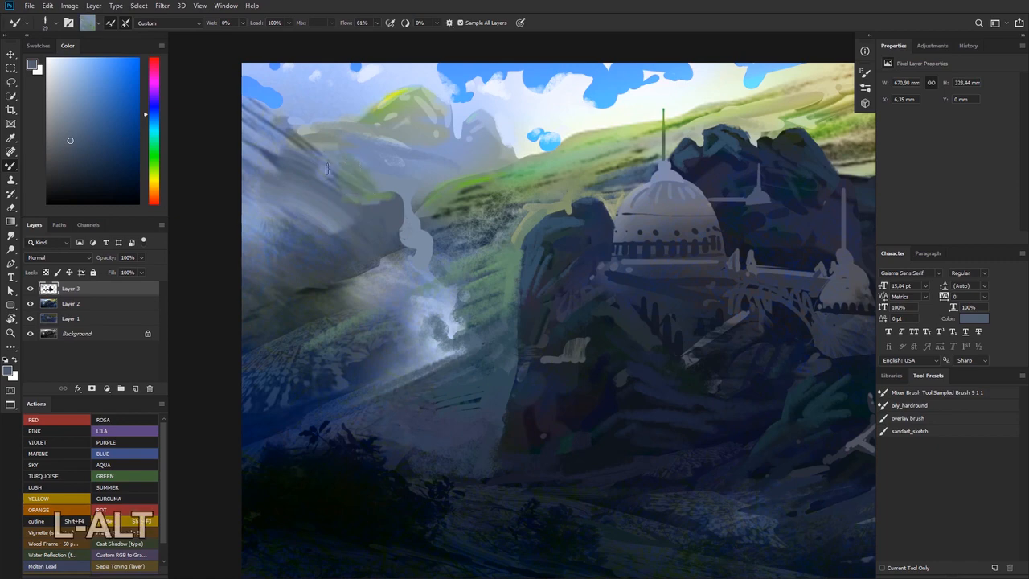
Broaden and soften the base of the smoke trail with sampled smoke and mist tones, using the mixer brush at 171 px
{"action": "key", "text": "ctrl+space"}
{"action": "mouse_move", "coordinate": [346, 164]}
{"action": "left_mouse_down"}
{"action": "mouse_move", "coordinate": [287, 165]}
{"action": "mouse_move", "coordinate": [355, 169]}
{"action": "left_mouse_up"}
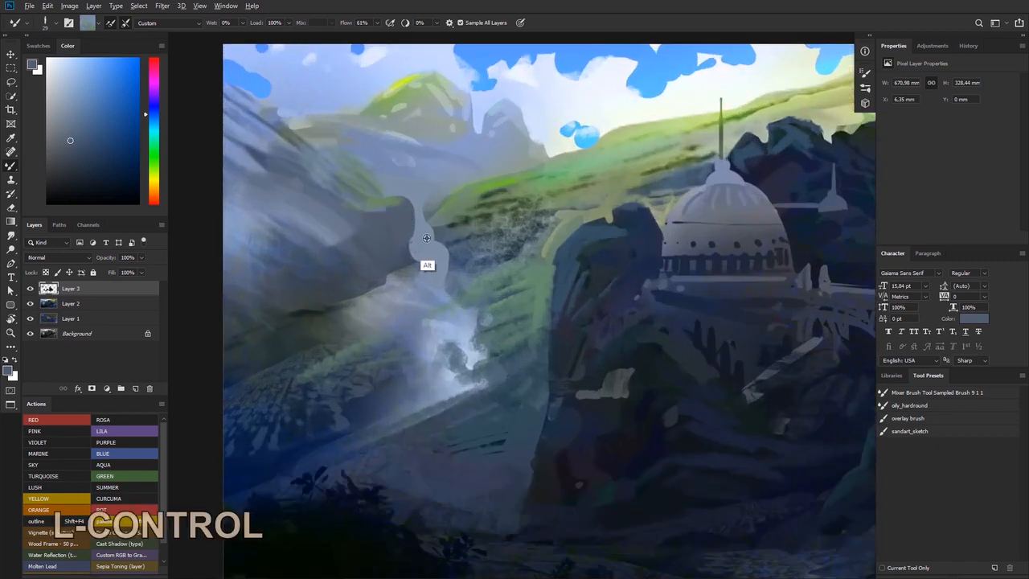
{"action": "left_click", "coordinate": [427, 238], "text": "alt"}
{"action": "right_click", "coordinate": [424, 249]}
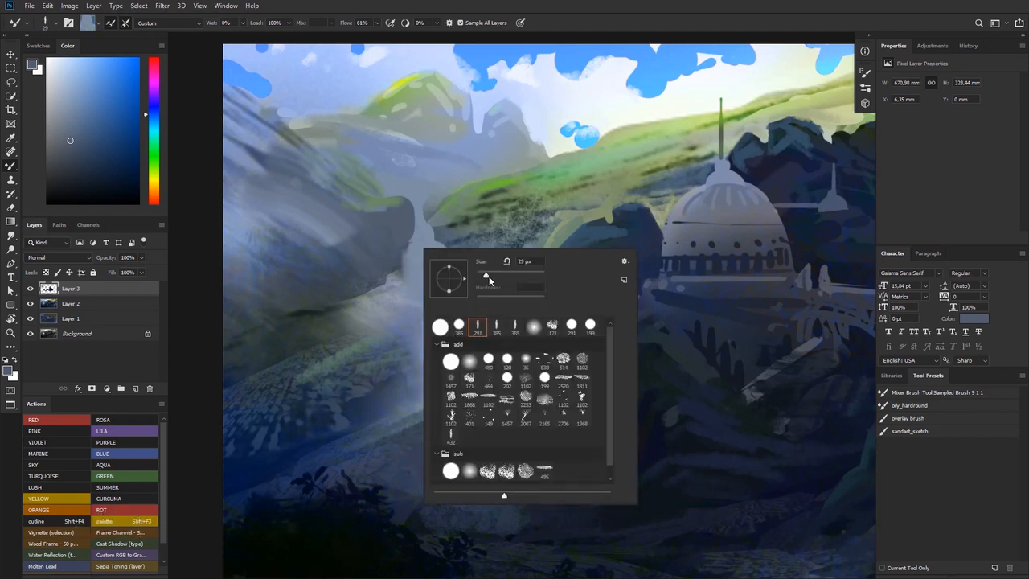
{"action": "left_click", "coordinate": [409, 270], "text": "alt"}
{"action": "left_click_drag", "start_coordinate": [378, 281], "coordinate": [395, 291]}
{"action": "key", "text": "ctrl+z"}
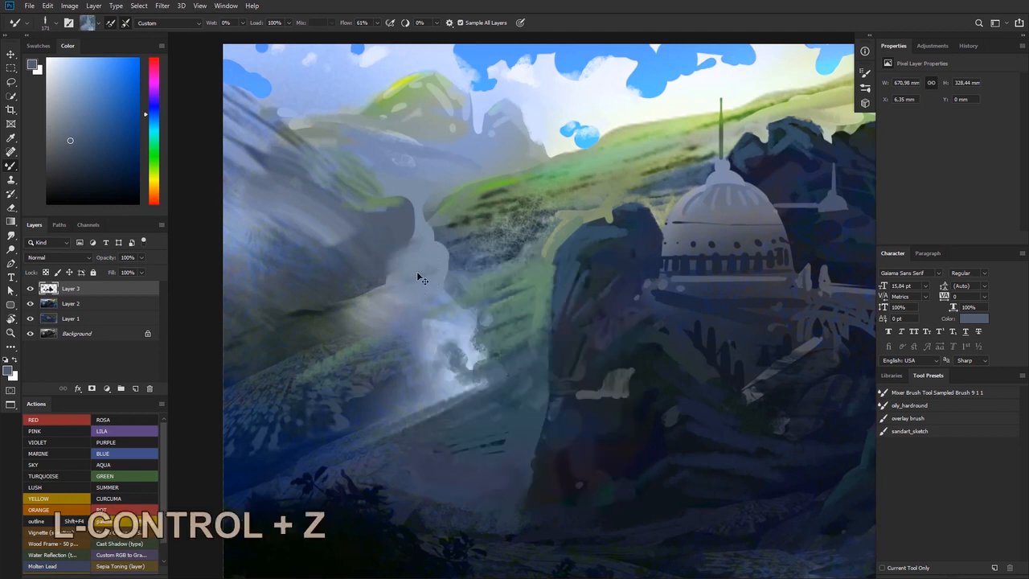
{"action": "left_click", "coordinate": [386, 309], "text": "alt"}
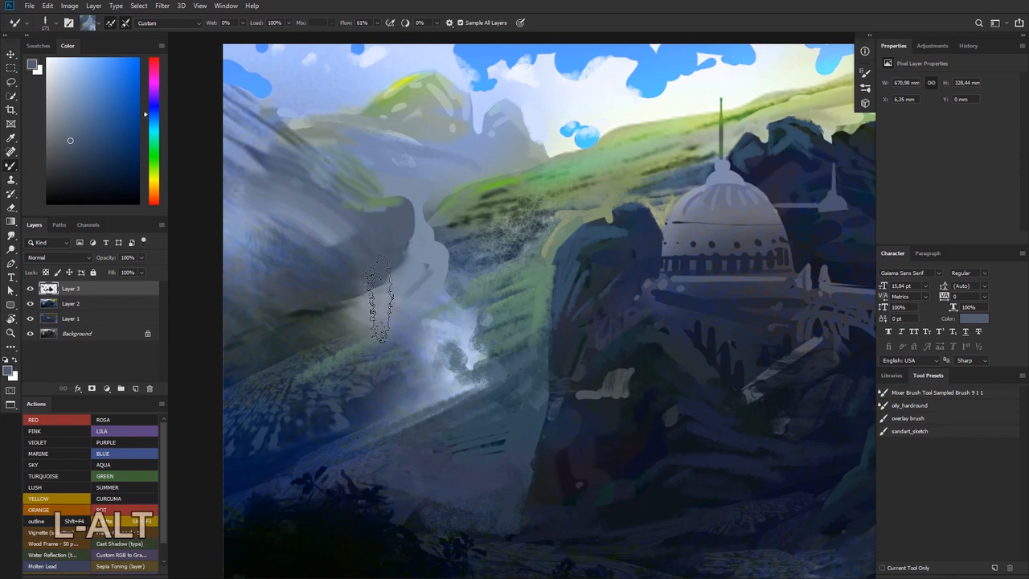
{"action": "left_click_drag", "start_coordinate": [311, 310], "coordinate": [333, 294]}
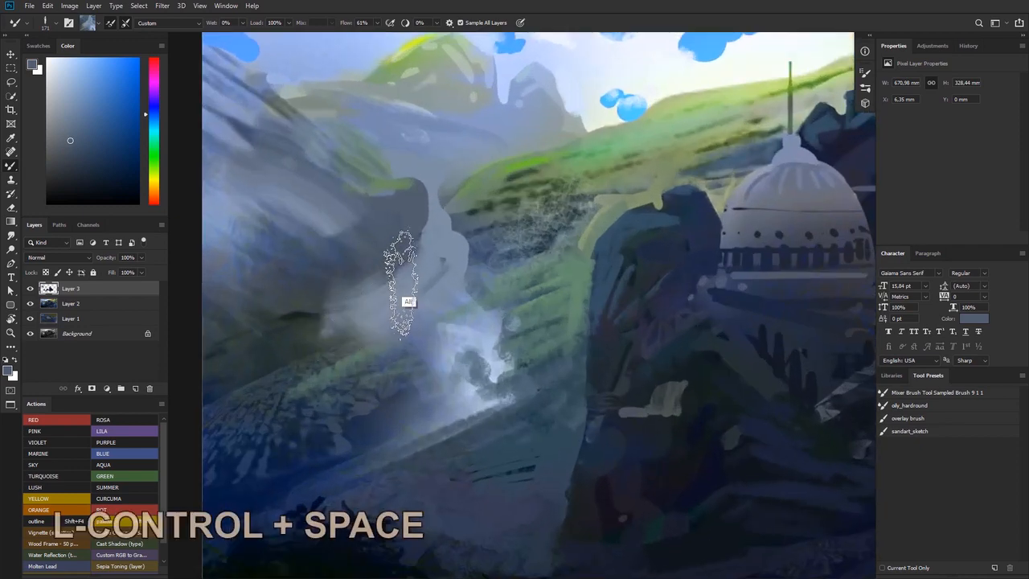
Paint the green hillside edge across the base of the smoke and down the valley with sampled green and the mixer brush at 32 px
{"action": "right_click", "coordinate": [382, 325]}
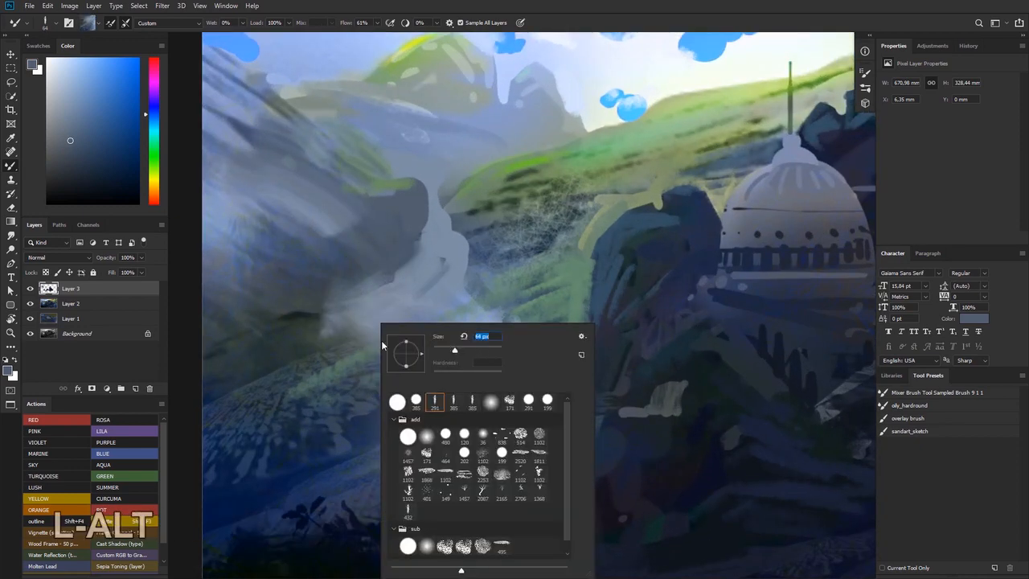
{"action": "key", "text": "Return"}
{"action": "right_click", "coordinate": [543, 267]}
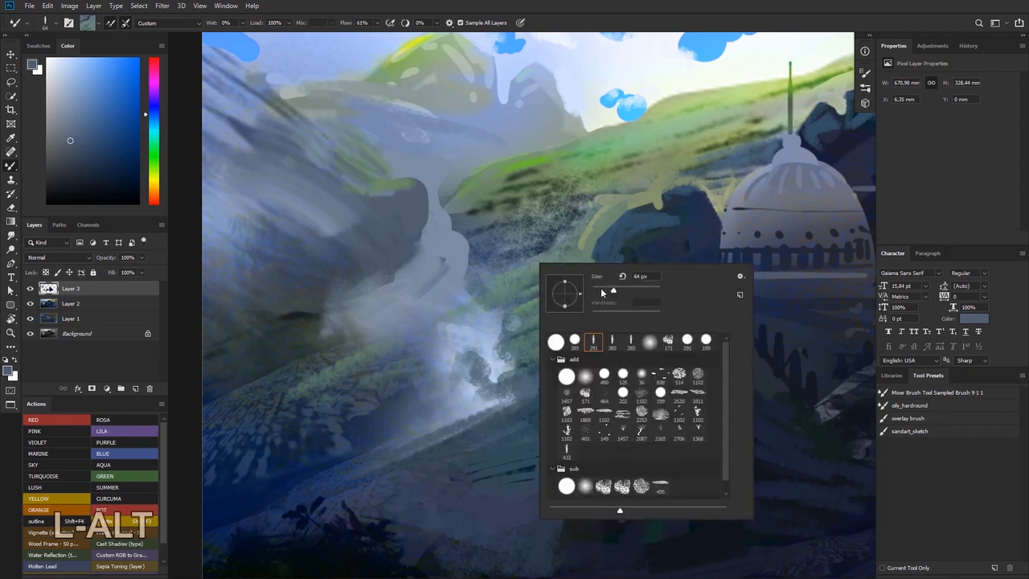
{"action": "left_click", "coordinate": [602, 292]}
{"action": "left_click_drag", "start_coordinate": [516, 279], "coordinate": [432, 326]}
{"action": "key", "text": "ctrl+z"}
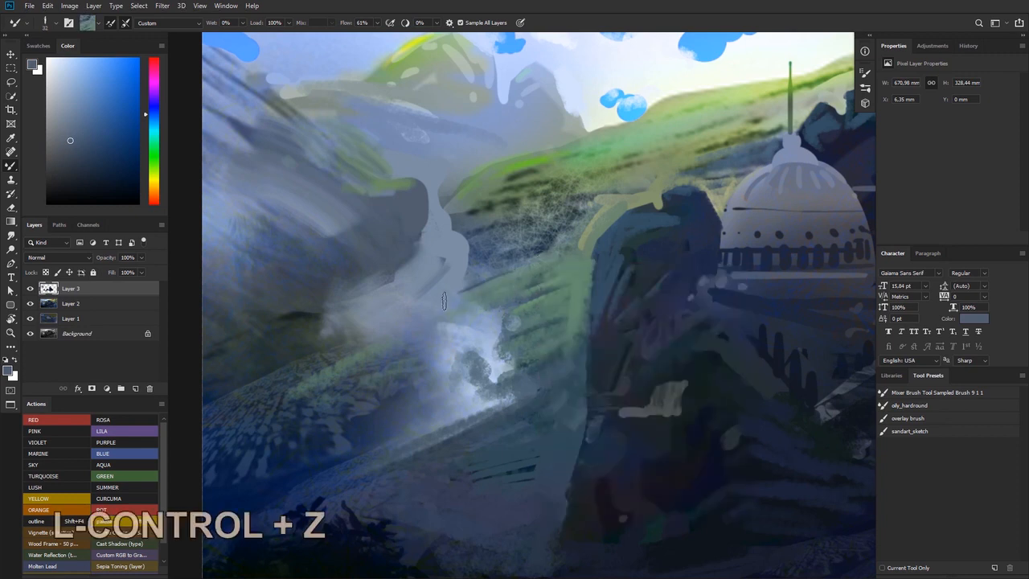
{"action": "mouse_move", "coordinate": [480, 287]}
{"action": "left_mouse_down"}
{"action": "mouse_move", "coordinate": [372, 324]}
{"action": "mouse_move", "coordinate": [413, 325]}
{"action": "mouse_move", "coordinate": [330, 367]}
{"action": "mouse_move", "coordinate": [409, 326]}
{"action": "mouse_move", "coordinate": [289, 369]}
{"action": "mouse_move", "coordinate": [261, 390]}
{"action": "mouse_move", "coordinate": [342, 361]}
{"action": "mouse_move", "coordinate": [248, 396]}
{"action": "mouse_move", "coordinate": [345, 377]}
{"action": "mouse_move", "coordinate": [227, 419]}
{"action": "left_mouse_up"}
{"action": "left_click", "coordinate": [483, 293], "text": "alt"}
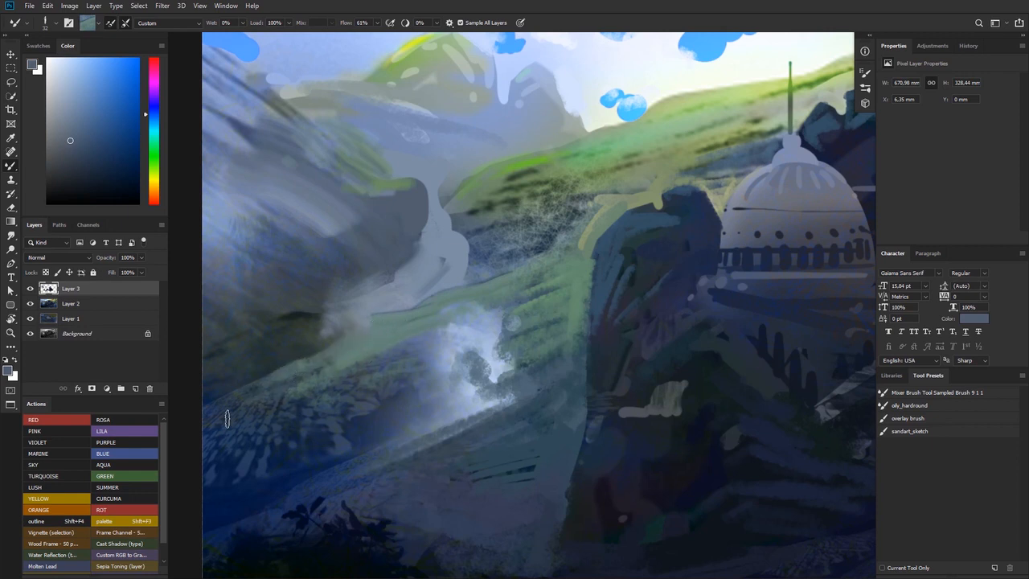
{"action": "left_click_drag", "start_coordinate": [354, 383], "coordinate": [242, 430]}
Blend dark and misty patches at the foot of the shadowed slope with sampled colours and the mixer brush set to 100 px
{"action": "mouse_move", "coordinate": [266, 385]}
{"action": "left_mouse_down"}
{"action": "mouse_move", "coordinate": [190, 422]}
{"action": "mouse_move", "coordinate": [246, 377]}
{"action": "mouse_move", "coordinate": [332, 383]}
{"action": "left_mouse_up"}
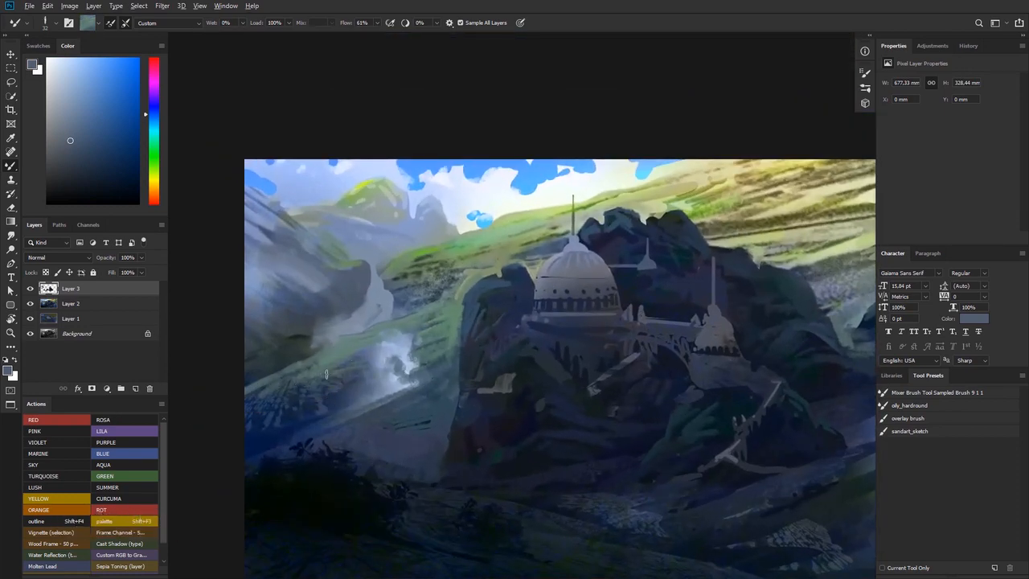
{"action": "left_click_drag", "start_coordinate": [297, 334], "coordinate": [324, 329]}
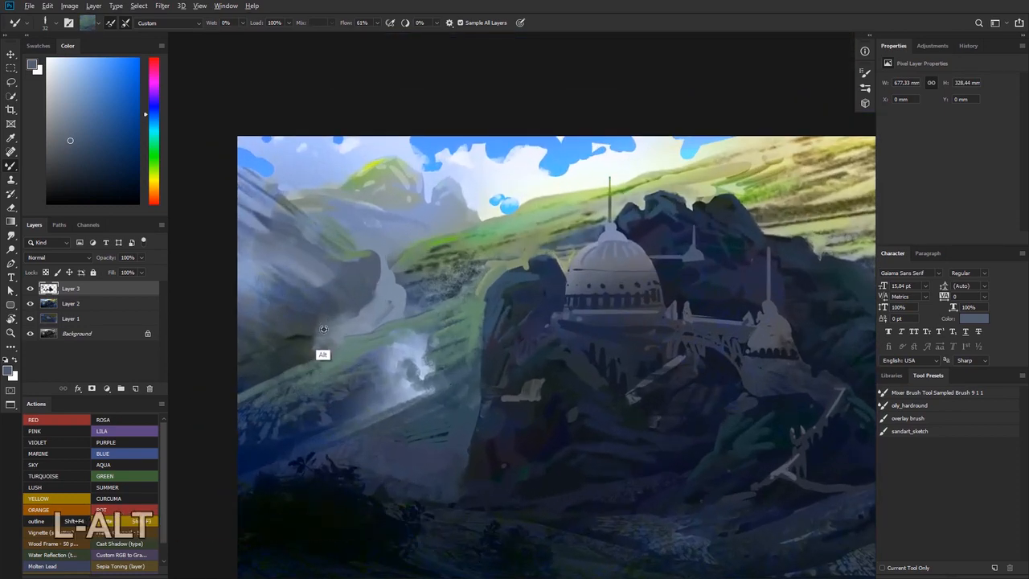
{"action": "right_click", "coordinate": [299, 328]}
{"action": "type", "text": "100"}
{"action": "key", "text": "Return"}
{"action": "key", "text": "Return"}
{"action": "left_click", "coordinate": [292, 334], "text": "alt"}
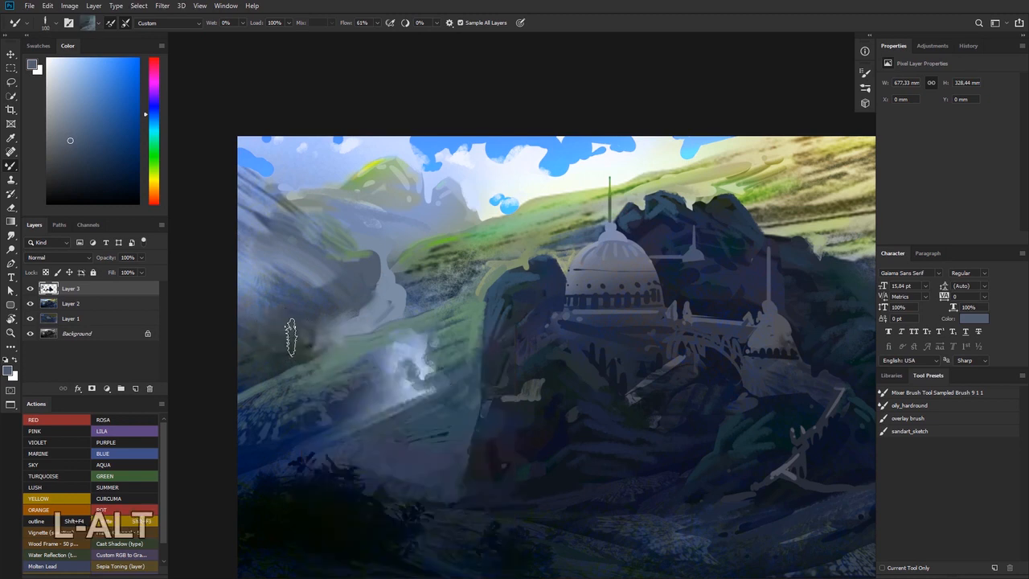
{"action": "left_click", "coordinate": [319, 336], "text": "alt"}
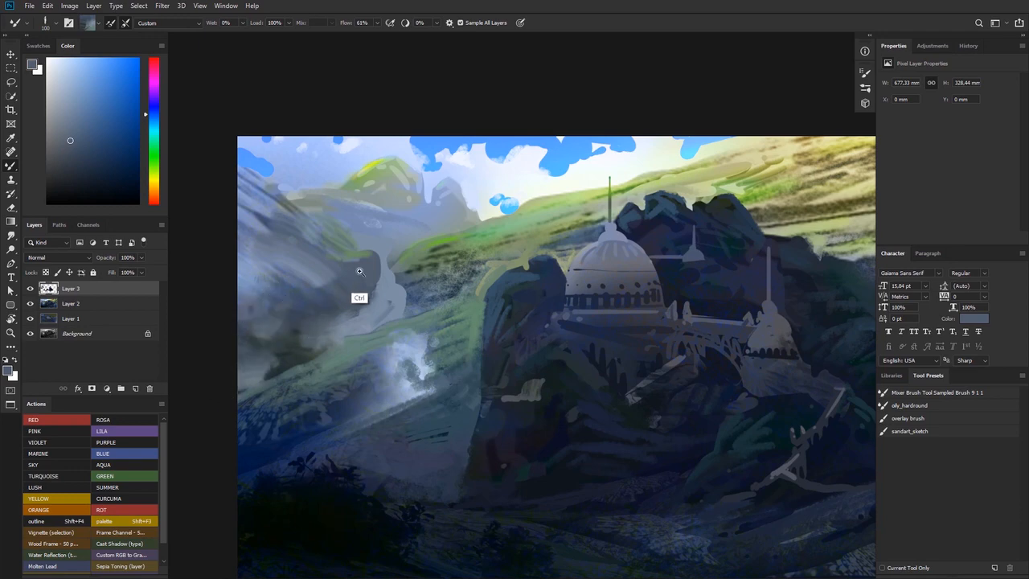
Smooth the shadowed slope and its misty foot further with sampled blue-grey tones, keeping the mixer brush at 100 px
{"action": "mouse_move", "coordinate": [359, 272]}
{"action": "left_mouse_down"}
{"action": "mouse_move", "coordinate": [294, 268]}
{"action": "mouse_move", "coordinate": [346, 285]}
{"action": "left_mouse_up"}
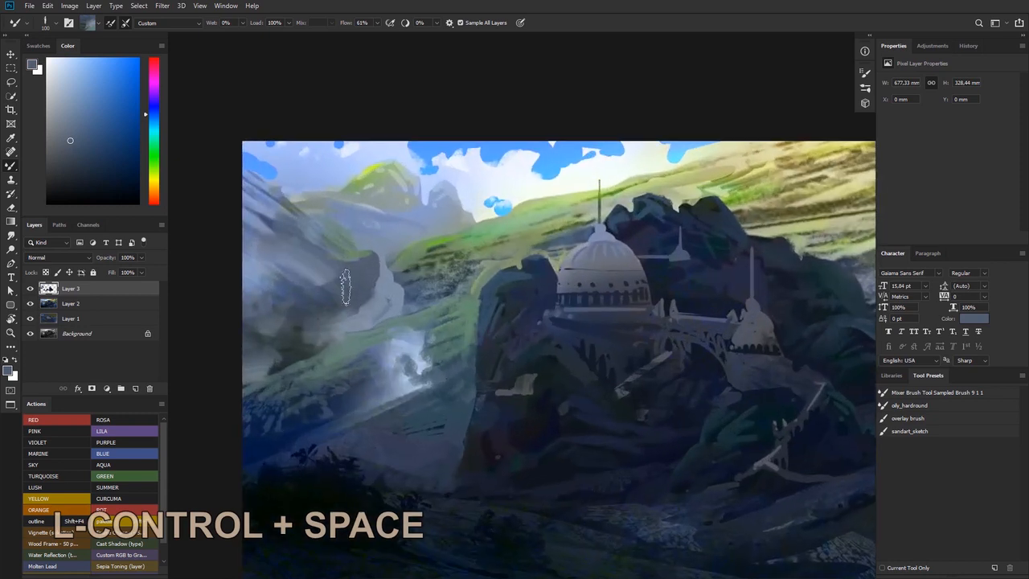
{"action": "left_click_drag", "start_coordinate": [446, 262], "coordinate": [393, 266]}
{"action": "left_click", "coordinate": [303, 339], "text": "alt"}
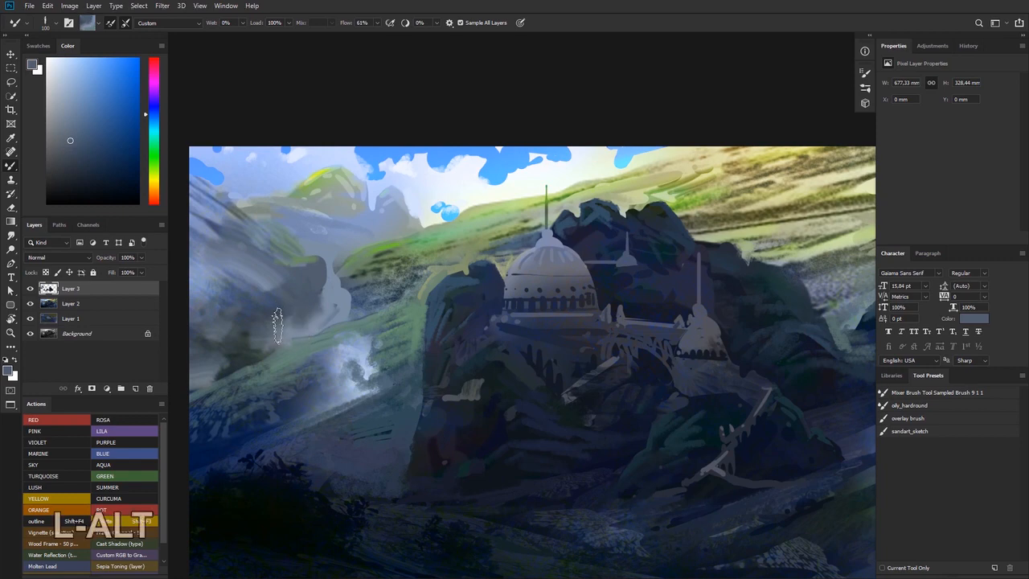
{"action": "mouse_move", "coordinate": [318, 221]}
{"action": "left_mouse_down"}
{"action": "mouse_move", "coordinate": [283, 235]}
{"action": "mouse_move", "coordinate": [328, 236]}
{"action": "left_mouse_up"}
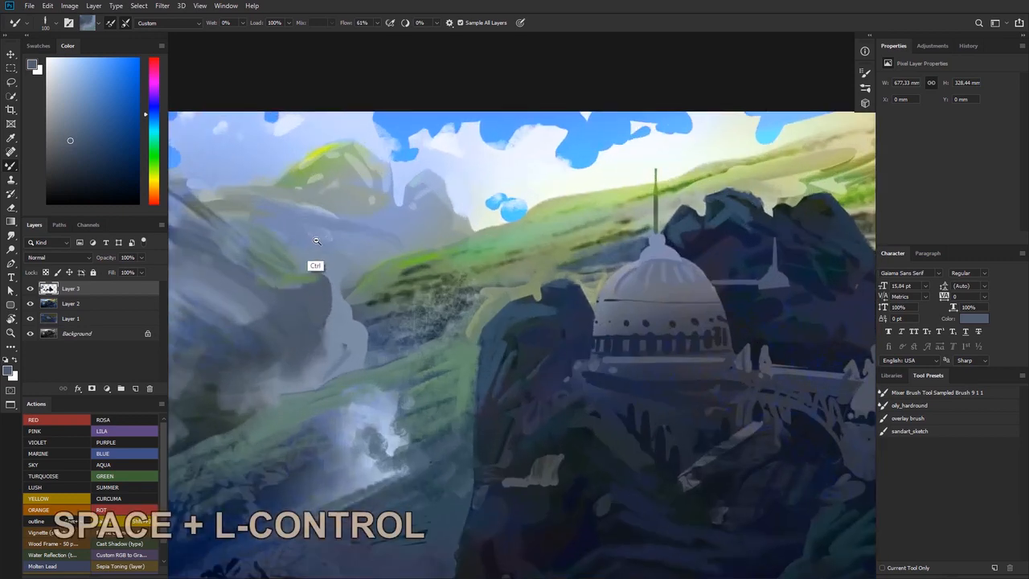
{"action": "left_click", "coordinate": [275, 305], "text": "alt"}
{"action": "left_click_drag", "start_coordinate": [255, 287], "coordinate": [316, 294]}
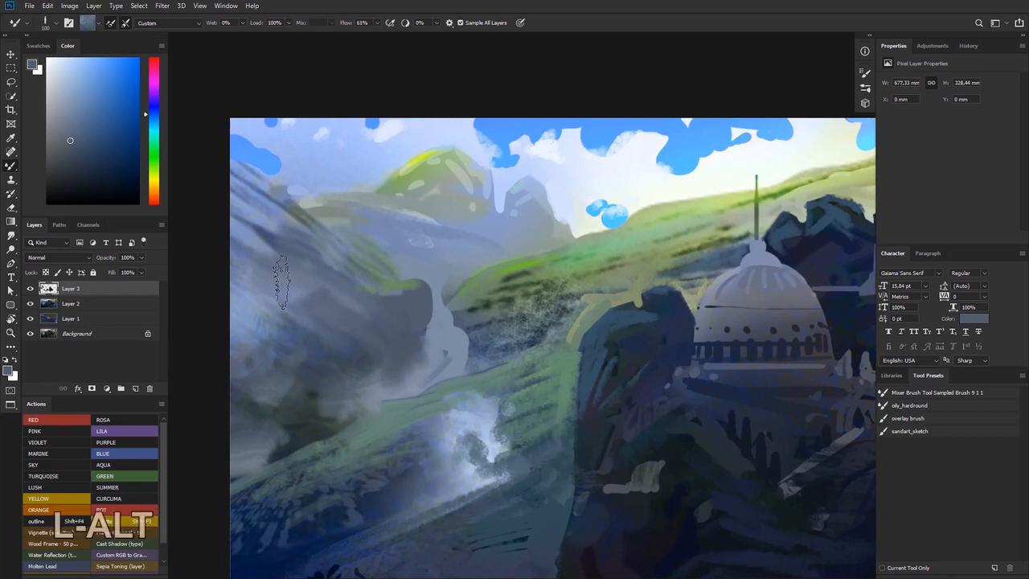
Add brighter green grass strokes along the shadowed slope's ridge, using green sampled from the opposite hillside and the mixer brush at 23 px
{"action": "mouse_move", "coordinate": [341, 212]}
{"action": "left_mouse_down"}
{"action": "mouse_move", "coordinate": [292, 220]}
{"action": "mouse_move", "coordinate": [355, 223]}
{"action": "left_mouse_up"}
{"action": "left_click", "coordinate": [547, 271], "text": "alt"}
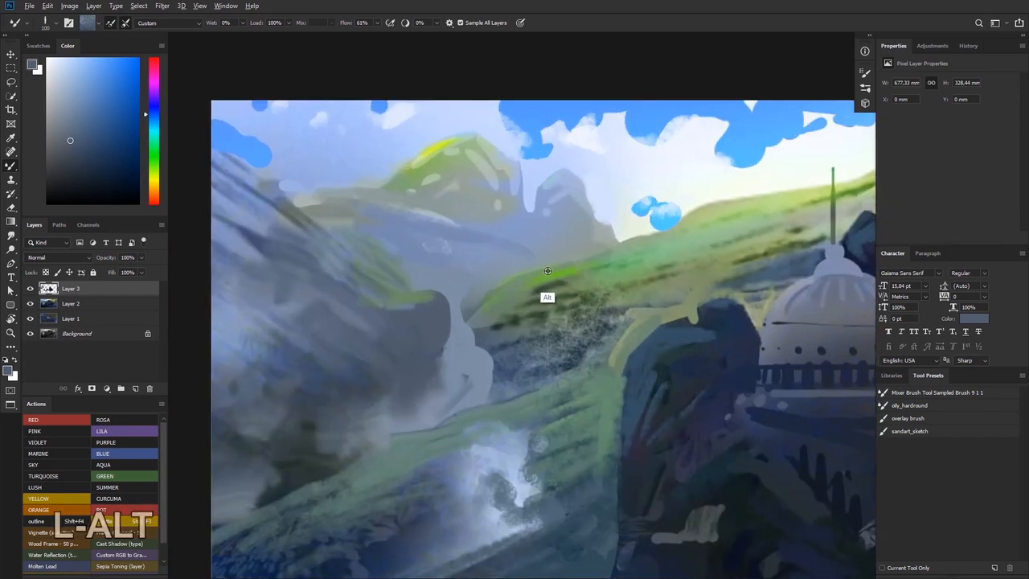
{"action": "right_click", "coordinate": [550, 268]}
{"action": "left_click_drag", "start_coordinate": [604, 294], "coordinate": [611, 294]}
{"action": "left_click", "coordinate": [518, 279]}
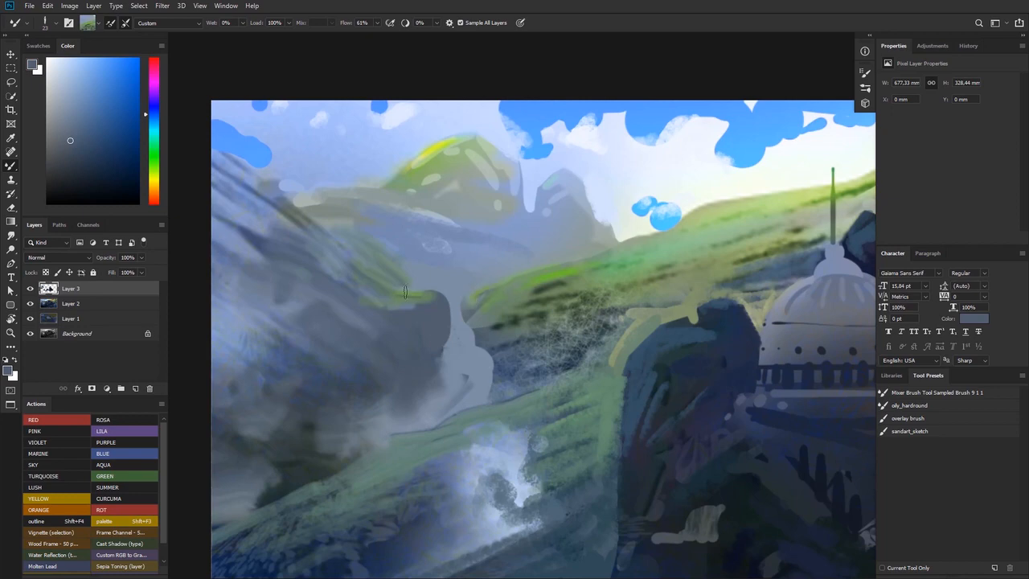
{"action": "left_click_drag", "start_coordinate": [346, 245], "coordinate": [382, 261]}
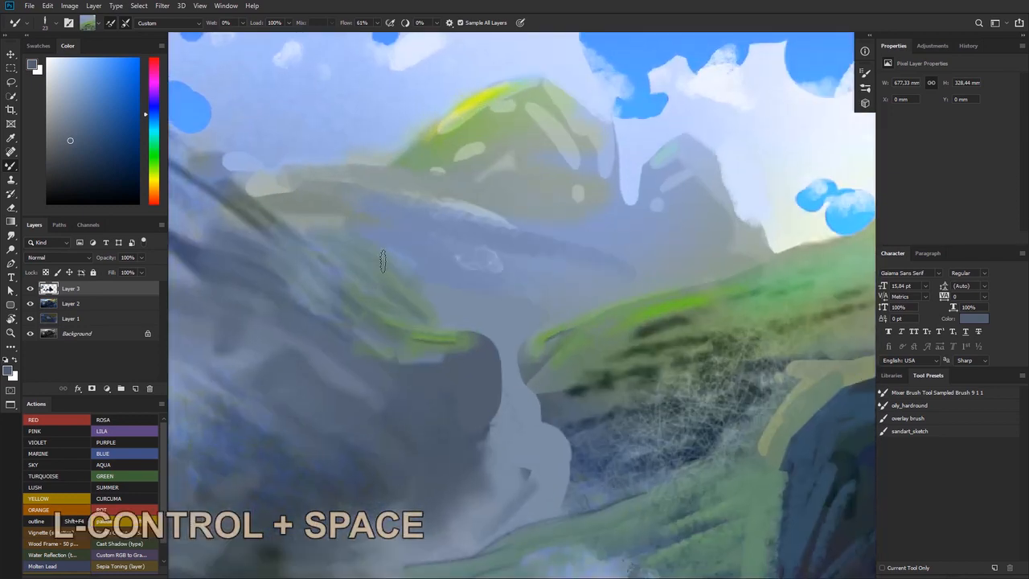
{"action": "left_click_drag", "start_coordinate": [281, 201], "coordinate": [379, 230]}
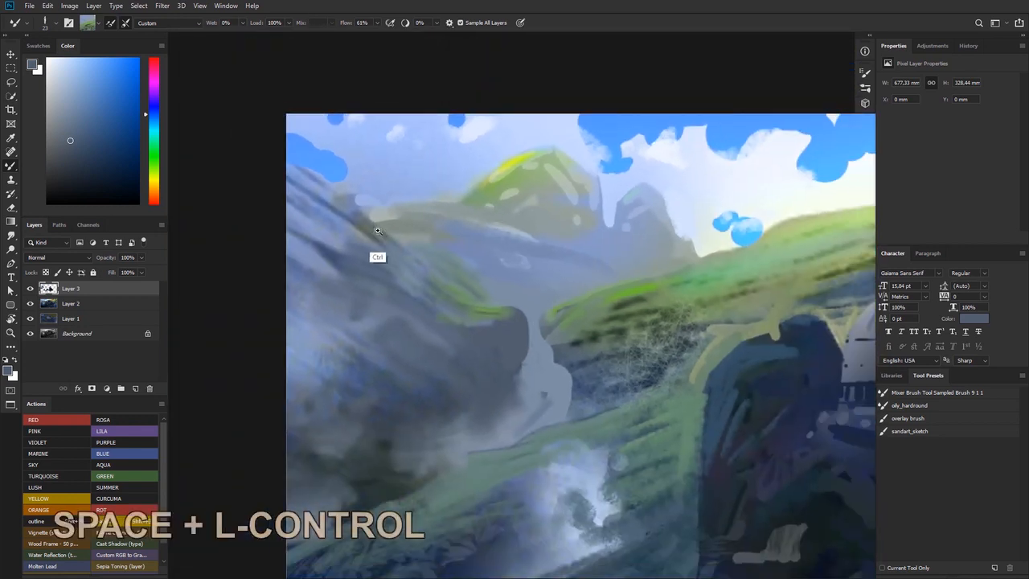
Soften the cloud edges and blue patches across the upper sky with sampled sky colours and the mixer brush enlarged to 124 px
{"action": "left_click", "coordinate": [345, 151]}
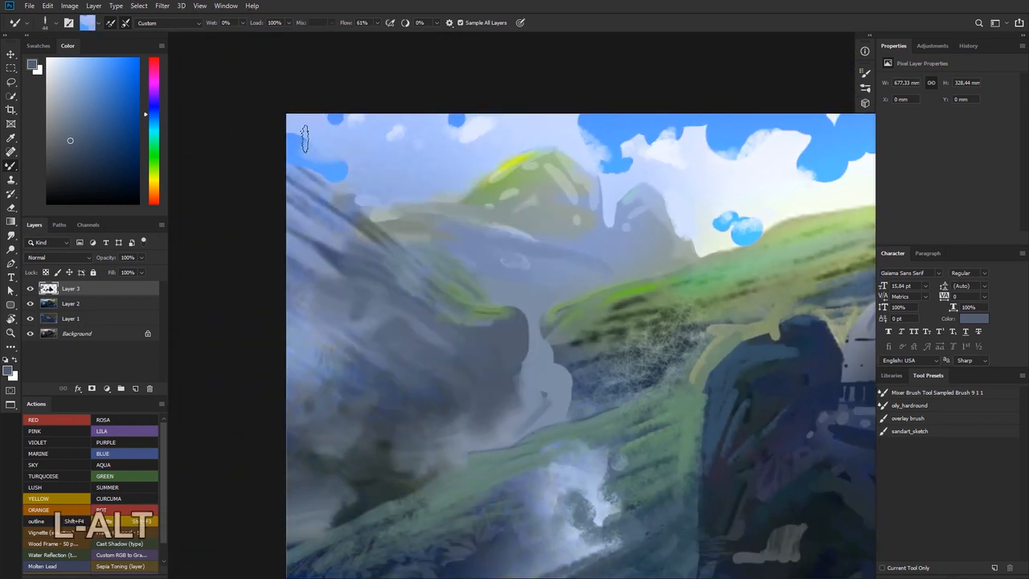
{"action": "left_click_drag", "start_coordinate": [495, 161], "coordinate": [285, 204]}
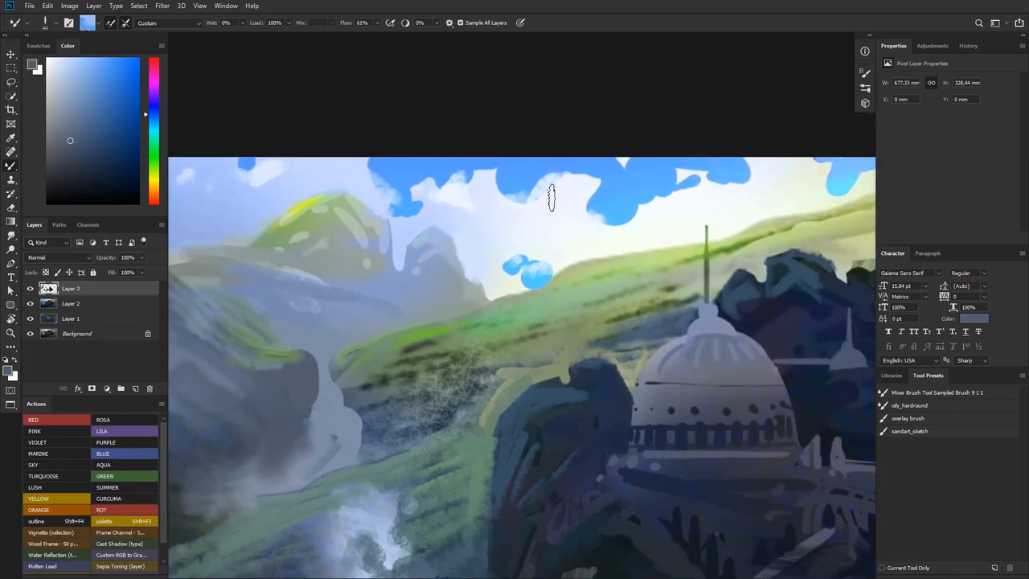
{"action": "right_click", "coordinate": [544, 192]}
{"action": "key", "text": "ctrl+z"}
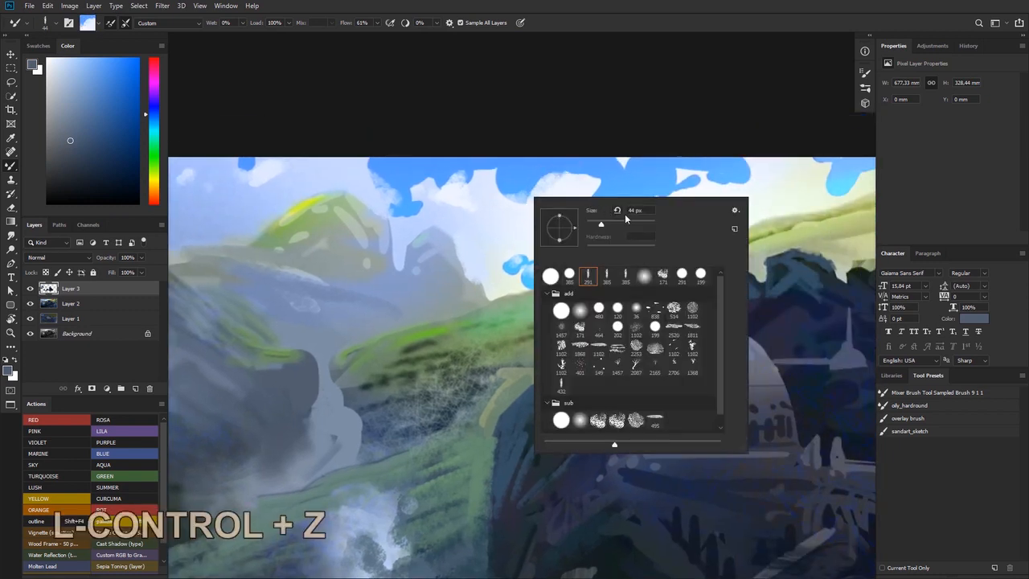
{"action": "left_click", "coordinate": [627, 221]}
{"action": "left_click", "coordinate": [540, 185]}
{"action": "left_click", "coordinate": [531, 196], "text": "alt"}
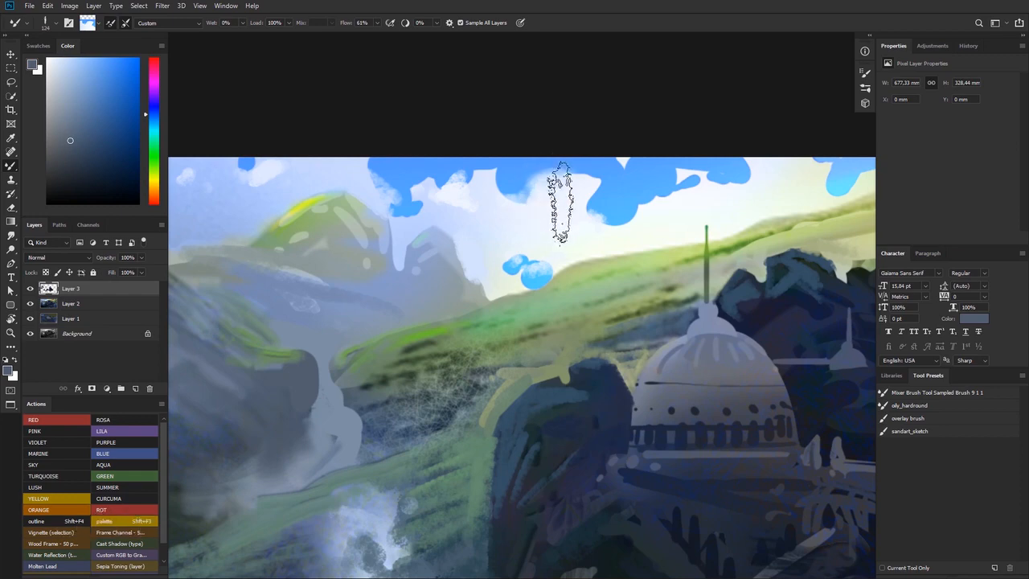
{"action": "mouse_move", "coordinate": [548, 193]}
{"action": "left_mouse_down"}
{"action": "mouse_move", "coordinate": [523, 193]}
{"action": "mouse_move", "coordinate": [425, 236]}
{"action": "mouse_move", "coordinate": [468, 229]}
{"action": "left_mouse_up"}
{"action": "left_click", "coordinate": [531, 180], "text": "alt"}
{"action": "left_click_drag", "start_coordinate": [570, 223], "coordinate": [468, 234]}
{"action": "mouse_move", "coordinate": [468, 234]}
{"action": "left_mouse_down"}
{"action": "mouse_move", "coordinate": [537, 239]}
{"action": "mouse_move", "coordinate": [483, 221]}
{"action": "left_mouse_up"}
{"action": "left_click_drag", "start_coordinate": [371, 215], "coordinate": [569, 211]}
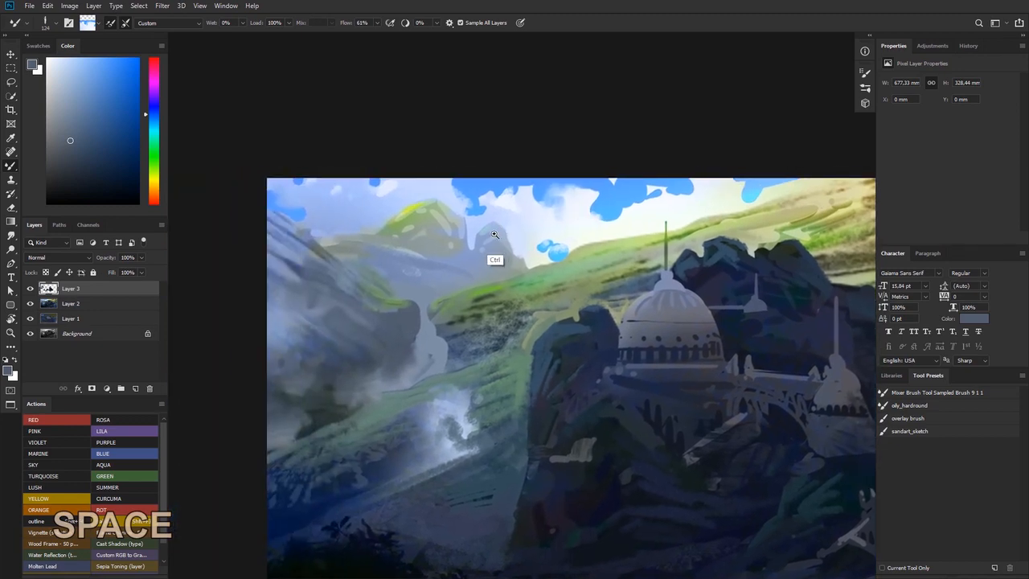
Sample the pale sky around the far peak, undo the last stroke there and reduce the mixer brush to 34 px
{"action": "left_click_drag", "start_coordinate": [494, 235], "coordinate": [517, 237]}
{"action": "left_click_drag", "start_coordinate": [453, 299], "coordinate": [432, 269]}
{"action": "left_click_drag", "start_coordinate": [396, 207], "coordinate": [412, 208]}
{"action": "left_click", "coordinate": [394, 156], "text": "alt"}
{"action": "right_click", "coordinate": [401, 152]}
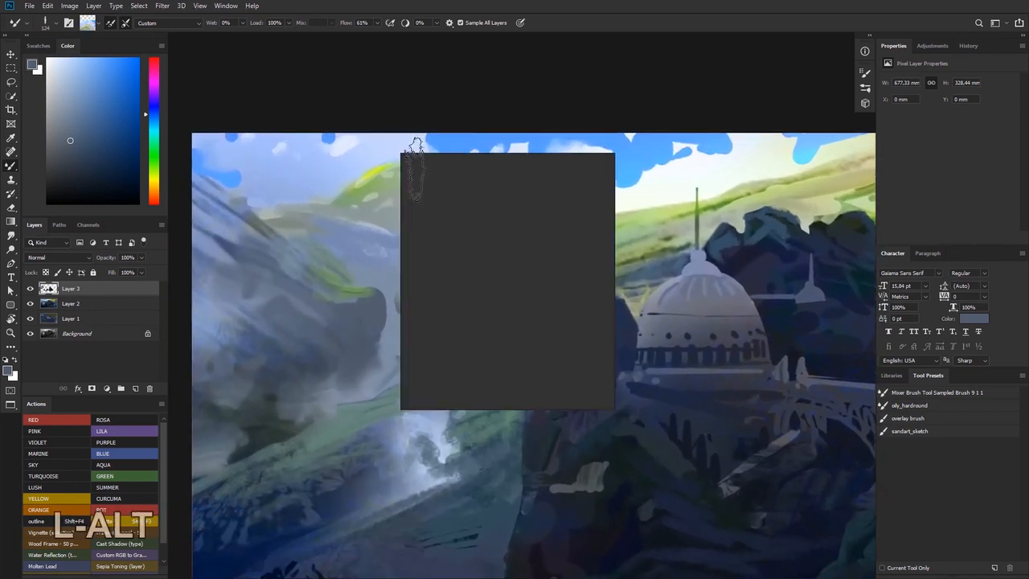
{"action": "left_click", "coordinate": [393, 159], "text": "alt"}
{"action": "left_click_drag", "start_coordinate": [476, 181], "coordinate": [456, 186]}
{"action": "key", "text": "ctrl+z"}
{"action": "right_click", "coordinate": [398, 164]}
{"action": "left_click", "coordinate": [389, 149], "text": "alt"}
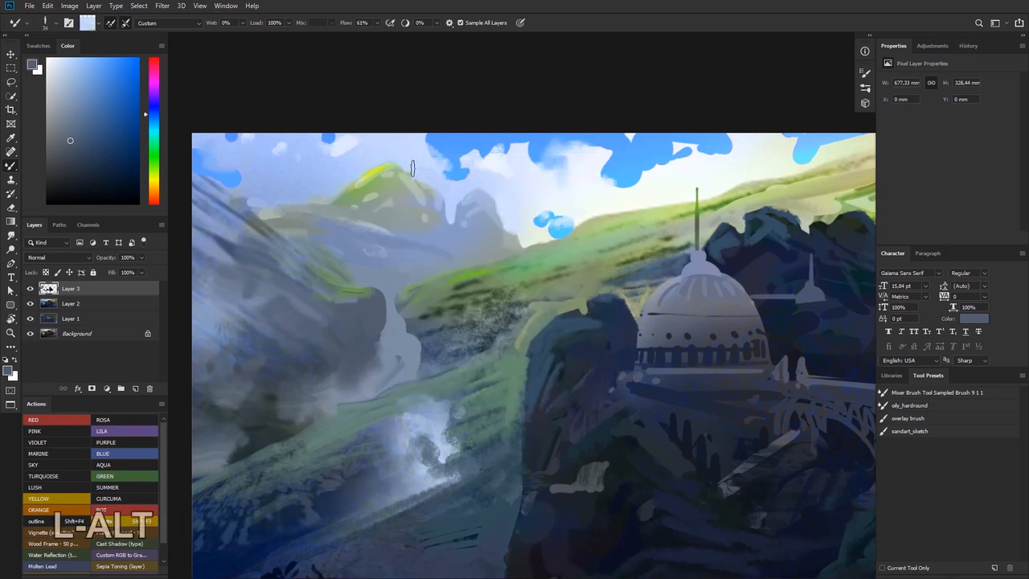
Paint green patches over the far peak and its smaller neighbour with sampled greens and the mixer brush at 34 px
{"action": "left_click", "coordinate": [383, 187], "text": "alt"}
{"action": "left_click", "coordinate": [357, 188], "text": "alt"}
{"action": "left_click", "coordinate": [364, 184], "text": "alt"}
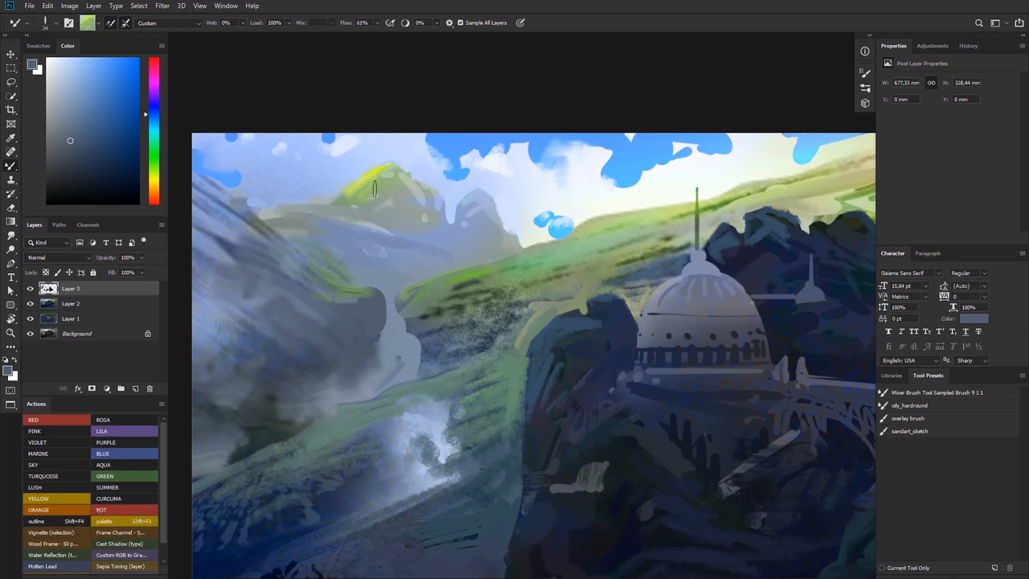
{"action": "left_click", "coordinate": [342, 216], "text": "alt"}
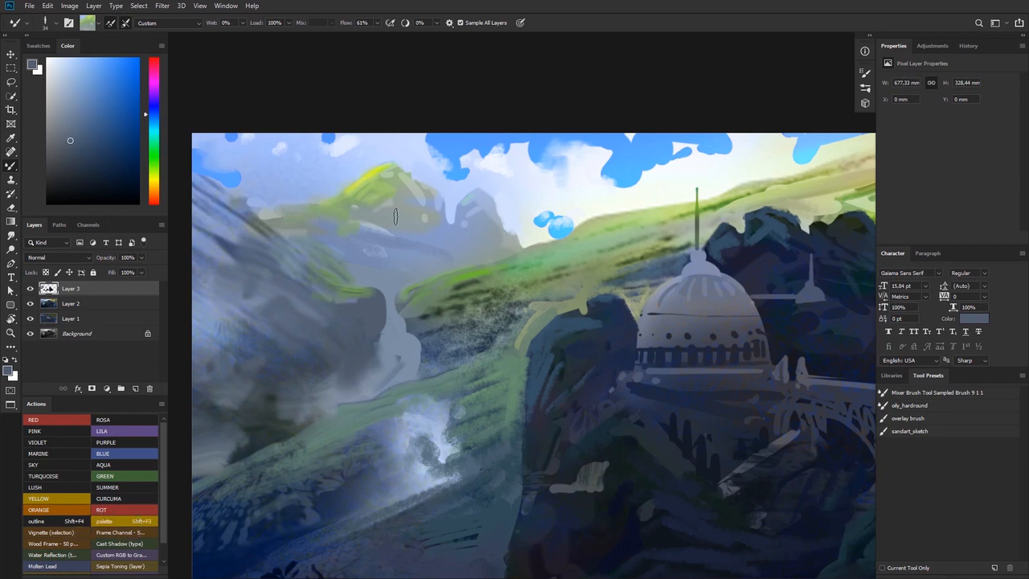
{"action": "left_click_drag", "start_coordinate": [381, 242], "coordinate": [363, 275]}
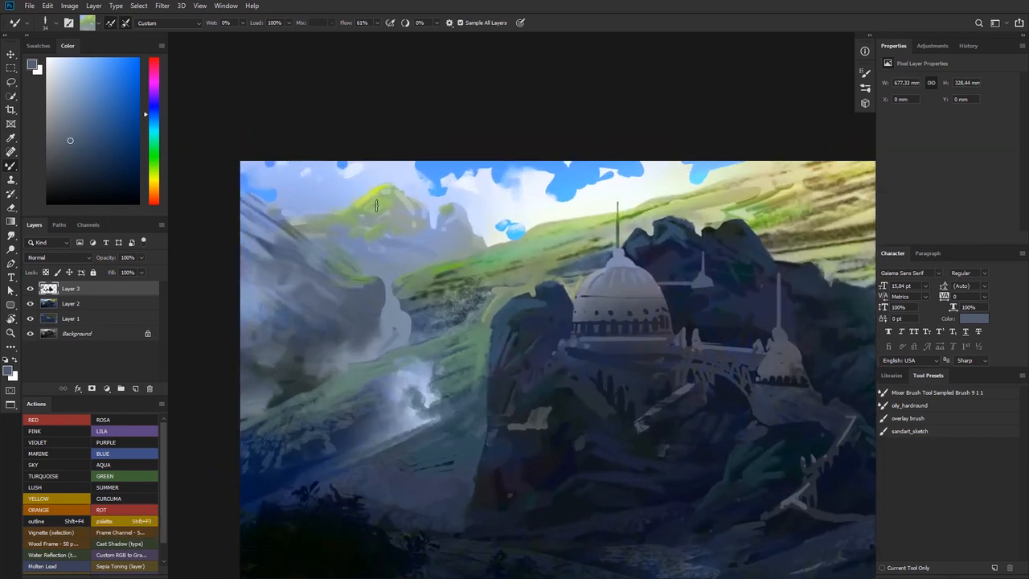
{"action": "key", "text": "alt"}
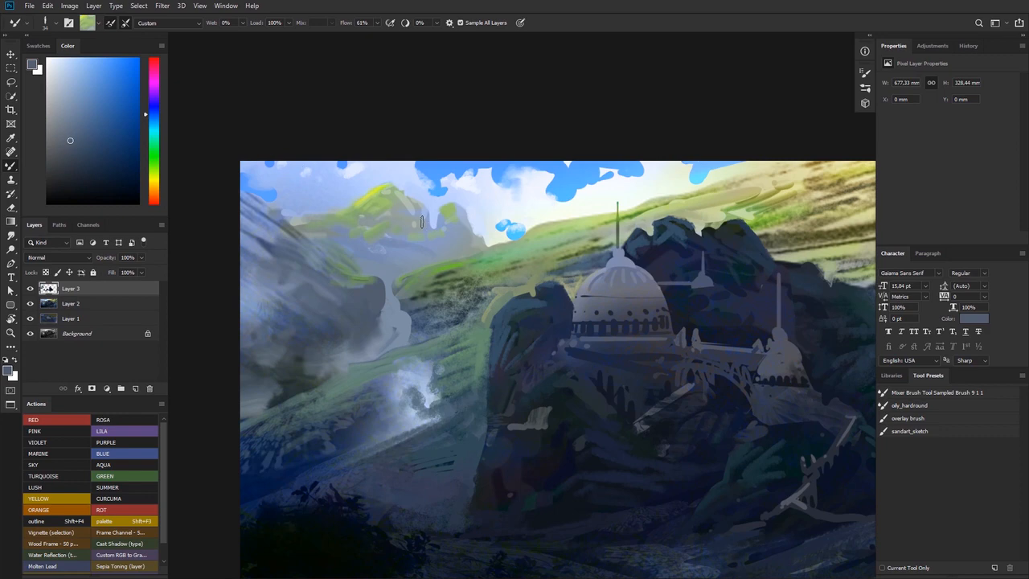
{"action": "mouse_move", "coordinate": [435, 251]}
{"action": "left_mouse_down"}
{"action": "mouse_move", "coordinate": [407, 261]}
{"action": "mouse_move", "coordinate": [426, 256]}
{"action": "left_mouse_up"}
Highlight the far peaks' ridge with yellow-green sampled from the sunlit hillside, using the mixer brush at 21 px
{"action": "left_click", "coordinate": [801, 182], "text": "alt"}
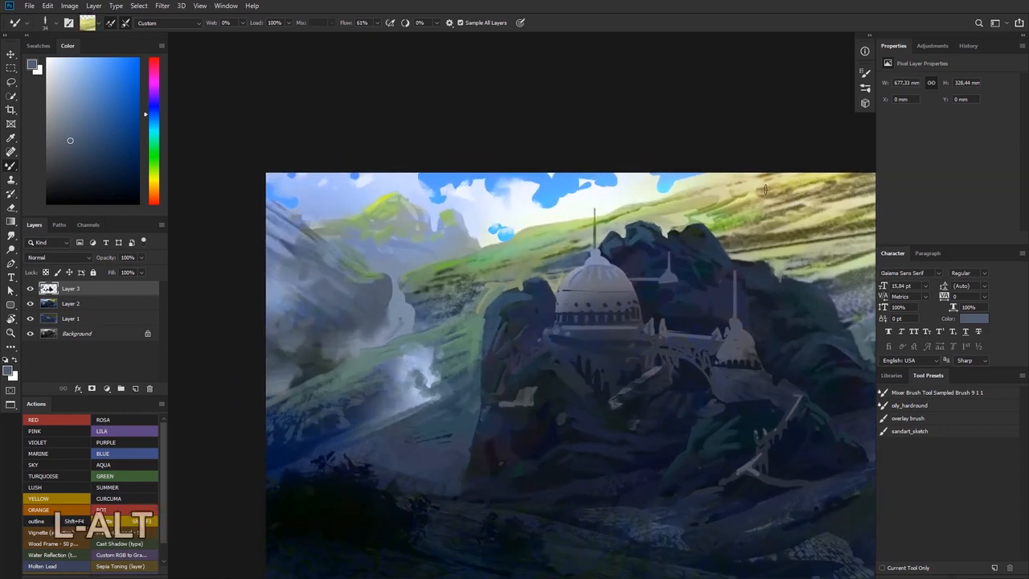
{"action": "key", "text": "ctrl+space"}
{"action": "left_click", "coordinate": [384, 192]}
{"action": "key", "text": "ctrl+z"}
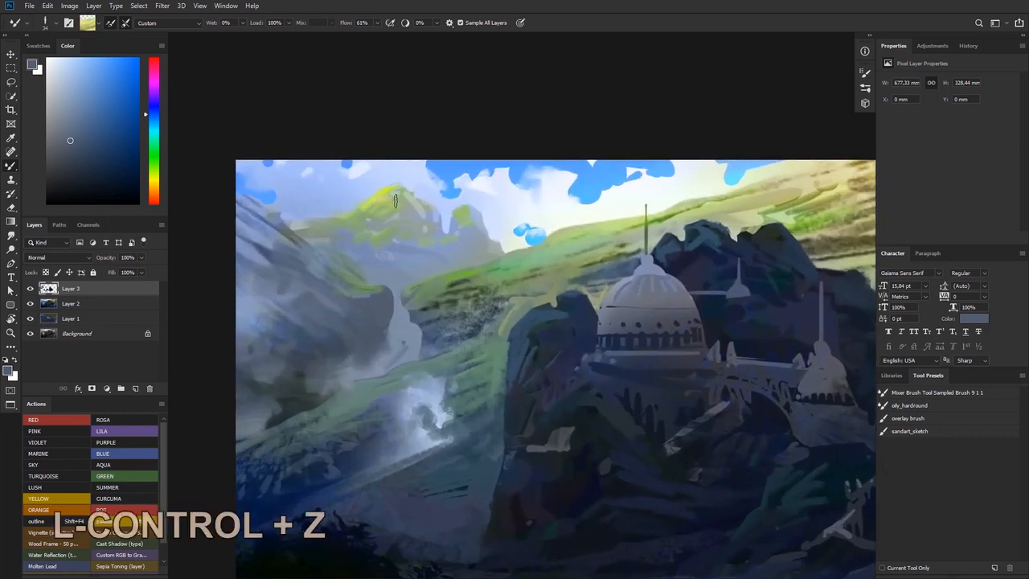
{"action": "right_click", "coordinate": [407, 200]}
{"action": "left_click", "coordinate": [464, 218]}
{"action": "left_click", "coordinate": [384, 196]}
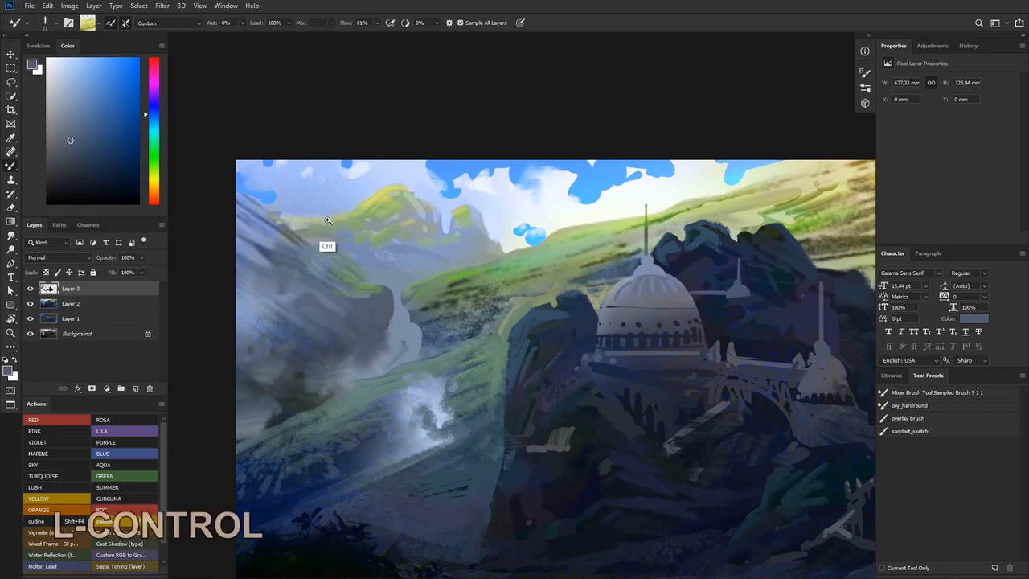
{"action": "key", "text": "ctrl+space"}
{"action": "left_click_drag", "start_coordinate": [326, 225], "coordinate": [376, 221]}
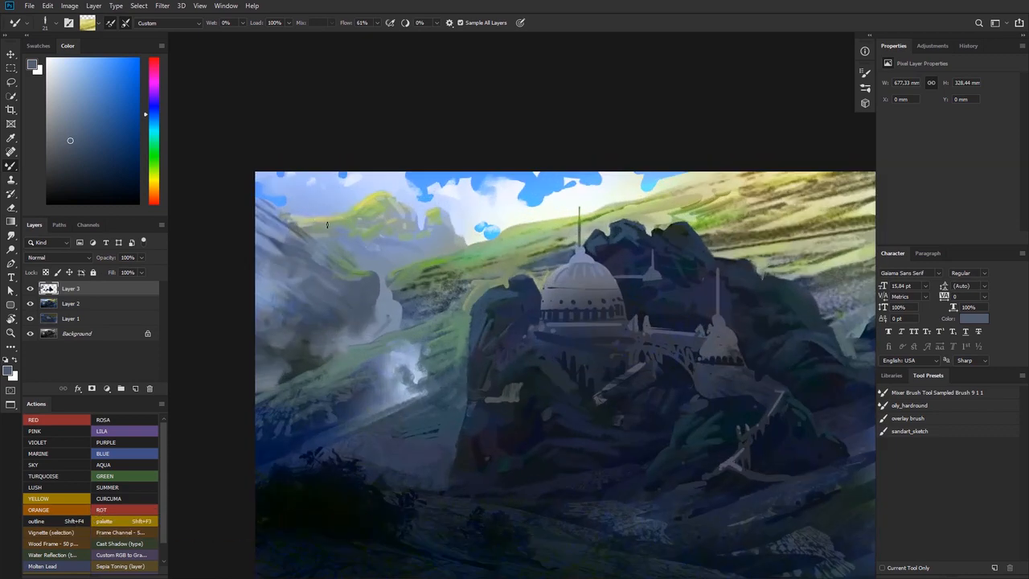
Blend the lower slopes of the far peaks into the haze with sampled blue-grey and the mixer brush at 21 px
{"action": "left_click", "coordinate": [344, 225], "text": "alt"}
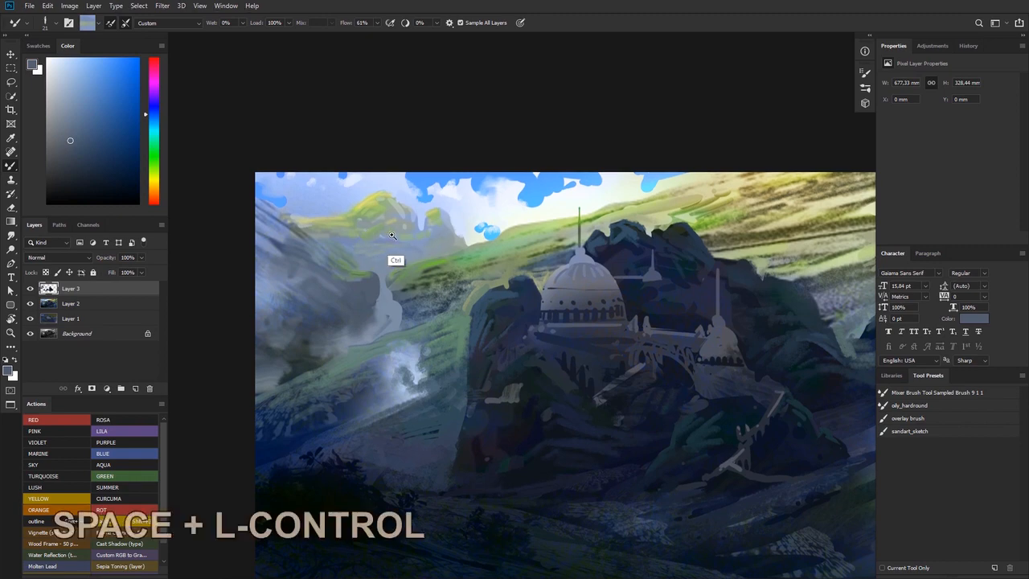
{"action": "left_click_drag", "start_coordinate": [393, 259], "coordinate": [425, 264]}
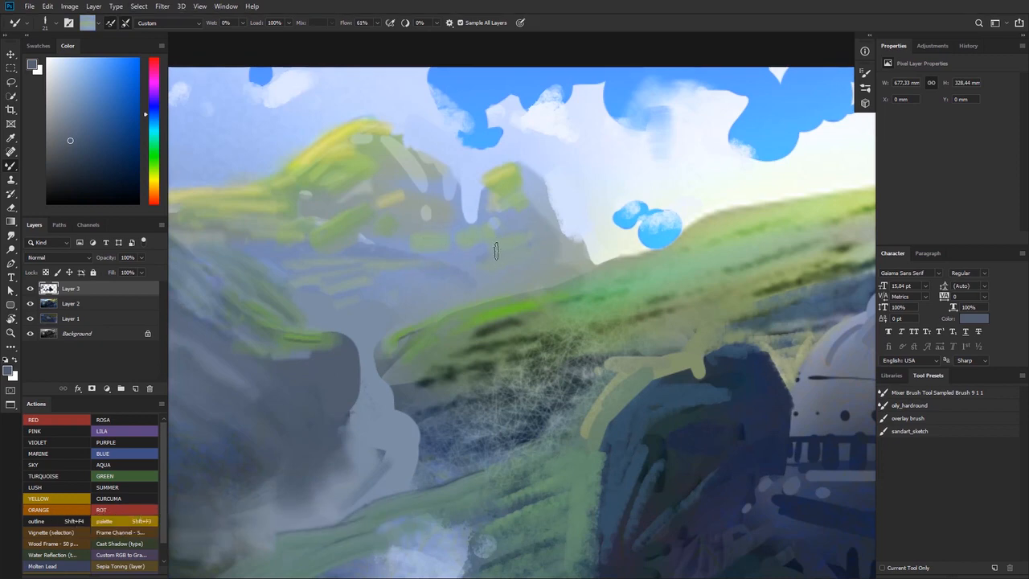
{"action": "left_click_drag", "start_coordinate": [471, 265], "coordinate": [360, 254]}
{"action": "left_click_drag", "start_coordinate": [488, 250], "coordinate": [464, 243]}
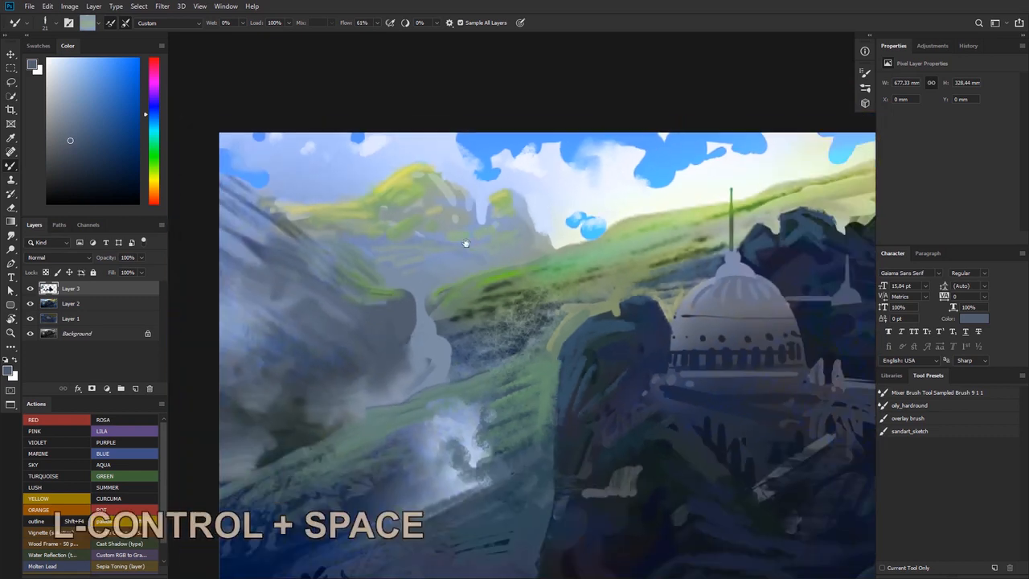
Break up the small blue opening above the hillside and soften nearby cloud edges with sampled sky colours at 21 px
{"action": "mouse_move", "coordinate": [572, 221]}
{"action": "left_mouse_down"}
{"action": "mouse_move", "coordinate": [395, 240]}
{"action": "mouse_move", "coordinate": [462, 233]}
{"action": "mouse_move", "coordinate": [428, 242]}
{"action": "mouse_move", "coordinate": [440, 236]}
{"action": "mouse_move", "coordinate": [445, 253]}
{"action": "mouse_move", "coordinate": [352, 200]}
{"action": "mouse_move", "coordinate": [448, 145]}
{"action": "left_mouse_up"}
{"action": "left_click", "coordinate": [476, 255], "text": "alt"}
{"action": "left_click", "coordinate": [482, 250], "text": "alt"}
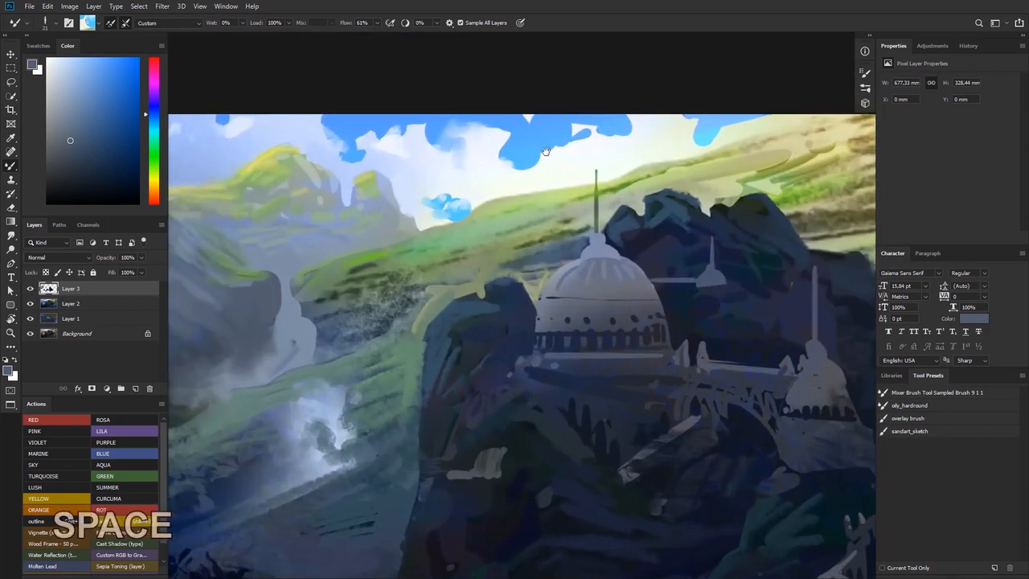
{"action": "mouse_move", "coordinate": [568, 155]}
{"action": "left_mouse_down"}
{"action": "mouse_move", "coordinate": [439, 175]}
{"action": "mouse_move", "coordinate": [469, 165]}
{"action": "left_mouse_up"}
{"action": "left_click", "coordinate": [439, 170], "text": "alt"}
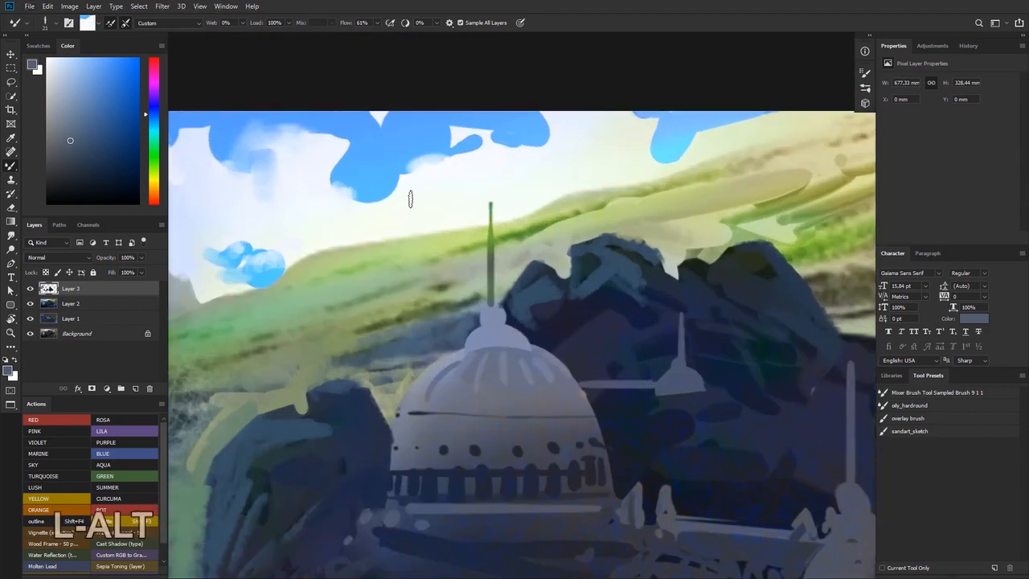
{"action": "mouse_move", "coordinate": [411, 148]}
{"action": "left_mouse_down"}
{"action": "mouse_move", "coordinate": [480, 151]}
{"action": "mouse_move", "coordinate": [446, 149]}
{"action": "mouse_move", "coordinate": [425, 175]}
{"action": "left_mouse_up"}
{"action": "left_click", "coordinate": [432, 152], "text": "alt"}
{"action": "left_click", "coordinate": [442, 149], "text": "alt"}
{"action": "left_click", "coordinate": [465, 176], "text": "alt"}
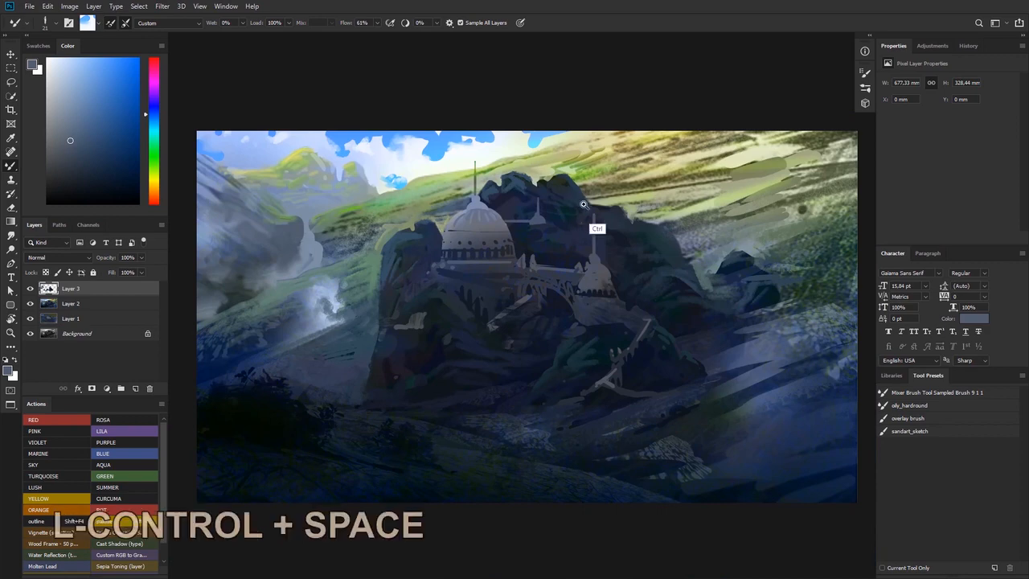
{"action": "left_click_drag", "start_coordinate": [593, 202], "coordinate": [610, 210]}
{"action": "left_click_drag", "start_coordinate": [606, 218], "coordinate": [436, 216]}
{"action": "left_click_drag", "start_coordinate": [328, 219], "coordinate": [519, 195]}
{"action": "left_click_drag", "start_coordinate": [473, 167], "coordinate": [448, 175]}
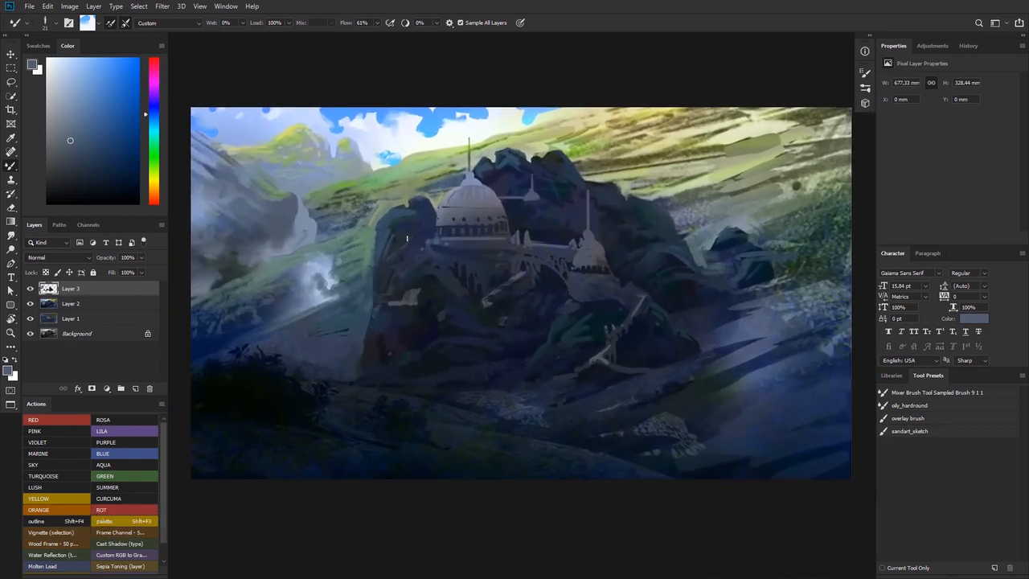
{"action": "left_click_drag", "start_coordinate": [407, 237], "coordinate": [425, 223]}
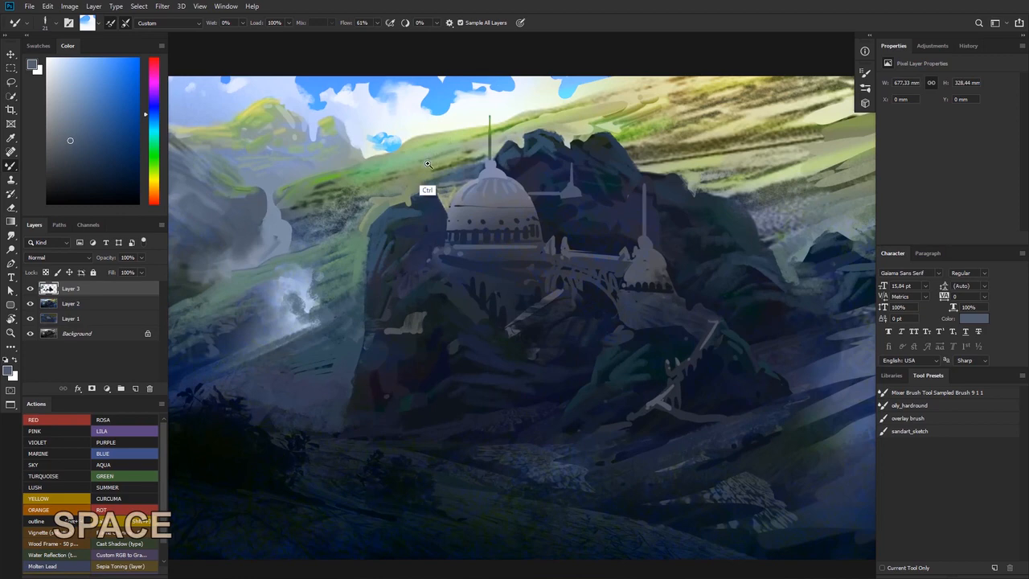
{"action": "left_click_drag", "start_coordinate": [428, 164], "coordinate": [384, 176]}
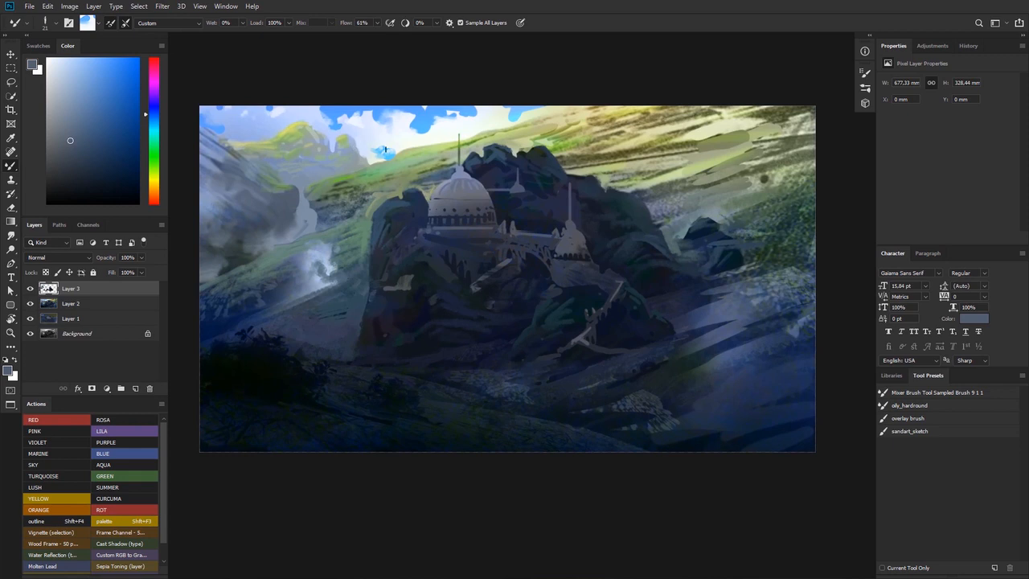
{"action": "left_click_drag", "start_coordinate": [384, 193], "coordinate": [412, 193]}
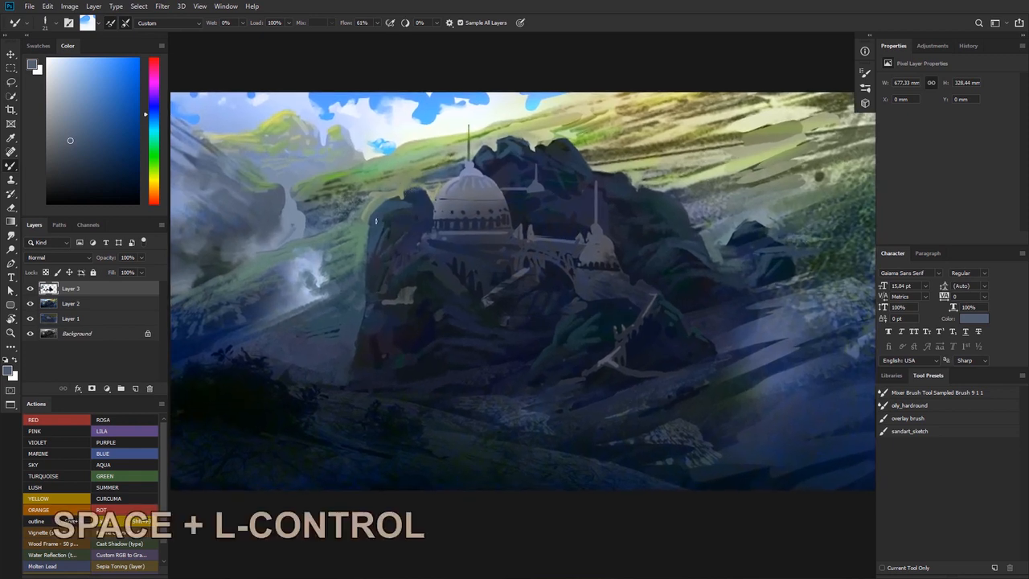
{"action": "key", "text": "w"}
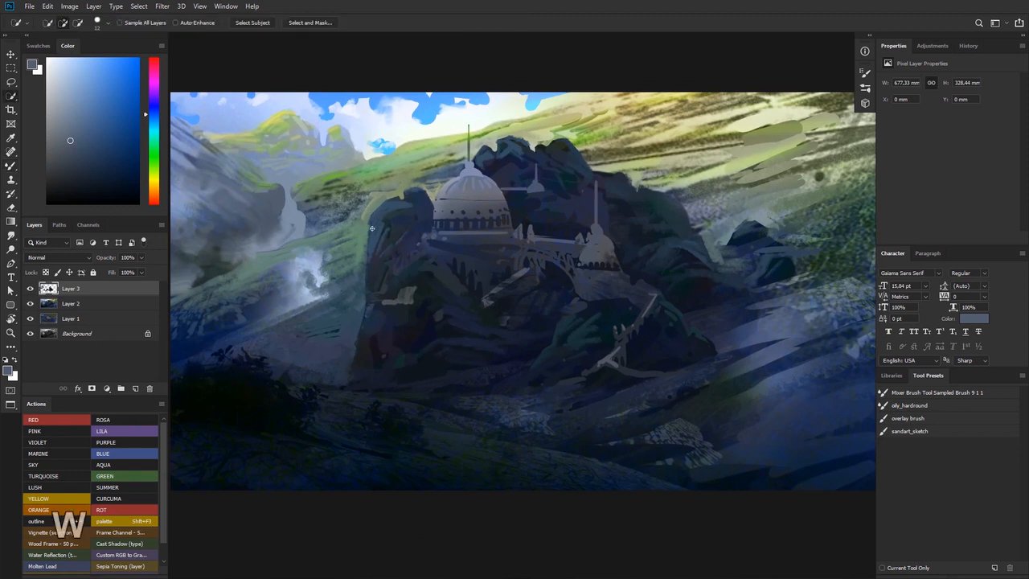
{"action": "mouse_move", "coordinate": [371, 228]}
{"action": "left_mouse_down"}
{"action": "mouse_move", "coordinate": [422, 194]}
{"action": "mouse_move", "coordinate": [410, 190]}
{"action": "mouse_move", "coordinate": [419, 197]}
{"action": "mouse_move", "coordinate": [396, 289]}
{"action": "mouse_move", "coordinate": [484, 252]}
{"action": "left_mouse_up"}
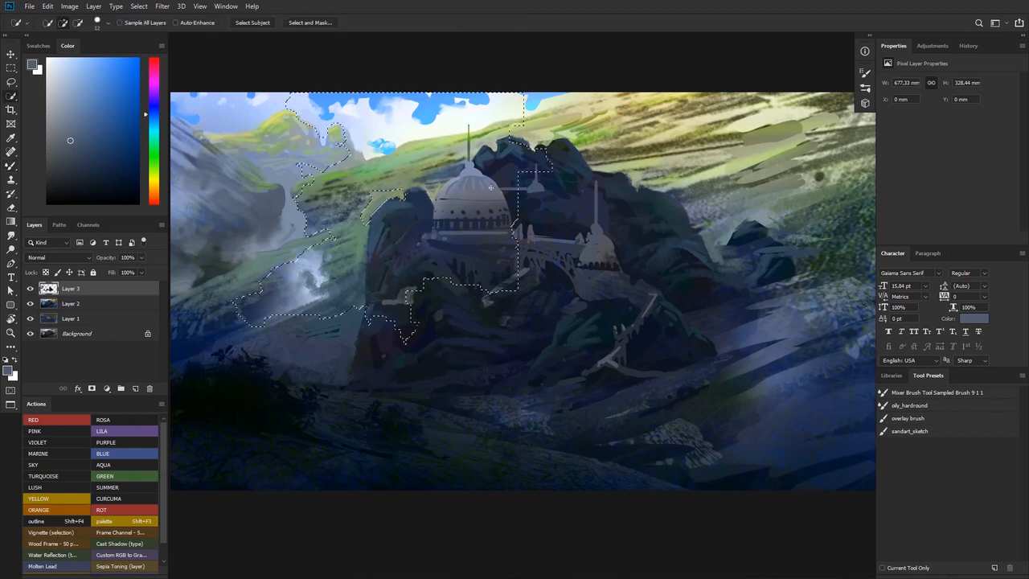
{"action": "mouse_move", "coordinate": [490, 187]}
{"action": "left_mouse_down"}
{"action": "mouse_move", "coordinate": [591, 203]}
{"action": "mouse_move", "coordinate": [564, 153]}
{"action": "mouse_move", "coordinate": [599, 186]}
{"action": "mouse_move", "coordinate": [632, 245]}
{"action": "mouse_move", "coordinate": [389, 234]}
{"action": "left_mouse_up"}
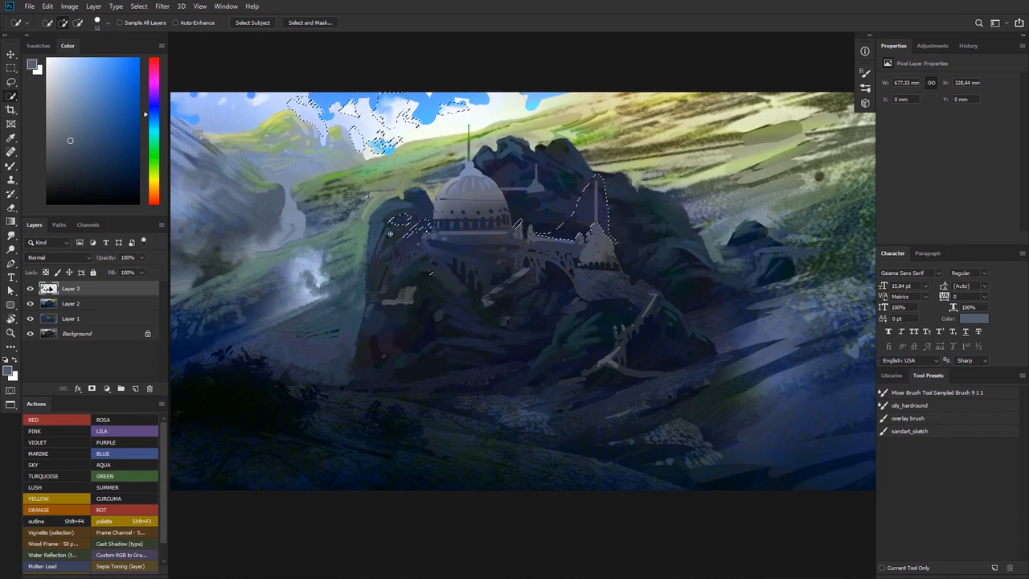
{"action": "key", "text": "ctrl+d"}
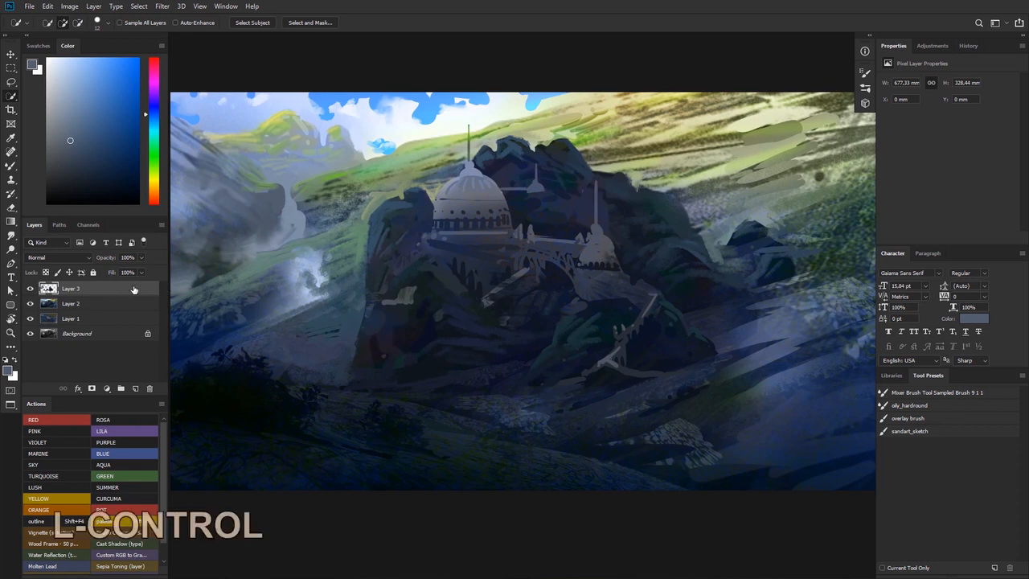
Stamp all visible layers into a new layer and select the castle and its whole rock with the Quick Selection tool
{"action": "key", "text": "ctrl+shift+alt+e"}
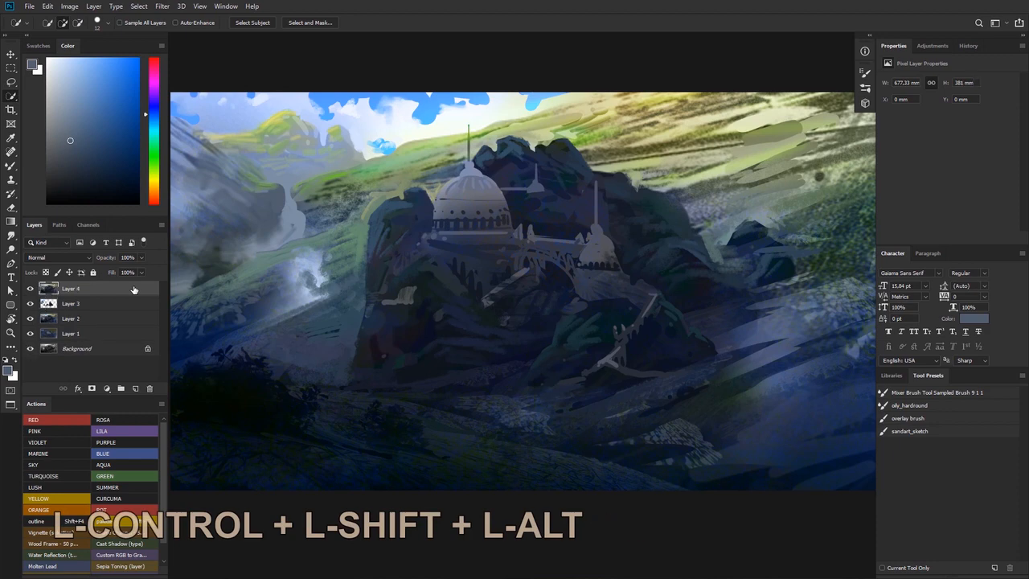
{"action": "left_click_drag", "start_coordinate": [426, 163], "coordinate": [367, 211]}
{"action": "mouse_move", "coordinate": [341, 245]}
{"action": "left_mouse_down"}
{"action": "mouse_move", "coordinate": [385, 242]}
{"action": "mouse_move", "coordinate": [422, 221]}
{"action": "mouse_move", "coordinate": [384, 315]}
{"action": "mouse_move", "coordinate": [410, 330]}
{"action": "mouse_move", "coordinate": [484, 237]}
{"action": "mouse_move", "coordinate": [509, 173]}
{"action": "mouse_move", "coordinate": [556, 187]}
{"action": "mouse_move", "coordinate": [587, 214]}
{"action": "left_mouse_up"}
{"action": "key", "text": "w"}
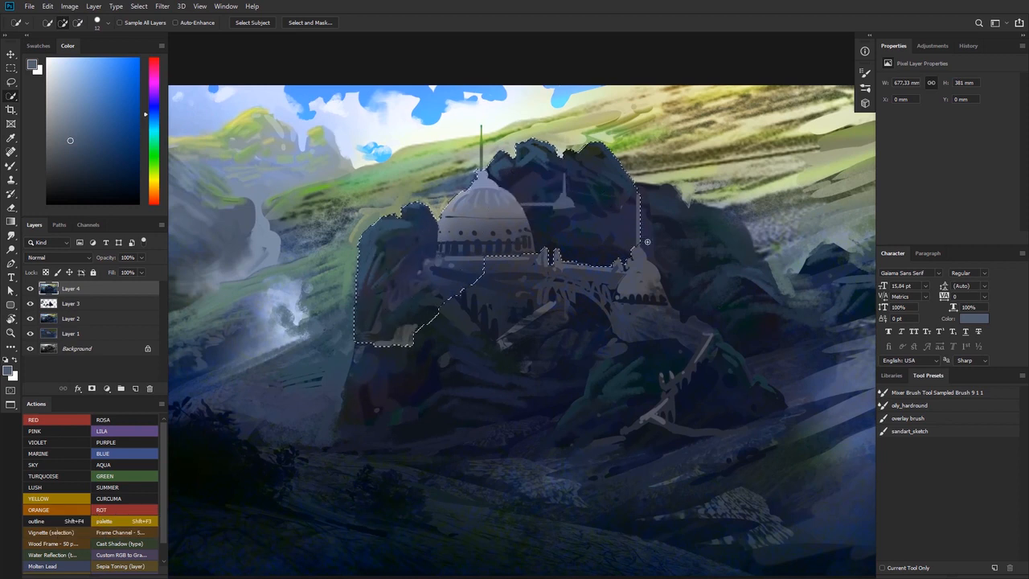
{"action": "mouse_move", "coordinate": [647, 241]}
{"action": "left_mouse_down"}
{"action": "mouse_move", "coordinate": [682, 308]}
{"action": "mouse_move", "coordinate": [666, 367]}
{"action": "mouse_move", "coordinate": [647, 381]}
{"action": "mouse_move", "coordinate": [703, 404]}
{"action": "mouse_move", "coordinate": [545, 414]}
{"action": "mouse_move", "coordinate": [449, 402]}
{"action": "left_mouse_up"}
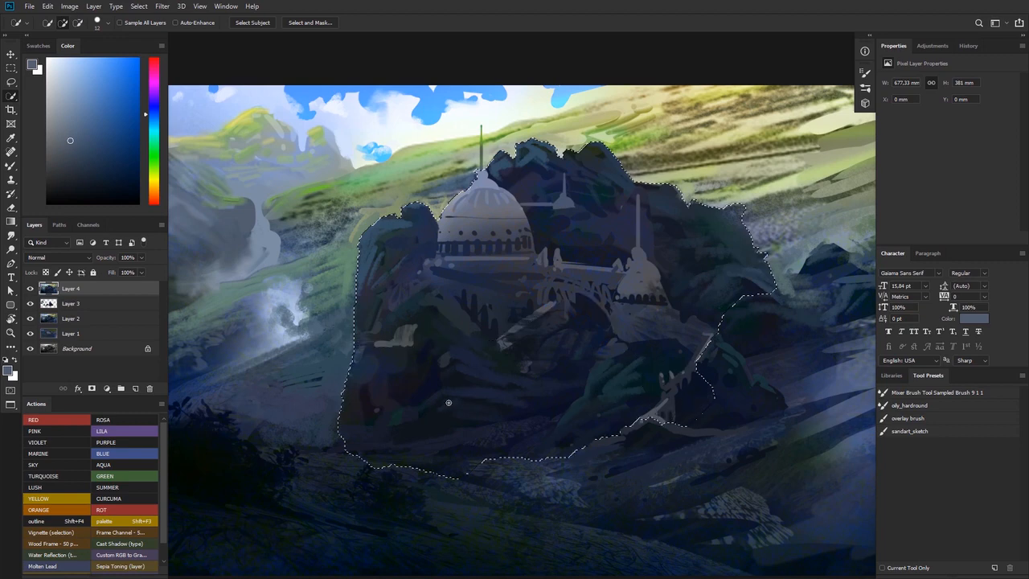
{"action": "mouse_move", "coordinate": [621, 372]}
{"action": "left_mouse_down"}
{"action": "mouse_move", "coordinate": [773, 376]}
{"action": "mouse_move", "coordinate": [842, 324]}
{"action": "mouse_move", "coordinate": [708, 402]}
{"action": "left_mouse_up"}
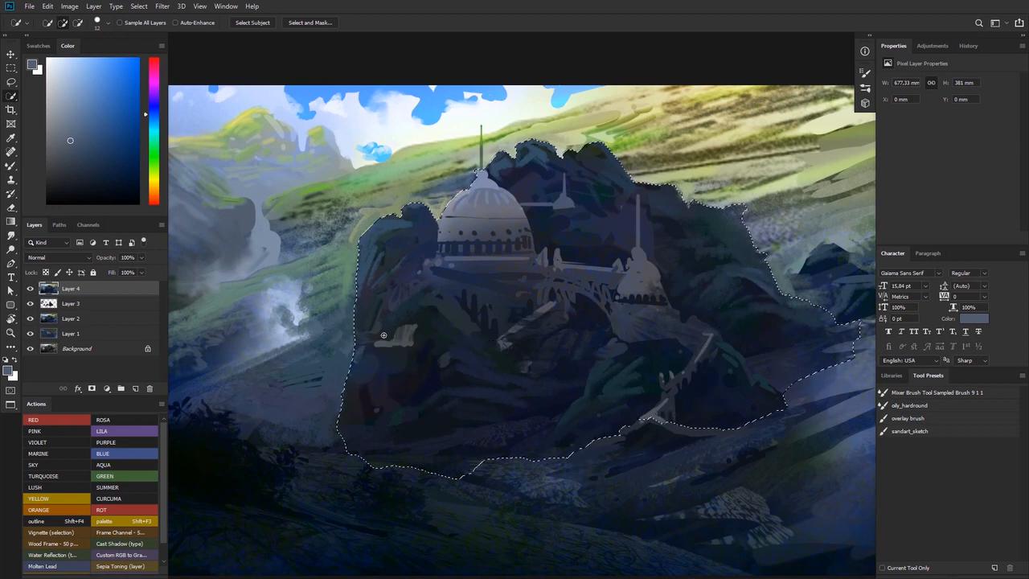
Set up the Brush tool with the soft round tip at 72 px in Overlay mode
{"action": "key", "text": "b"}
{"action": "left_click_drag", "start_coordinate": [371, 272], "coordinate": [358, 247]}
{"action": "right_click", "coordinate": [420, 234]}
{"action": "left_click", "coordinate": [531, 312]}
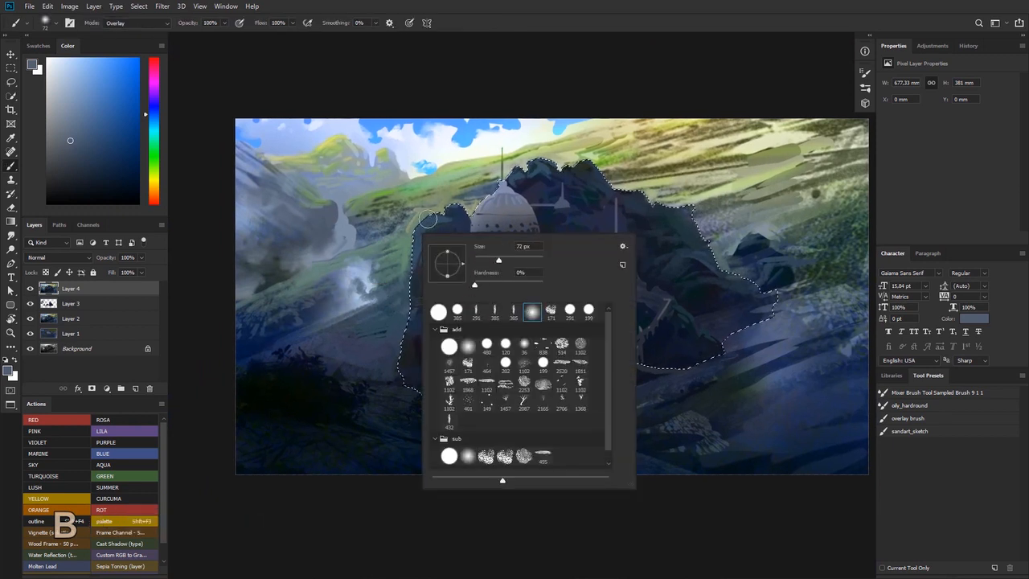
{"action": "left_click", "coordinate": [446, 165]}
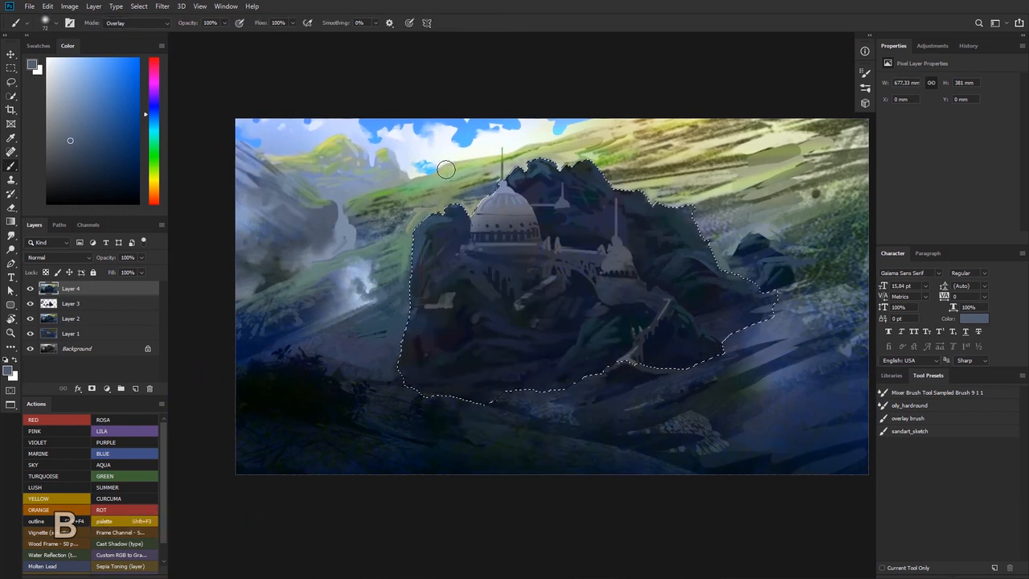
{"action": "left_click", "coordinate": [537, 153], "text": "alt"}
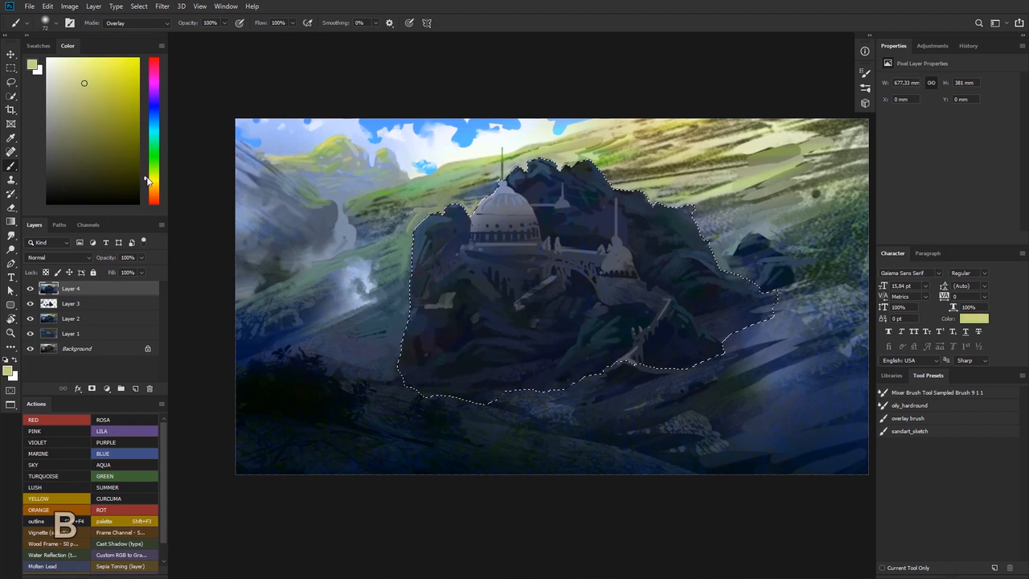
{"action": "left_click_drag", "start_coordinate": [147, 180], "coordinate": [145, 185]}
{"action": "left_click_drag", "start_coordinate": [103, 76], "coordinate": [95, 56]}
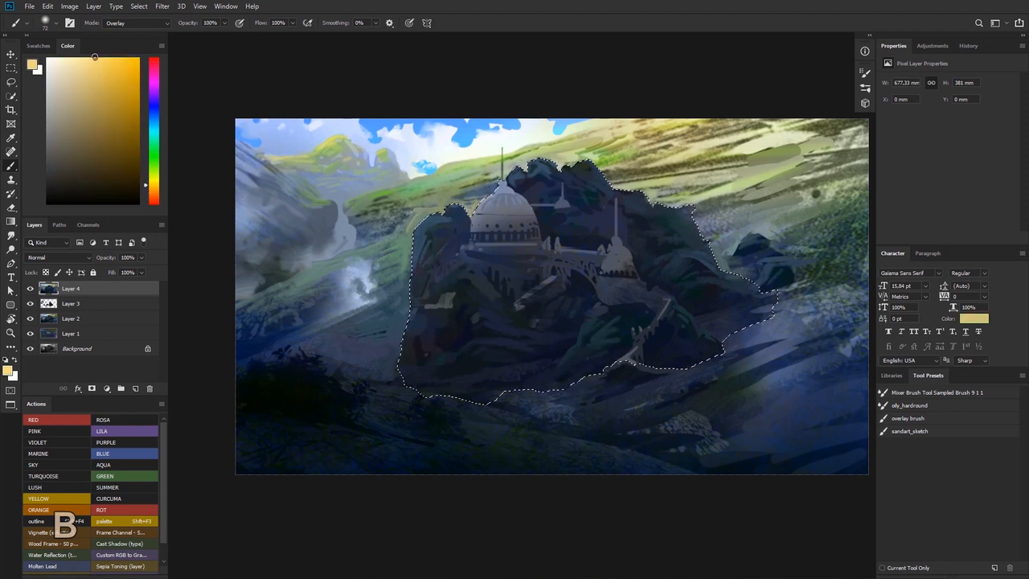
{"action": "left_click", "coordinate": [145, 191]}
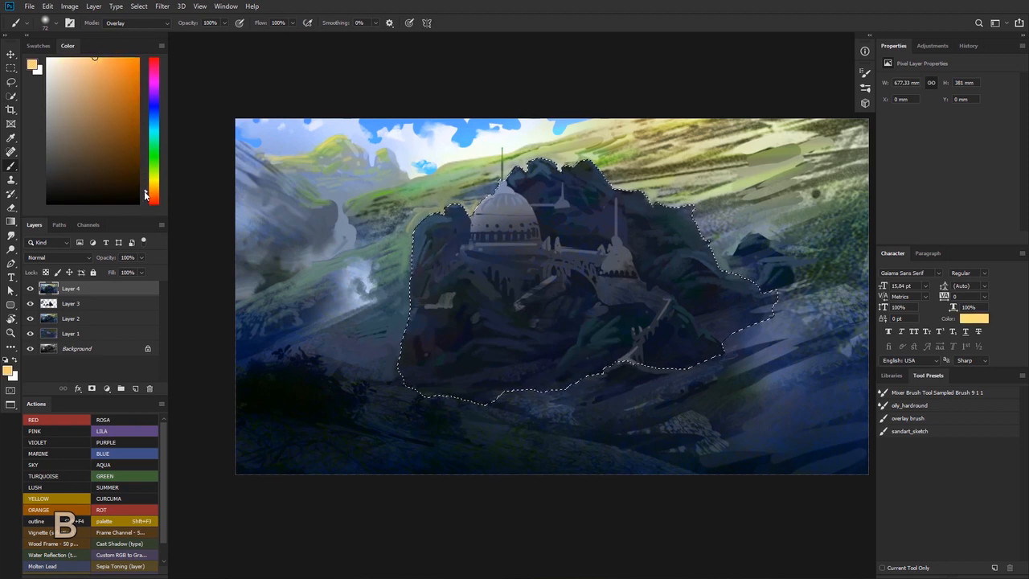
{"action": "left_click_drag", "start_coordinate": [407, 215], "coordinate": [439, 225]}
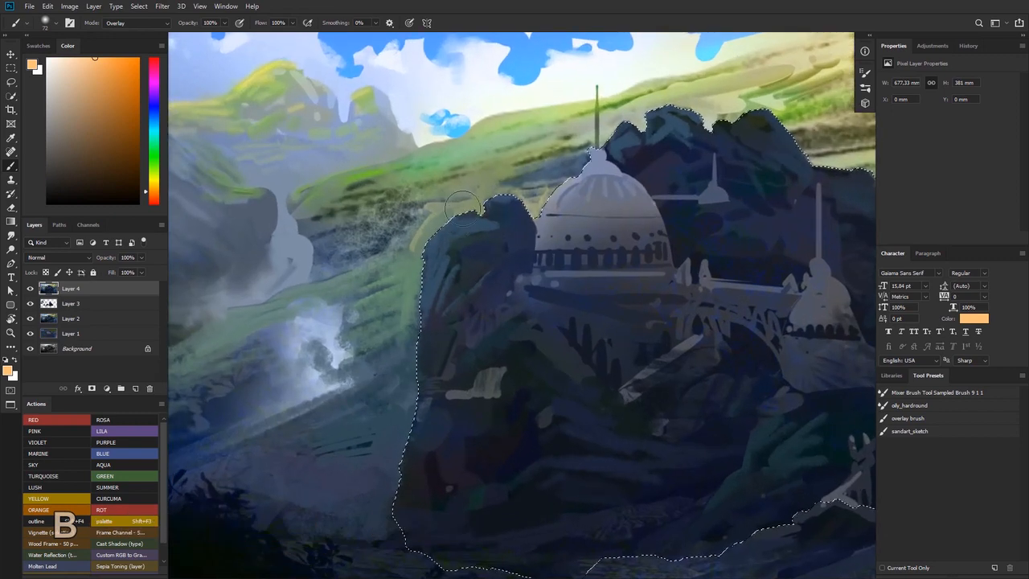
{"action": "key", "text": "ctrl+0"}
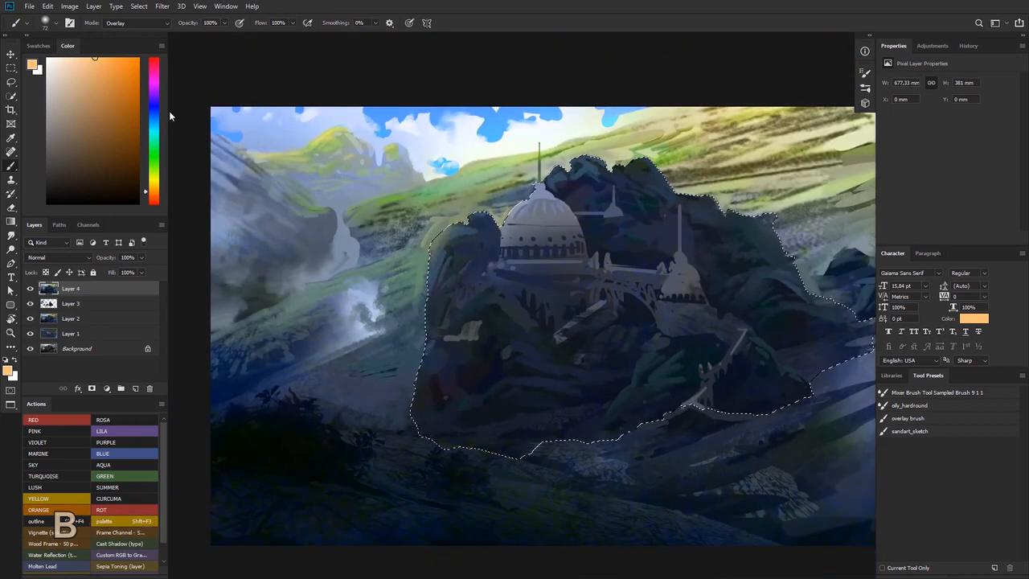
Brush bright yellow Overlay light onto the upper edge of the selected rock's outcrop beside the large dome at 72 px
{"action": "left_click", "coordinate": [148, 175]}
{"action": "left_click", "coordinate": [116, 71]}
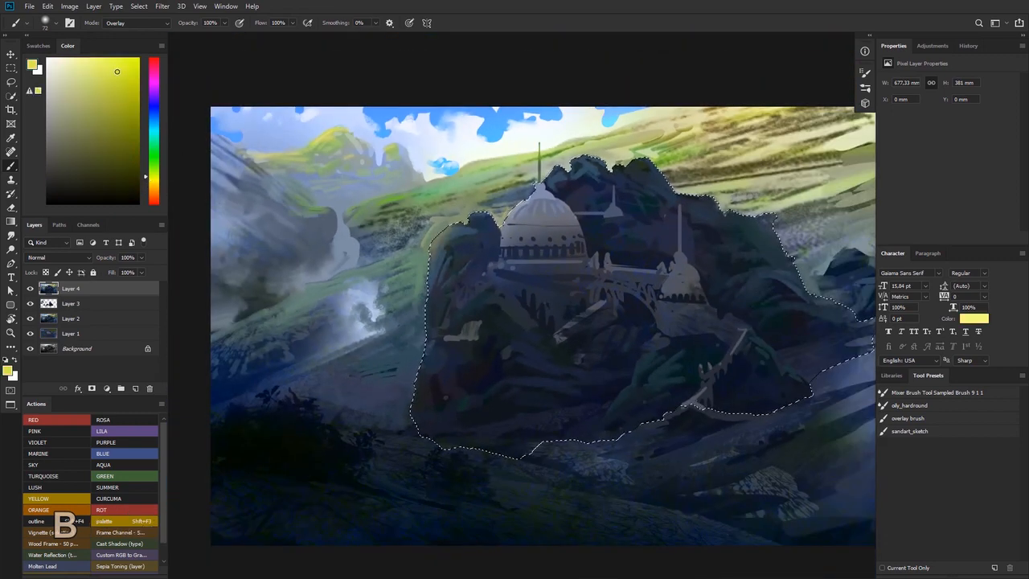
{"action": "left_click", "coordinate": [114, 71]}
{"action": "mouse_move", "coordinate": [461, 232]}
{"action": "left_mouse_down"}
{"action": "mouse_move", "coordinate": [427, 300]}
{"action": "mouse_move", "coordinate": [378, 297]}
{"action": "mouse_move", "coordinate": [430, 293]}
{"action": "left_mouse_up"}
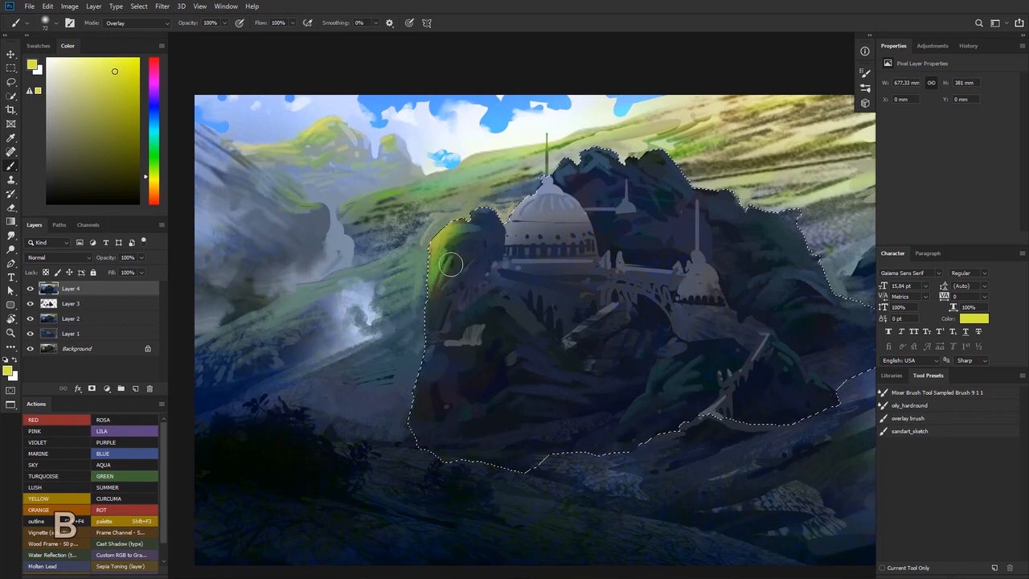
{"action": "mouse_move", "coordinate": [459, 230]}
{"action": "left_mouse_down"}
{"action": "mouse_move", "coordinate": [395, 260]}
{"action": "mouse_move", "coordinate": [444, 227]}
{"action": "left_mouse_up"}
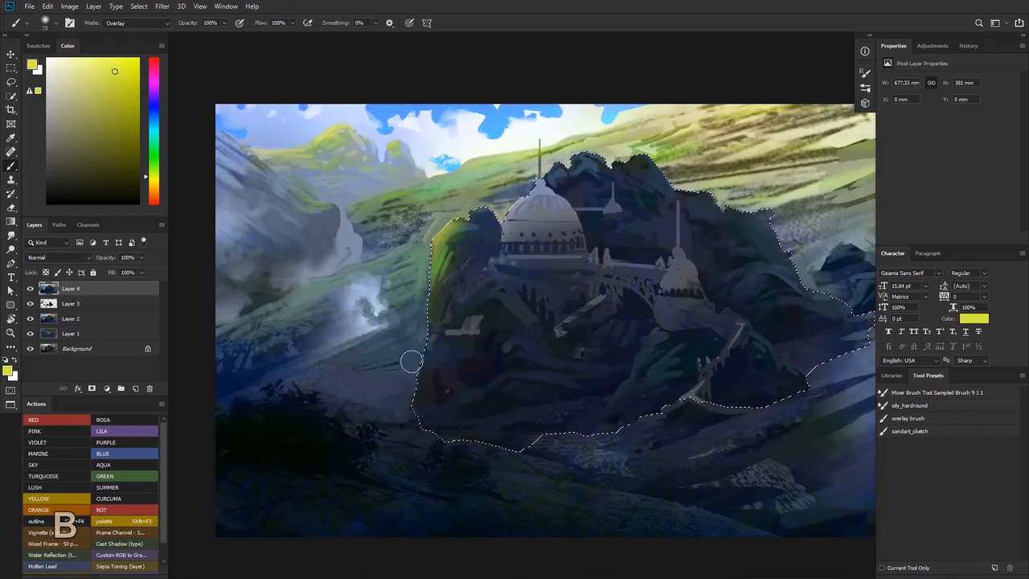
Light the rock tops behind the dome with yellow, and extend golden yellow light down the outcrop beside the dome
{"action": "left_click_drag", "start_coordinate": [602, 179], "coordinate": [551, 188]}
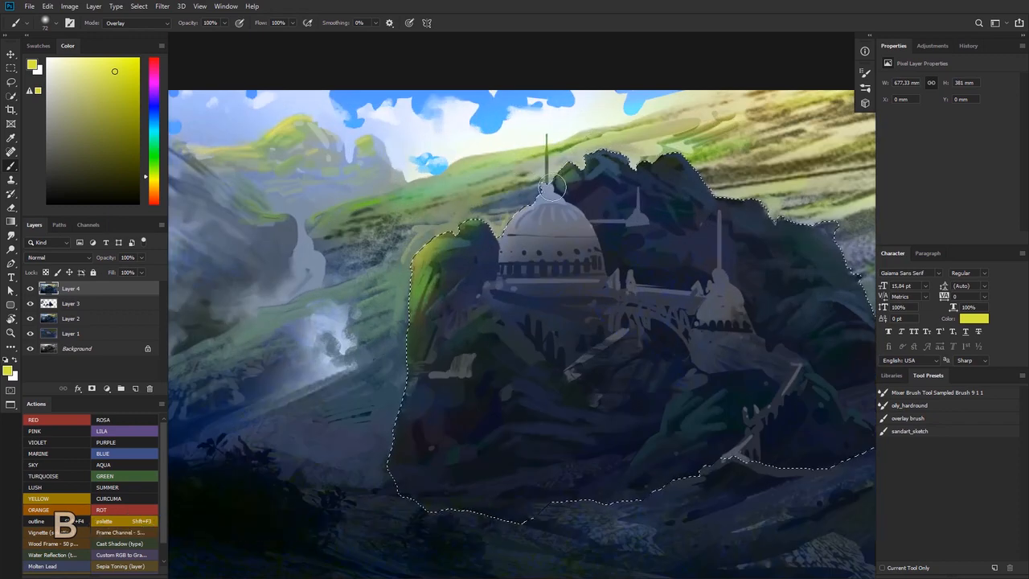
{"action": "left_click_drag", "start_coordinate": [596, 181], "coordinate": [505, 103]}
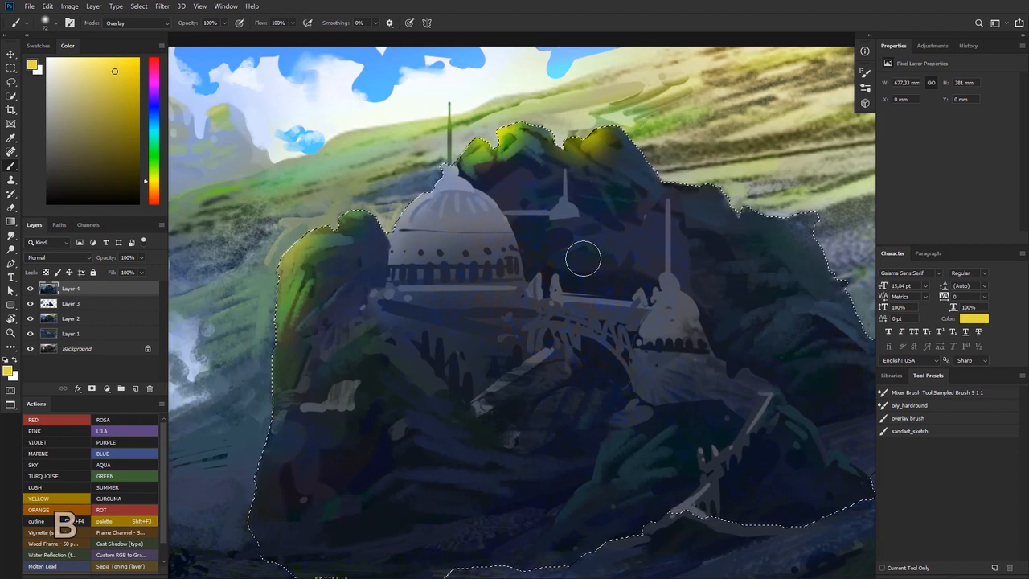
{"action": "mouse_move", "coordinate": [594, 242]}
{"action": "left_mouse_down"}
{"action": "mouse_move", "coordinate": [568, 257]}
{"action": "mouse_move", "coordinate": [578, 258]}
{"action": "left_mouse_up"}
{"action": "left_click_drag", "start_coordinate": [344, 265], "coordinate": [325, 311]}
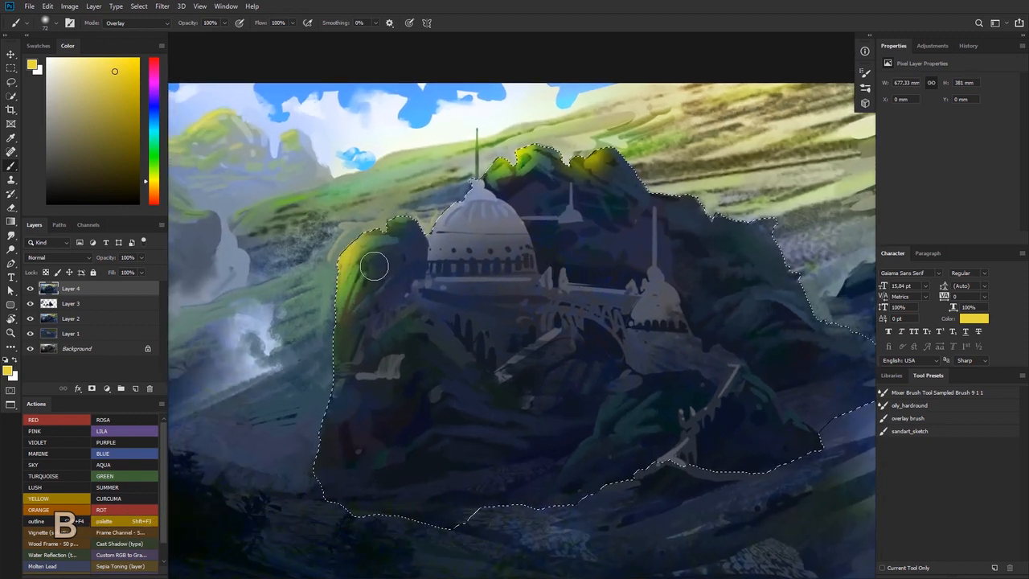
{"action": "mouse_move", "coordinate": [376, 266]}
{"action": "left_mouse_down"}
{"action": "mouse_move", "coordinate": [323, 347]}
{"action": "mouse_move", "coordinate": [359, 315]}
{"action": "mouse_move", "coordinate": [358, 332]}
{"action": "left_mouse_up"}
{"action": "left_click_drag", "start_coordinate": [433, 293], "coordinate": [373, 350]}
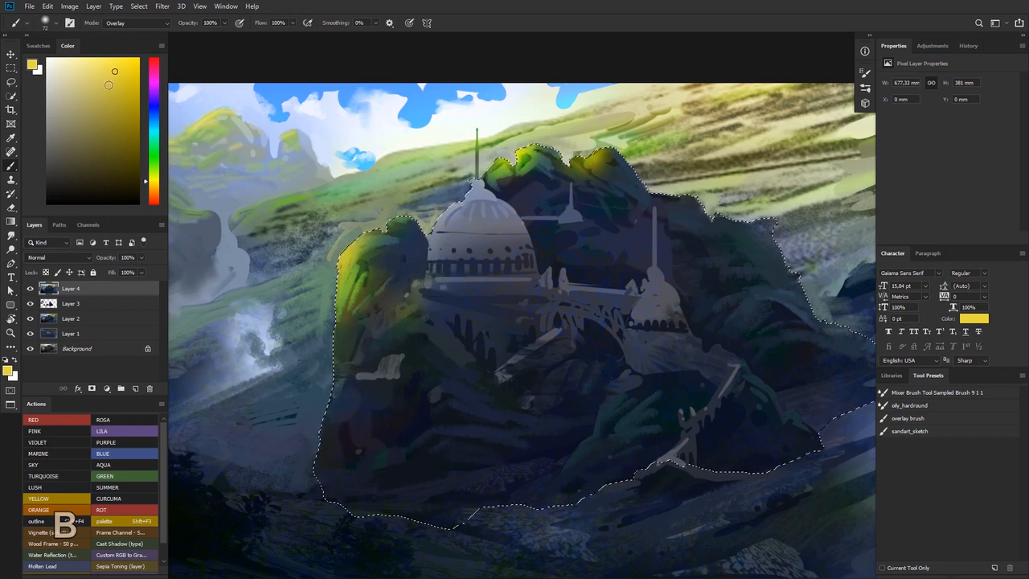
Warm the sunlit side of the large dome with light peach-orange in Overlay at 72 px and deselect the rock
{"action": "left_click", "coordinate": [148, 190]}
{"action": "left_click_drag", "start_coordinate": [105, 56], "coordinate": [110, 66]}
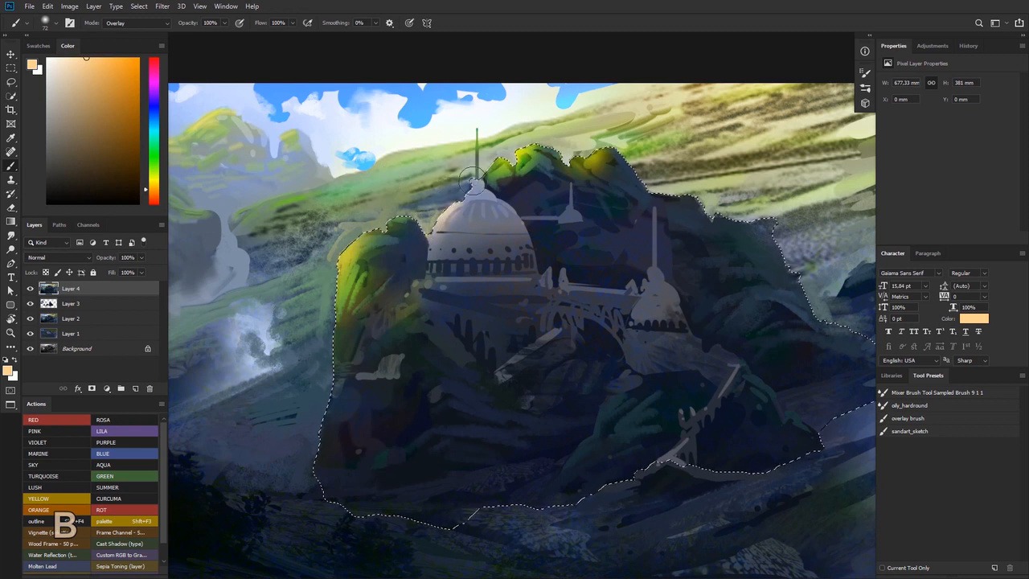
{"action": "key", "text": "ctrl+z"}
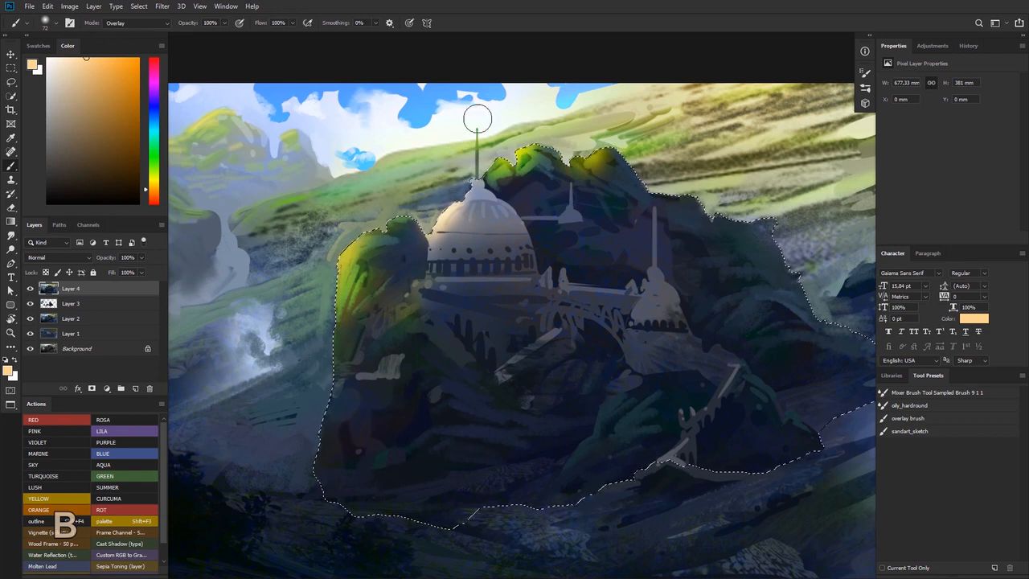
{"action": "left_click_drag", "start_coordinate": [472, 147], "coordinate": [426, 188]}
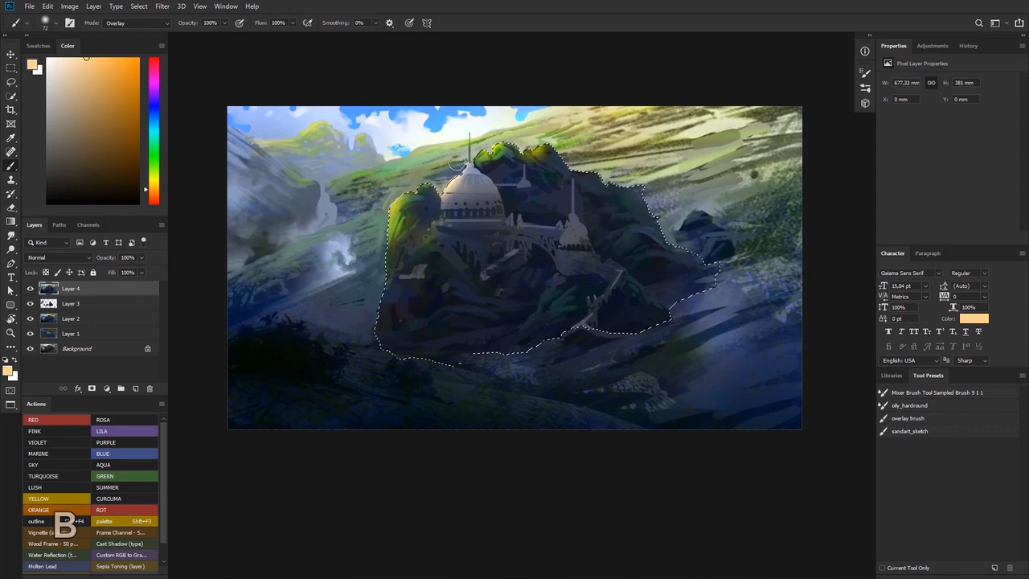
{"action": "mouse_move", "coordinate": [450, 154]}
{"action": "left_mouse_down"}
{"action": "mouse_move", "coordinate": [394, 167]}
{"action": "mouse_move", "coordinate": [424, 184]}
{"action": "mouse_move", "coordinate": [453, 130]}
{"action": "mouse_move", "coordinate": [456, 147]}
{"action": "mouse_move", "coordinate": [419, 155]}
{"action": "mouse_move", "coordinate": [455, 163]}
{"action": "mouse_move", "coordinate": [441, 153]}
{"action": "left_mouse_up"}
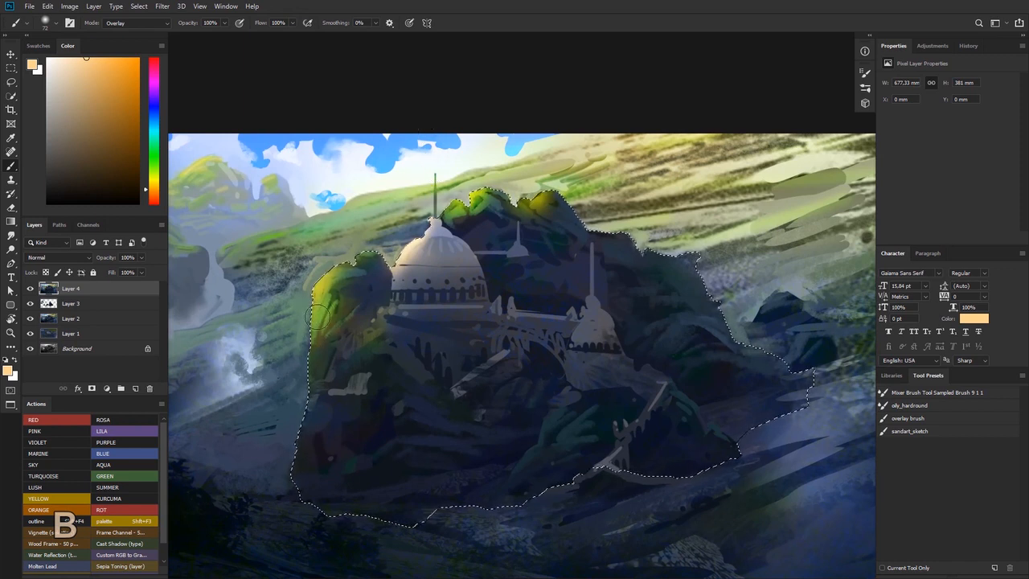
{"action": "mouse_move", "coordinate": [318, 317]}
{"action": "left_mouse_down"}
{"action": "mouse_move", "coordinate": [309, 341]}
{"action": "mouse_move", "coordinate": [327, 292]}
{"action": "left_mouse_up"}
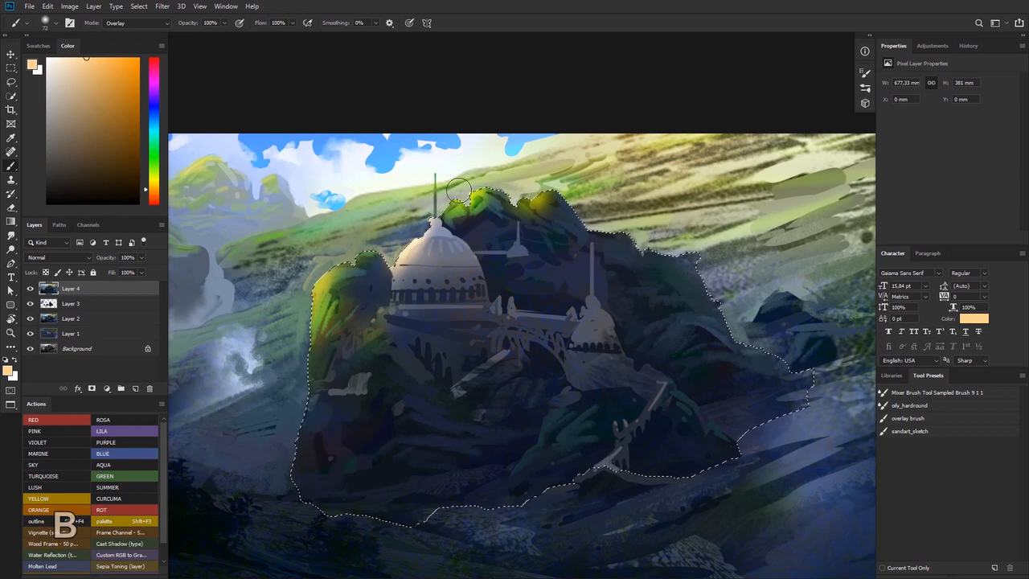
{"action": "left_click_drag", "start_coordinate": [440, 228], "coordinate": [455, 230]}
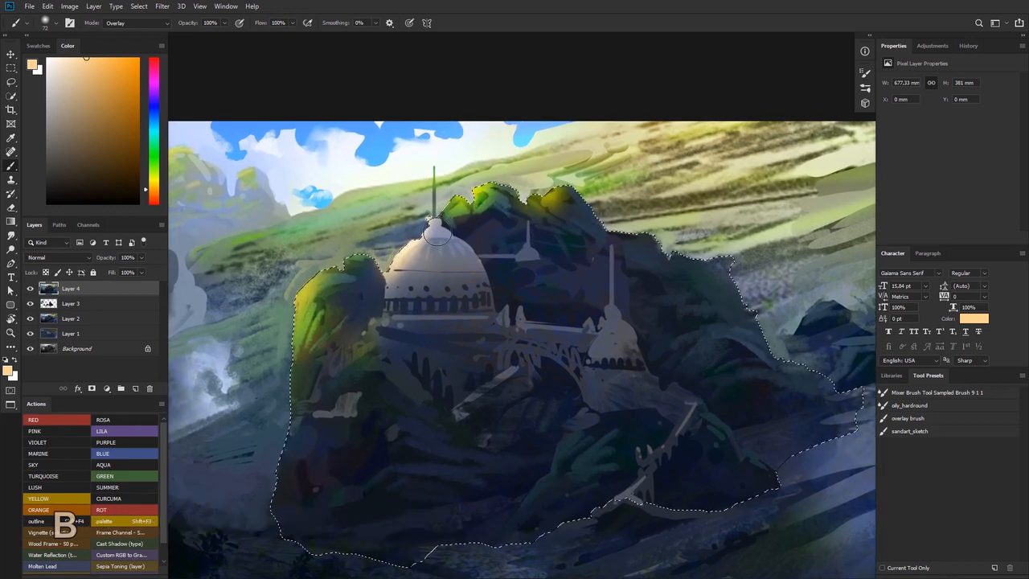
{"action": "key", "text": "ctrl+d"}
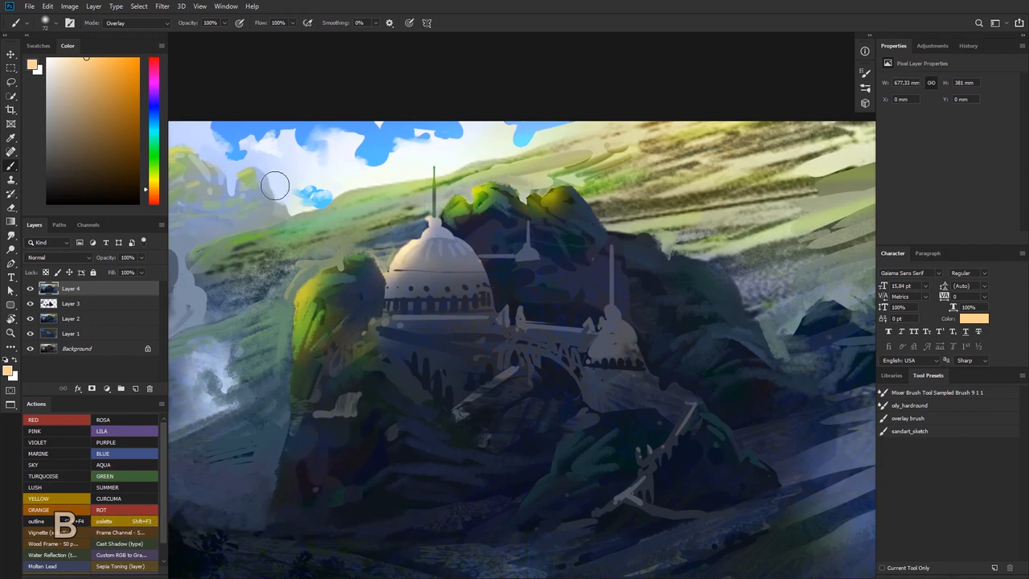
Light the large dome's spire with straight golden-yellow Overlay strokes at 12 px, using a colour sampled from the lit outcrop
{"action": "left_click_drag", "start_coordinate": [259, 177], "coordinate": [318, 205]}
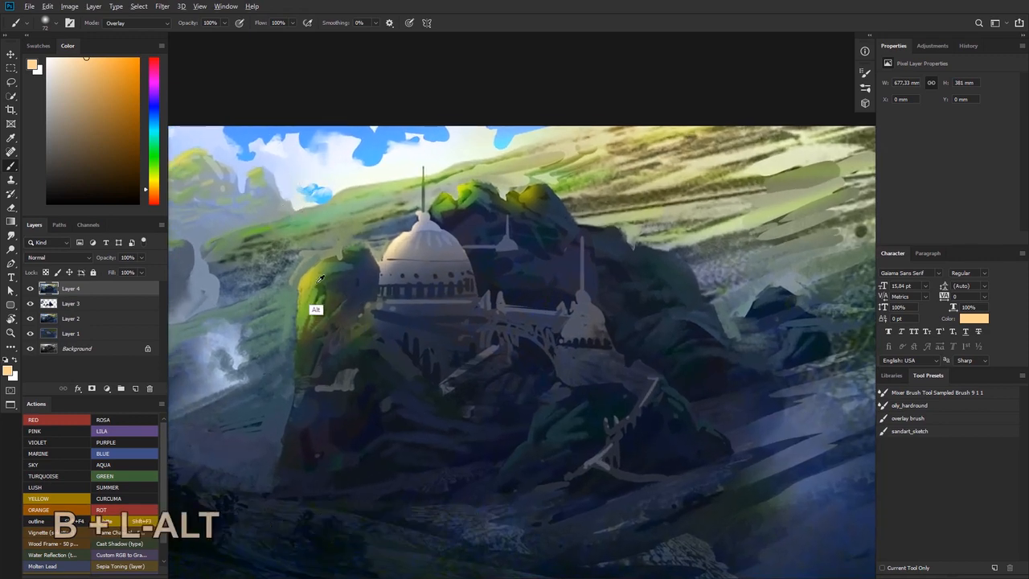
{"action": "left_click", "coordinate": [308, 279], "text": "alt"}
{"action": "left_click", "coordinate": [149, 183]}
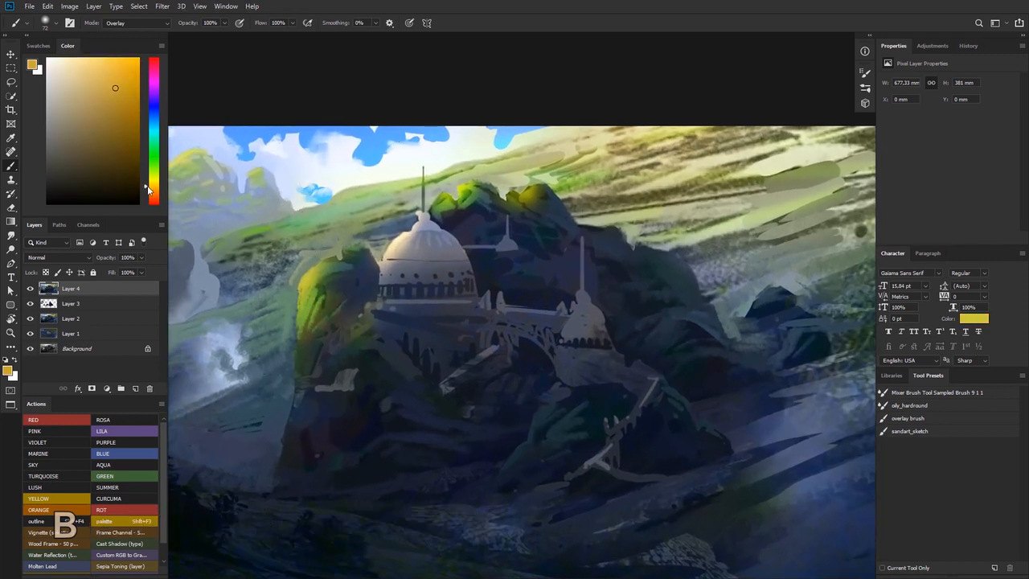
{"action": "left_click_drag", "start_coordinate": [422, 174], "coordinate": [450, 198]}
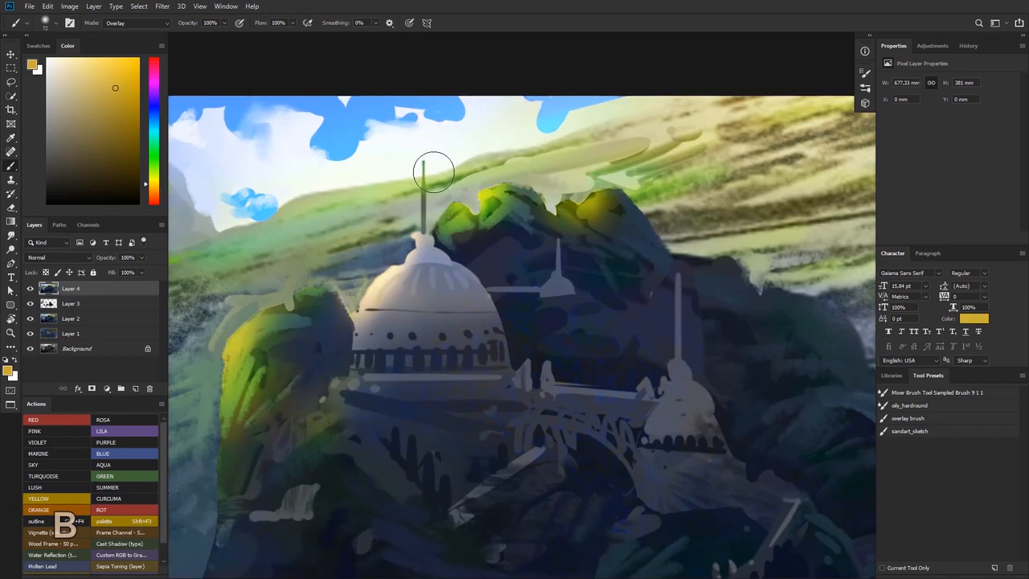
{"action": "right_click", "coordinate": [430, 167]}
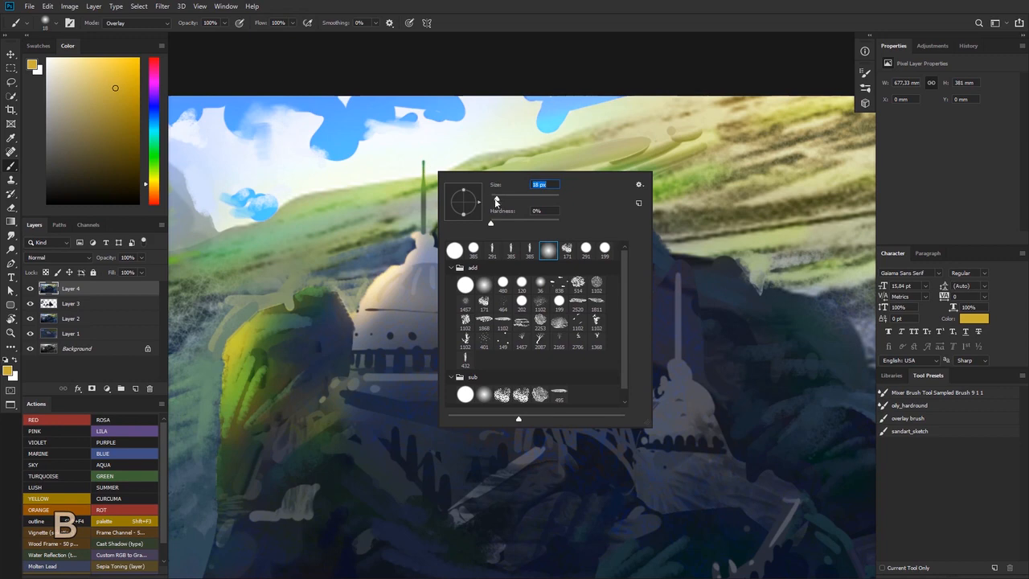
{"action": "left_click", "coordinate": [424, 167]}
{"action": "left_click_drag", "start_coordinate": [424, 163], "coordinate": [423, 210]}
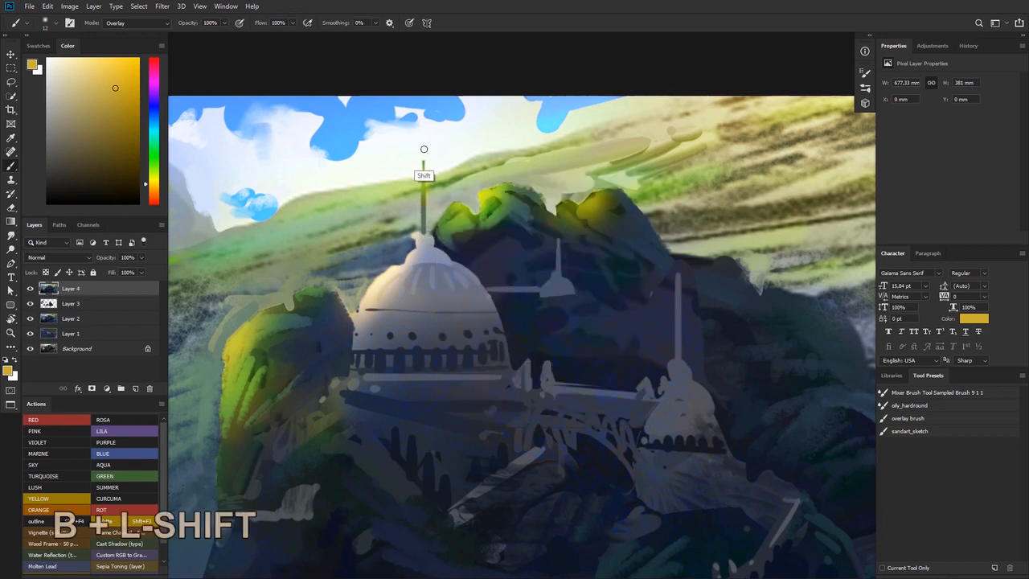
{"action": "left_click_drag", "start_coordinate": [423, 151], "coordinate": [423, 236]}
{"action": "left_click_drag", "start_coordinate": [425, 153], "coordinate": [423, 251]}
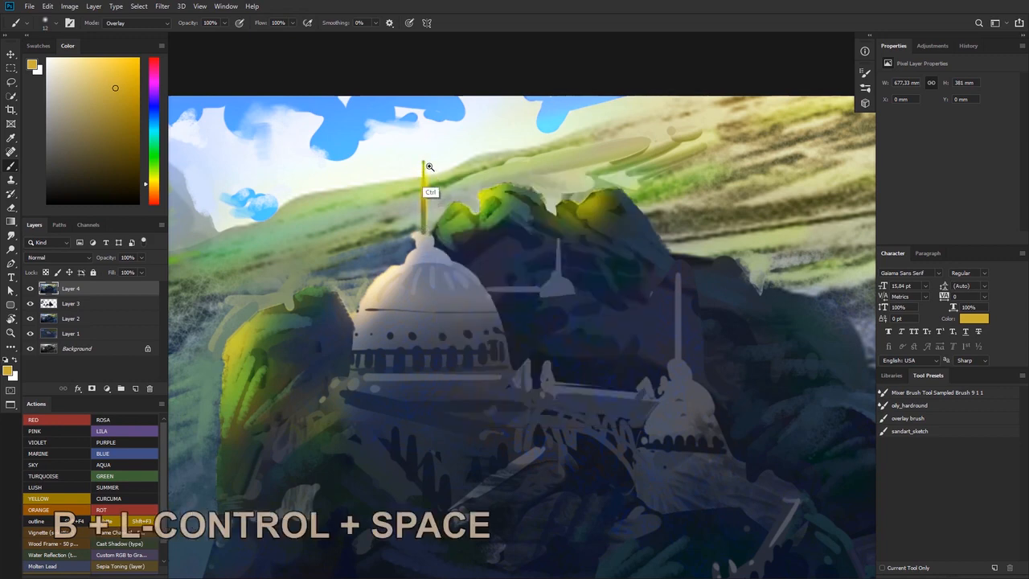
{"action": "left_click_drag", "start_coordinate": [426, 178], "coordinate": [428, 218]}
{"action": "key", "text": "ctrl+z"}
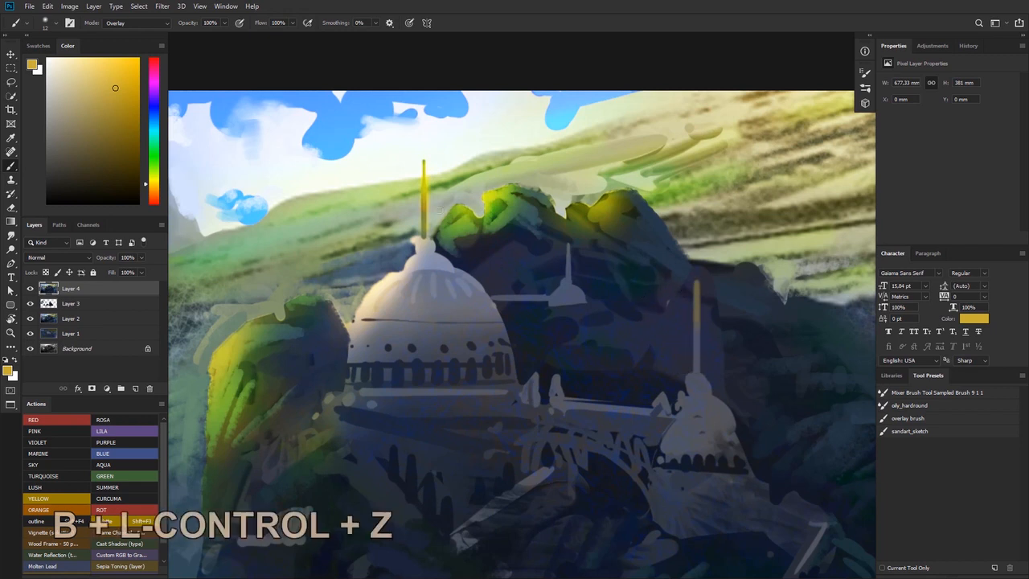
Colour the smaller dome's tall spire with a straight light-orange Overlay stroke at 12 px
{"action": "left_click_drag", "start_coordinate": [108, 64], "coordinate": [105, 59]}
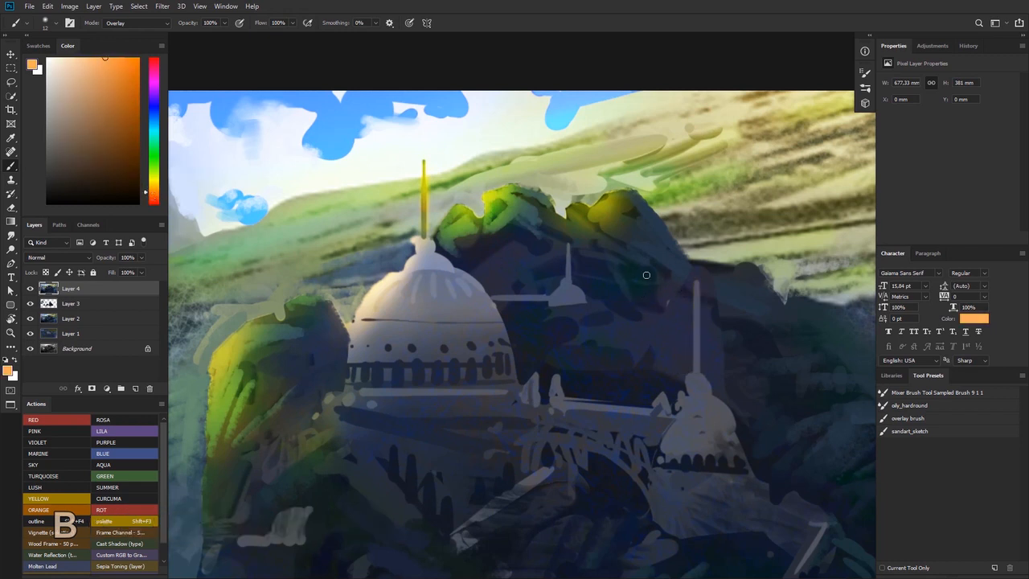
{"action": "left_click", "coordinate": [698, 281]}
{"action": "left_click", "coordinate": [697, 370], "text": "shift"}
{"action": "key", "text": "ctrl+z"}
{"action": "left_click", "coordinate": [696, 369], "text": "shift"}
{"action": "mouse_move", "coordinate": [696, 281]}
{"action": "left_mouse_down"}
{"action": "mouse_move", "coordinate": [696, 384]}
{"action": "mouse_move", "coordinate": [633, 281]}
{"action": "mouse_move", "coordinate": [653, 275]}
{"action": "mouse_move", "coordinate": [543, 262]}
{"action": "left_mouse_up"}
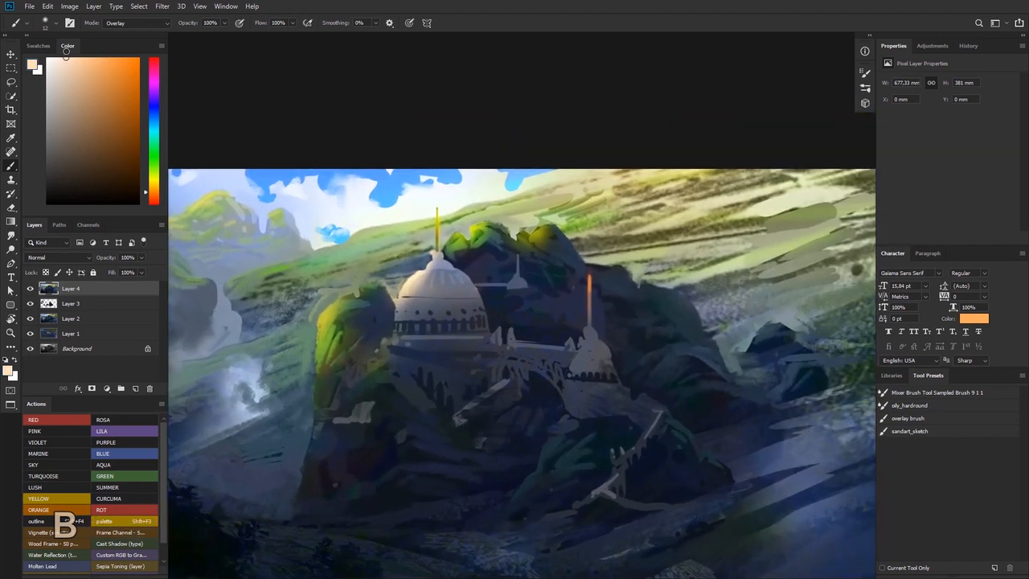
Highlight the smaller dome's spire with straight pale cream Overlay strokes at 12 px
{"action": "left_click", "coordinate": [148, 187]}
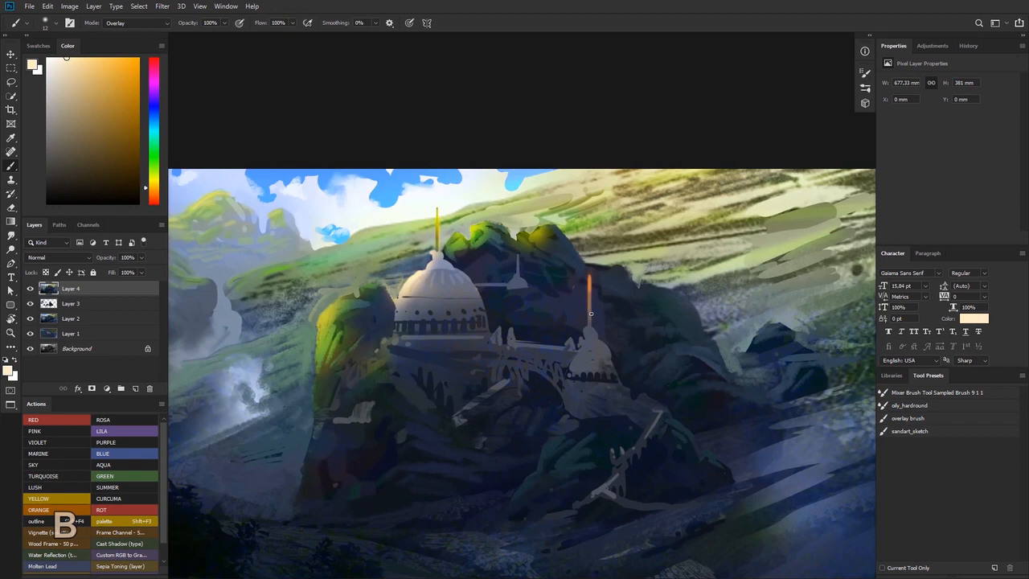
{"action": "left_click", "coordinate": [589, 276], "text": "shift"}
{"action": "left_click", "coordinate": [589, 291], "text": "shift"}
{"action": "mouse_move", "coordinate": [485, 203]}
{"action": "left_mouse_down"}
{"action": "mouse_move", "coordinate": [450, 208]}
{"action": "mouse_move", "coordinate": [502, 208]}
{"action": "left_mouse_up"}
Brighten the large dome's spire with a straight pale cream Overlay stroke at 12 px
{"action": "left_click", "coordinate": [425, 262]}
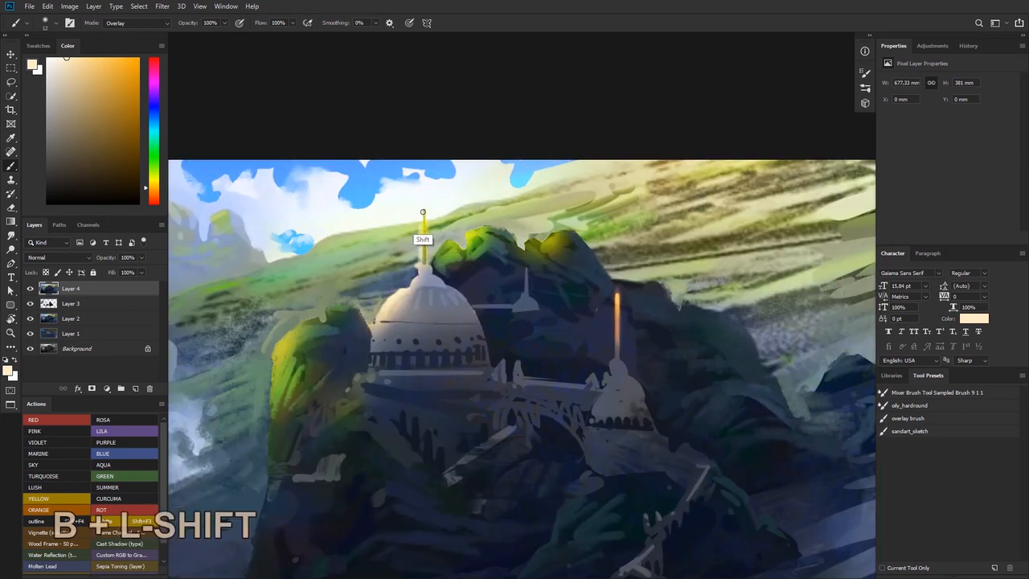
{"action": "left_click", "coordinate": [424, 210], "text": "shift"}
{"action": "key", "text": "ctrl+alt+z"}
{"action": "left_click", "coordinate": [425, 264], "text": "shift"}
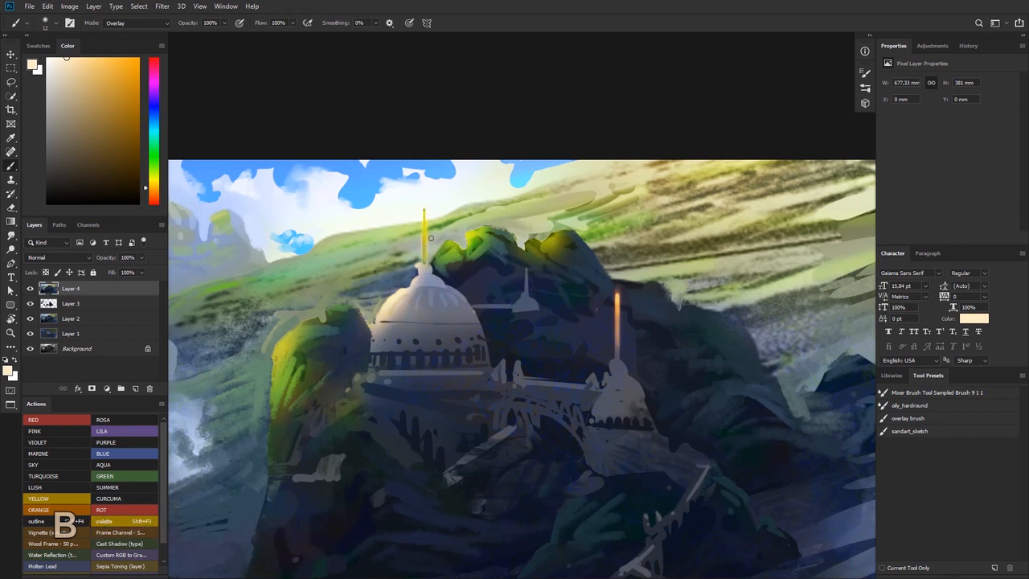
Refine the large dome's spire with Mixer Brush strokes at 9 px, using a cream colour sampled from the dome's lit side
{"action": "right_click", "coordinate": [394, 299], "text": "alt"}
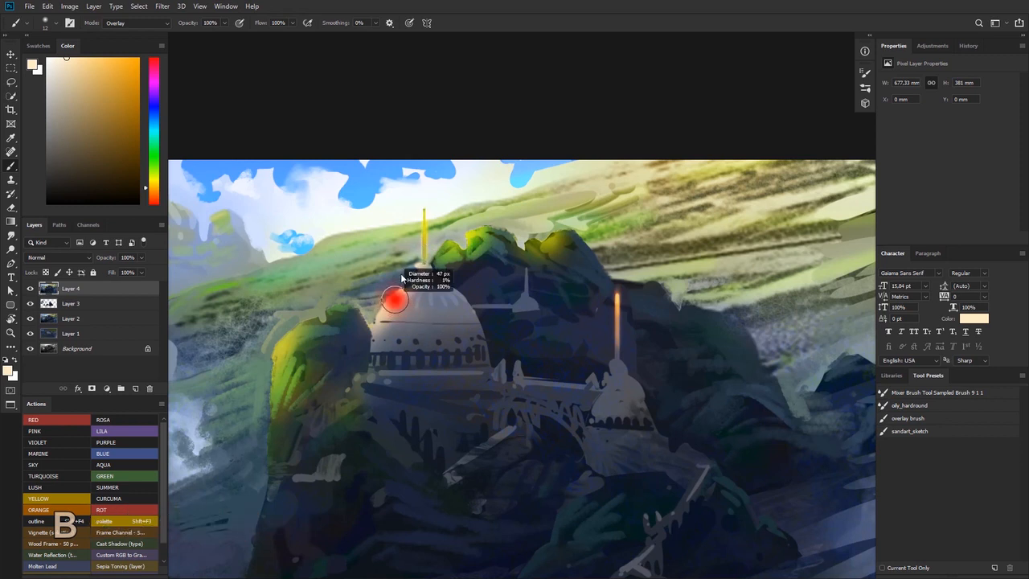
{"action": "right_click", "coordinate": [412, 299]}
{"action": "left_click", "coordinate": [442, 346]}
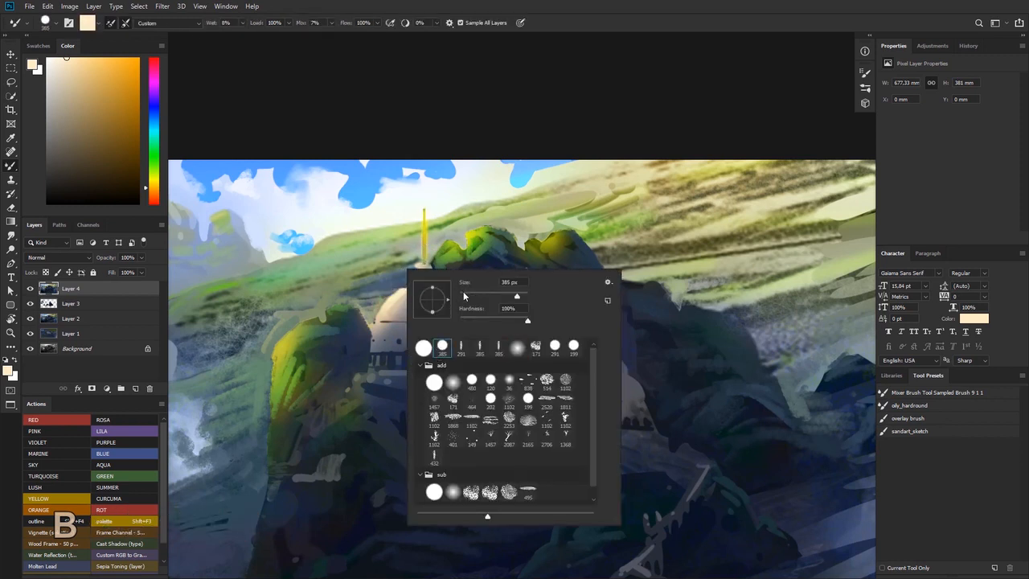
{"action": "left_click", "coordinate": [395, 297], "text": "alt"}
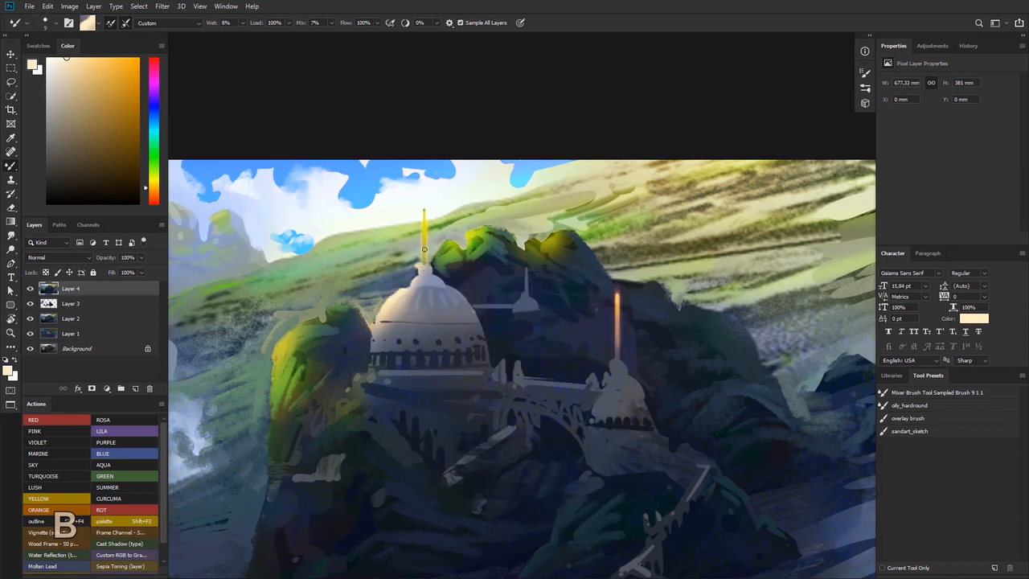
{"action": "left_click_drag", "start_coordinate": [423, 264], "coordinate": [423, 218]}
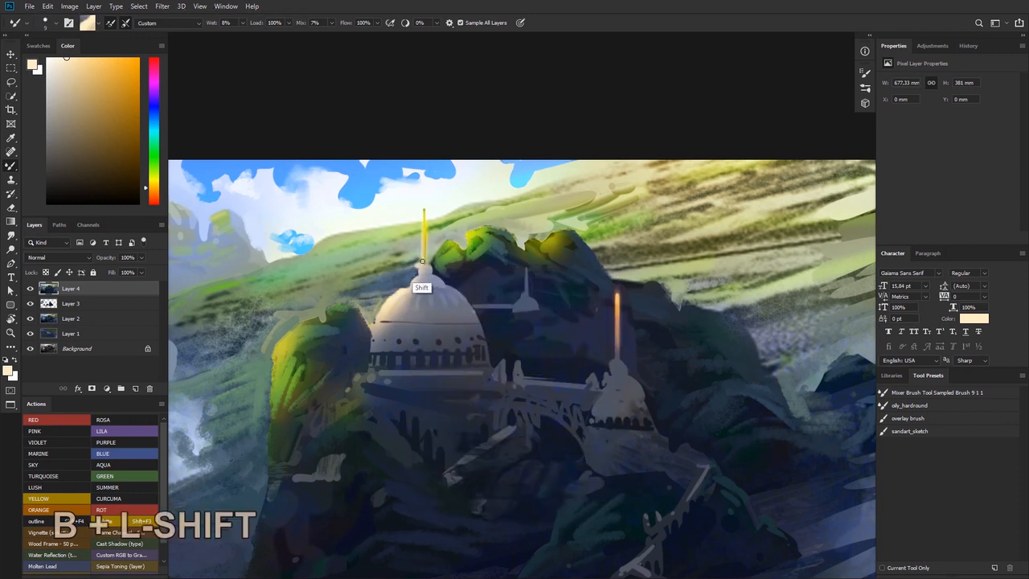
{"action": "key", "text": "ctrl+z"}
{"action": "mouse_move", "coordinate": [409, 254]}
{"action": "left_mouse_down"}
{"action": "mouse_move", "coordinate": [474, 256]}
{"action": "mouse_move", "coordinate": [439, 178]}
{"action": "mouse_move", "coordinate": [437, 275]}
{"action": "left_mouse_up"}
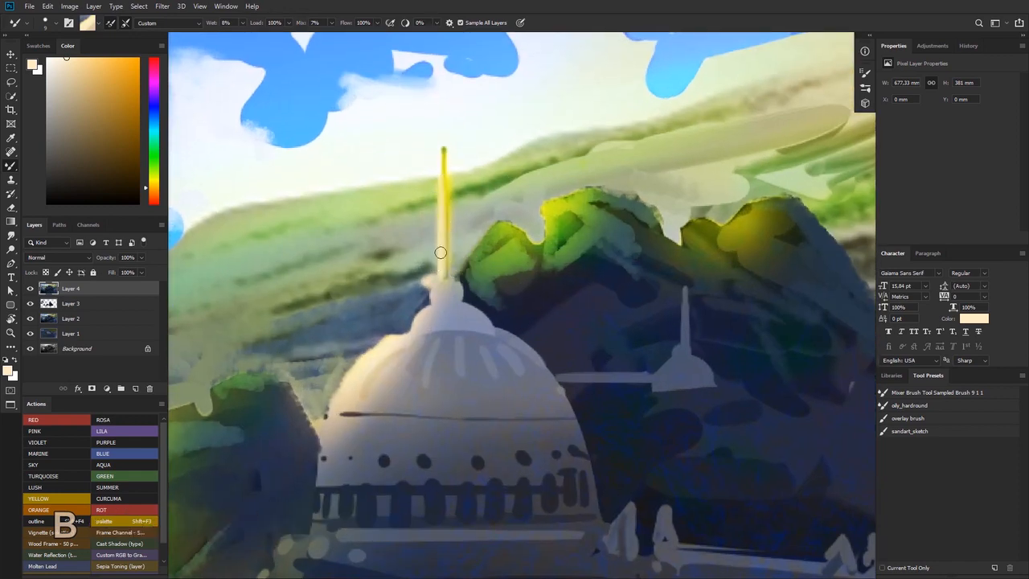
{"action": "mouse_move", "coordinate": [531, 275]}
{"action": "left_mouse_down"}
{"action": "mouse_move", "coordinate": [487, 296]}
{"action": "mouse_move", "coordinate": [508, 295]}
{"action": "left_mouse_up"}
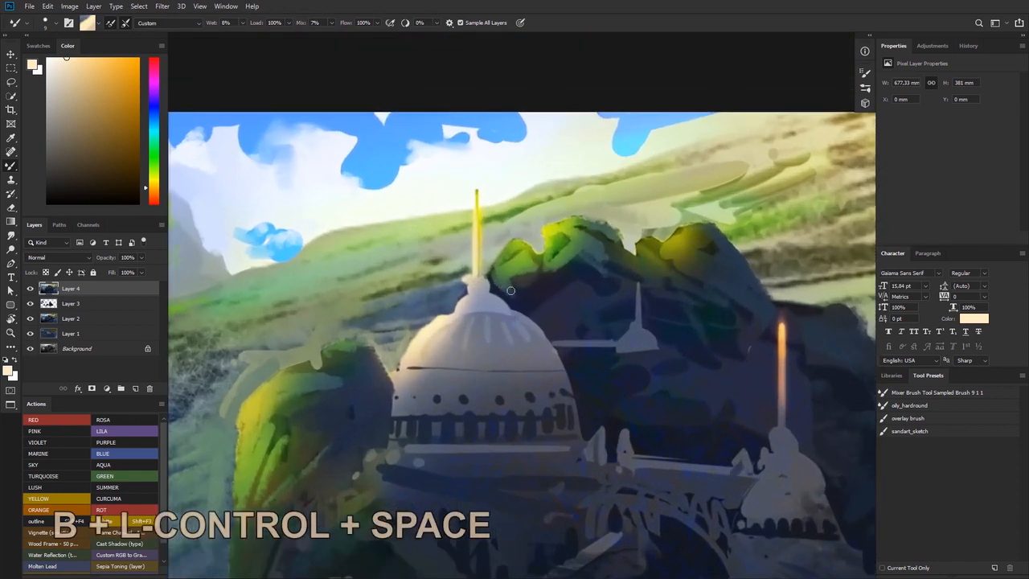
Clean up the edge of the large dome's spire with a straight Mixer Brush stroke in a pale sky colour sampled beside it
{"action": "left_click", "coordinate": [497, 381], "text": "alt"}
{"action": "mouse_move", "coordinate": [477, 258]}
{"action": "left_mouse_down"}
{"action": "mouse_move", "coordinate": [484, 228]}
{"action": "mouse_move", "coordinate": [478, 270]}
{"action": "mouse_move", "coordinate": [479, 189]}
{"action": "mouse_move", "coordinate": [476, 274]}
{"action": "left_mouse_up"}
{"action": "key", "text": "ctrl+z"}
{"action": "left_click", "coordinate": [473, 211], "text": "alt"}
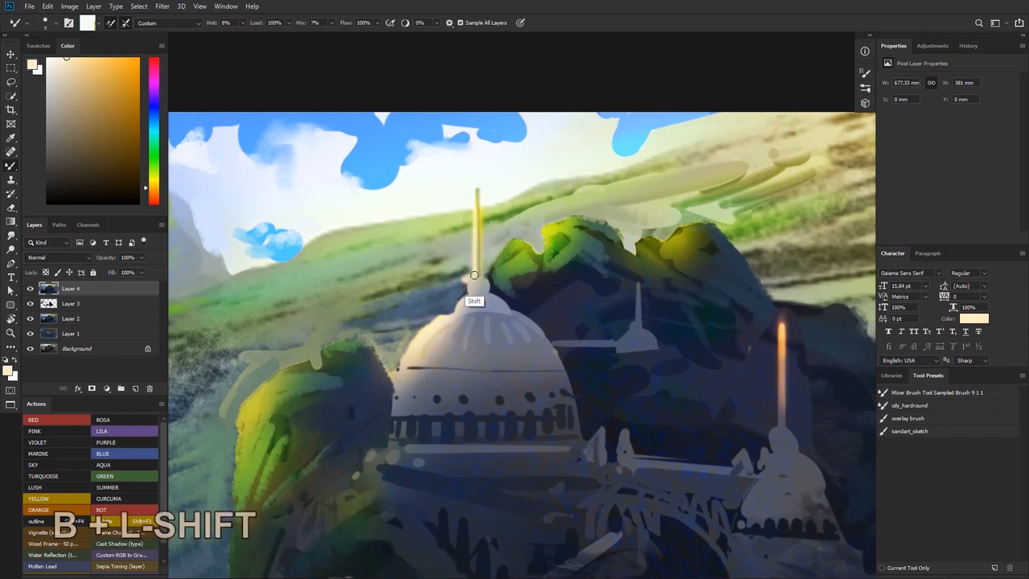
{"action": "mouse_move", "coordinate": [436, 171]}
{"action": "left_mouse_down"}
{"action": "mouse_move", "coordinate": [362, 179]}
{"action": "mouse_move", "coordinate": [405, 206]}
{"action": "left_mouse_up"}
Sharpen the smaller dome's spire with straight 9 px Mixer Brush strokes, using colours sampled from the dark rock and the spire
{"action": "left_click_drag", "start_coordinate": [560, 238], "coordinate": [417, 224]}
{"action": "left_click_drag", "start_coordinate": [487, 286], "coordinate": [548, 256]}
{"action": "left_click", "coordinate": [503, 334], "text": "alt"}
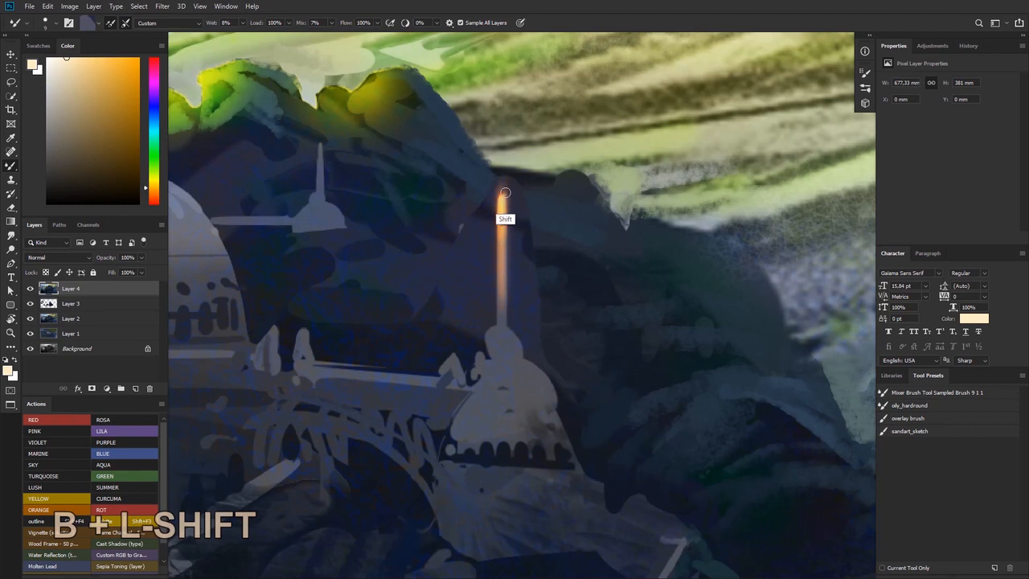
{"action": "left_click_drag", "start_coordinate": [501, 324], "coordinate": [481, 209]}
{"action": "left_click", "coordinate": [491, 224], "text": "alt"}
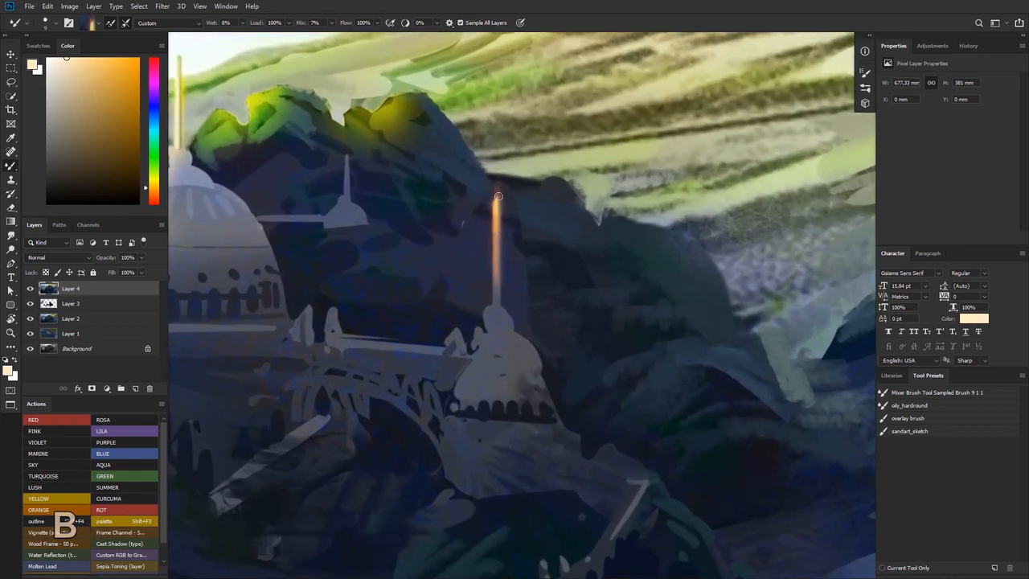
Paint dark strokes on the rock below the sunlit peaks behind the large dome with the Mixer Brush at 53 px
{"action": "left_click_drag", "start_coordinate": [468, 201], "coordinate": [405, 156]}
{"action": "left_click", "coordinate": [420, 157], "text": "alt"}
{"action": "right_click", "coordinate": [428, 160]}
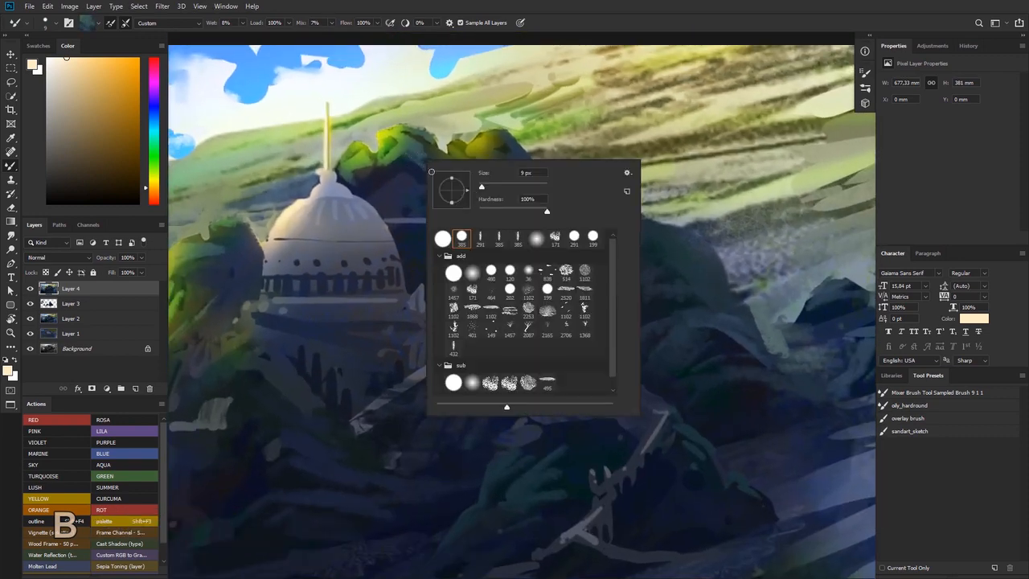
{"action": "left_click_drag", "start_coordinate": [485, 190], "coordinate": [499, 190]}
{"action": "left_click_drag", "start_coordinate": [406, 166], "coordinate": [423, 170]}
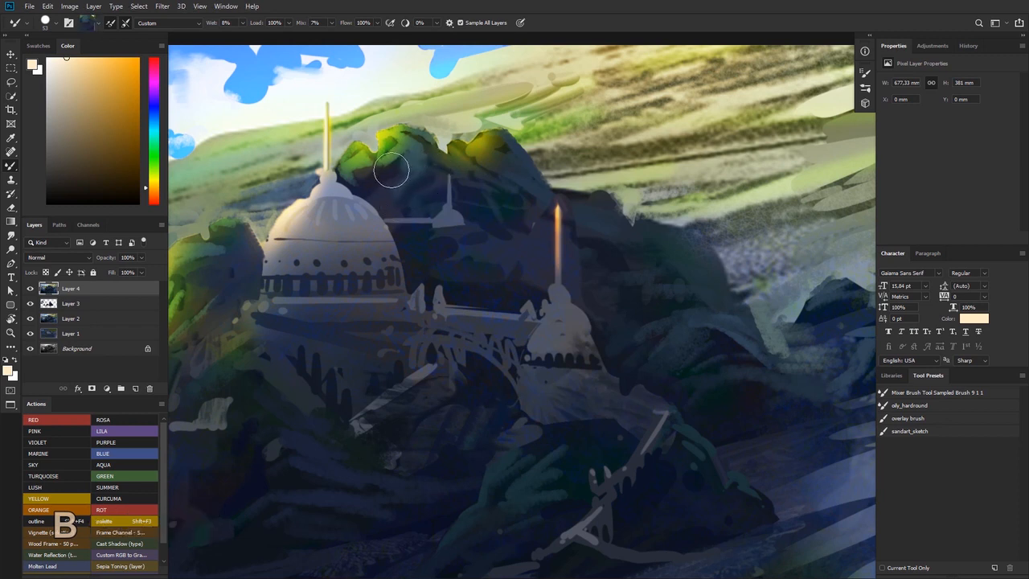
Blend the shadowed rock face behind and below the two domes with 53 px Mixer Brush strokes in sampled dark colours
{"action": "left_click", "coordinate": [513, 178], "text": "alt"}
{"action": "mouse_move", "coordinate": [487, 195]}
{"action": "left_mouse_down"}
{"action": "mouse_move", "coordinate": [522, 195]}
{"action": "mouse_move", "coordinate": [507, 271]}
{"action": "left_mouse_up"}
{"action": "left_click", "coordinate": [515, 230], "text": "alt"}
{"action": "mouse_move", "coordinate": [425, 230]}
{"action": "left_mouse_down"}
{"action": "mouse_move", "coordinate": [384, 271]}
{"action": "mouse_move", "coordinate": [448, 219]}
{"action": "left_mouse_up"}
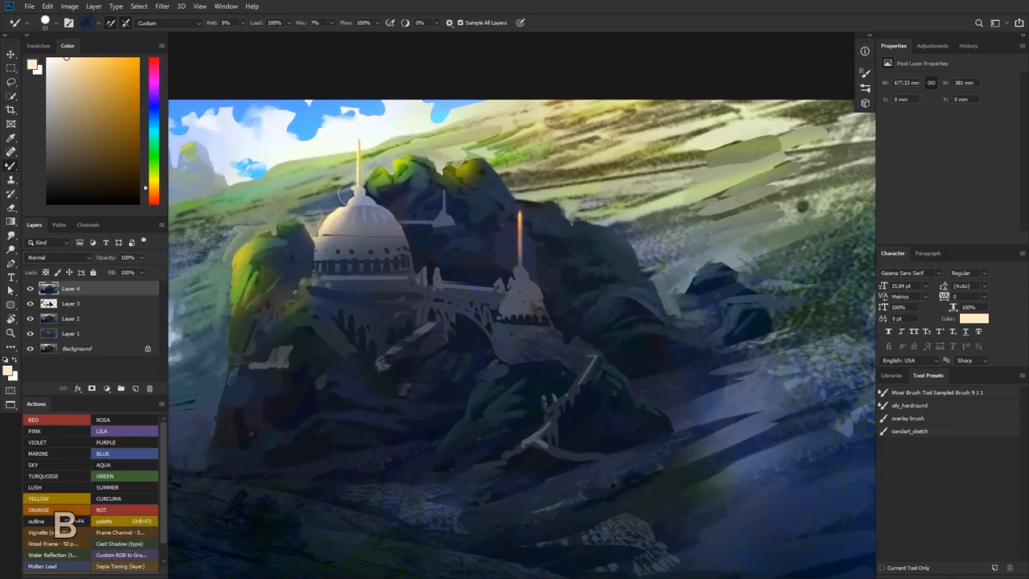
{"action": "left_click_drag", "start_coordinate": [351, 194], "coordinate": [395, 176]}
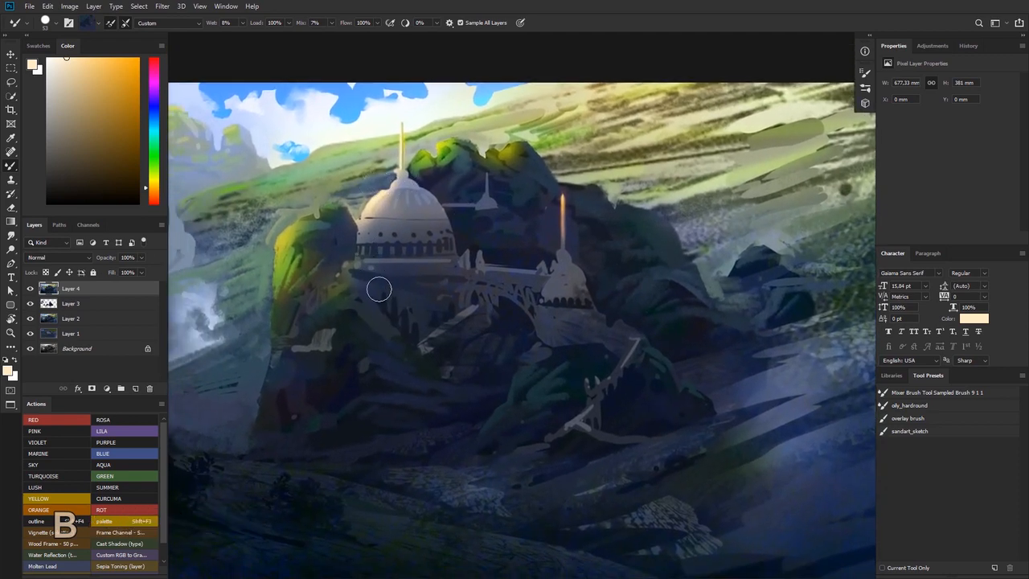
{"action": "left_click_drag", "start_coordinate": [503, 340], "coordinate": [517, 340]}
Rework the dark rock around the bridge and below the smaller dome with the Mixer Brush at 31 px, sampling nearby colours
{"action": "right_click", "coordinate": [563, 328]}
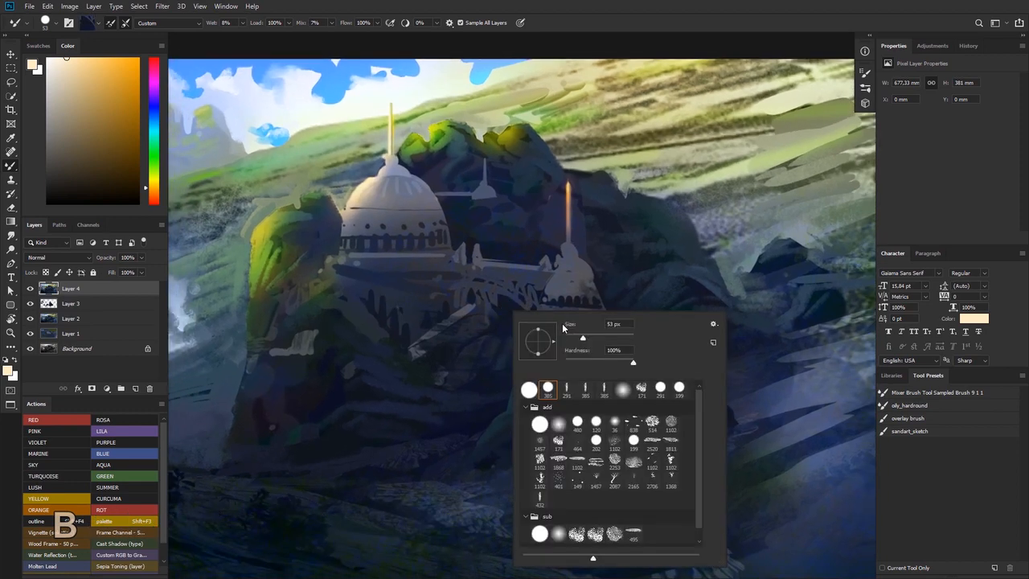
{"action": "key", "text": "Escape"}
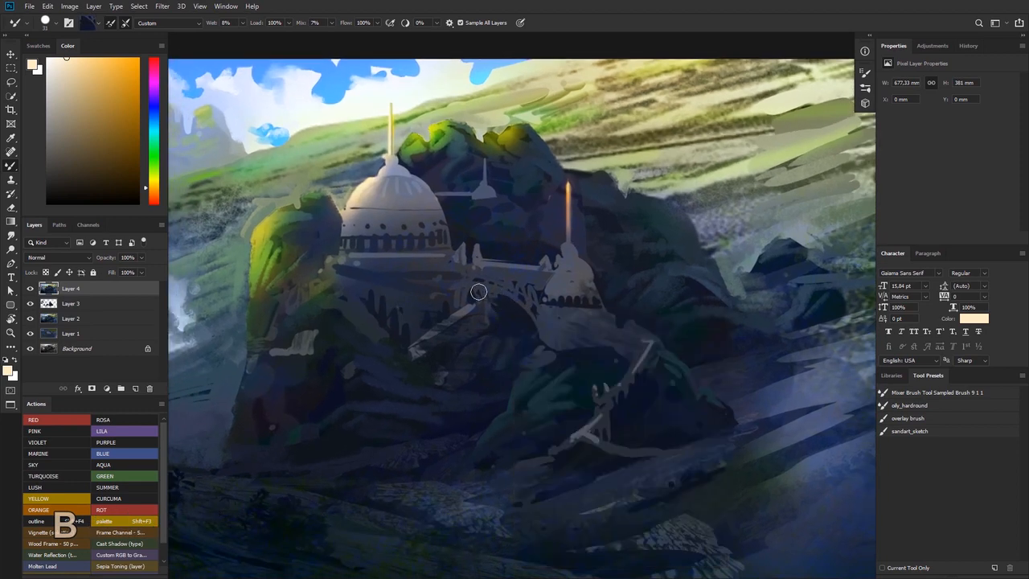
{"action": "key", "text": "alt"}
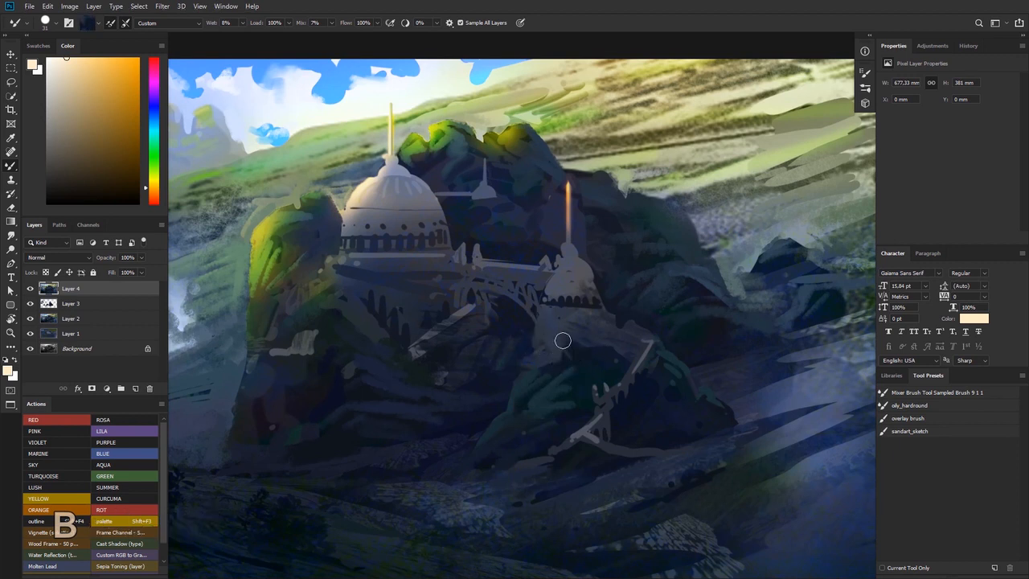
{"action": "key", "text": "alt"}
{"action": "key", "text": "alt"}
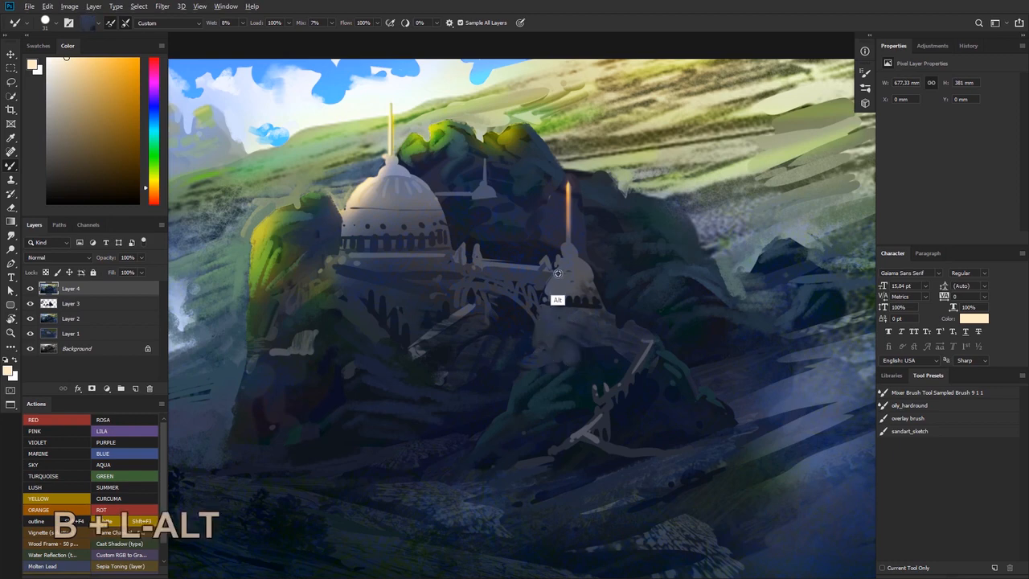
Paint a pale grey rounded boulder on the rock below the smaller dome with 31 px Mixer Brush strokes in sampled colours
{"action": "left_click", "coordinate": [556, 298], "text": "alt"}
{"action": "left_click_drag", "start_coordinate": [560, 349], "coordinate": [551, 362]}
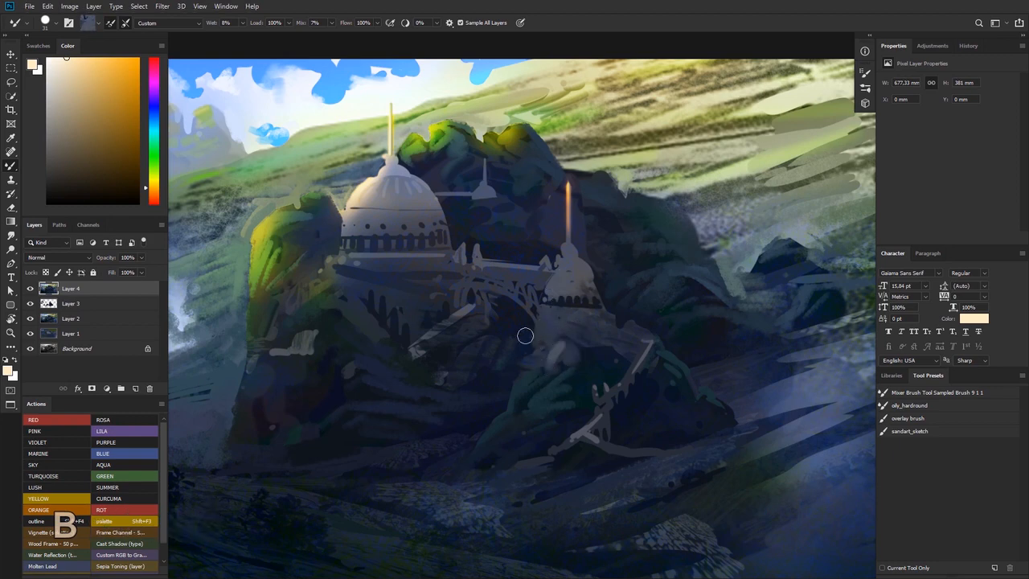
{"action": "mouse_move", "coordinate": [488, 294]}
{"action": "left_mouse_down", "text": "ctrl+space"}
{"action": "mouse_move", "coordinate": [431, 310]}
{"action": "mouse_move", "coordinate": [516, 329]}
{"action": "left_mouse_up", "text": "ctrl+space"}
{"action": "left_click", "coordinate": [610, 381], "text": "alt"}
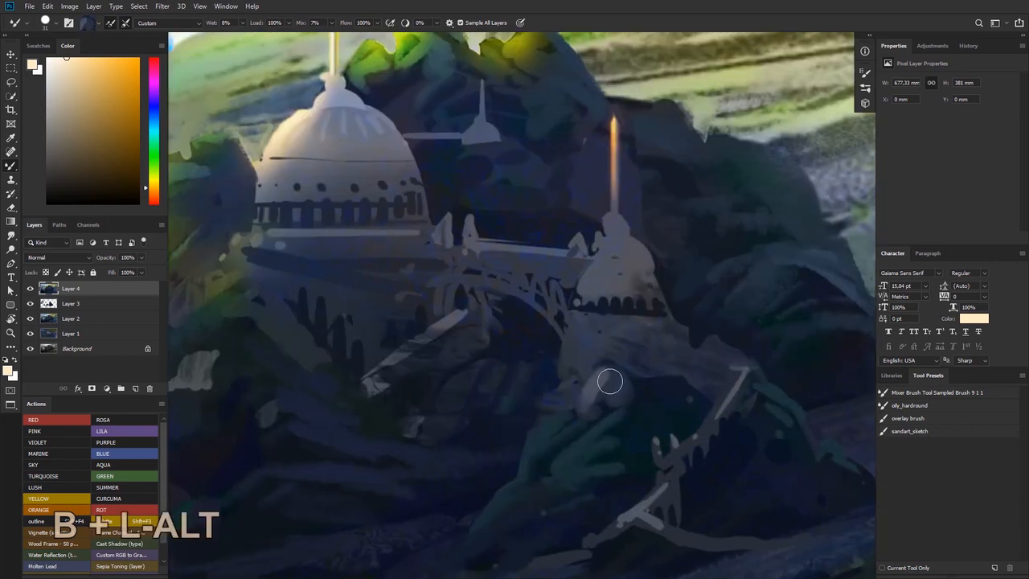
{"action": "mouse_move", "coordinate": [610, 381]}
{"action": "left_mouse_down"}
{"action": "mouse_move", "coordinate": [601, 396]}
{"action": "mouse_move", "coordinate": [614, 395]}
{"action": "left_mouse_up"}
{"action": "left_click", "coordinate": [602, 388], "text": "alt"}
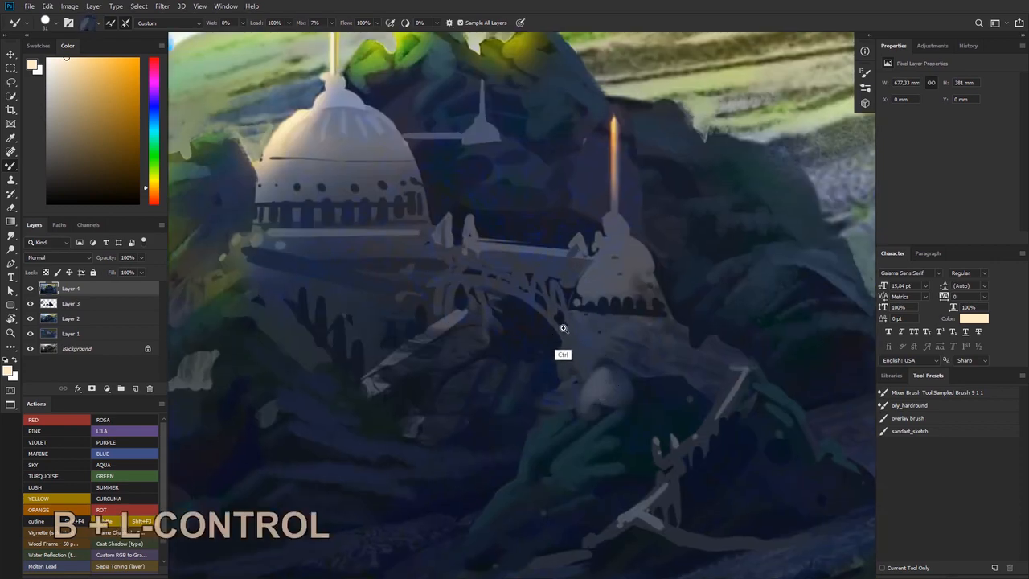
Paint blue-green slope strokes across the small dark outcrop beside the main rock with the Mixer Brush at 23 px, sampling nearby colours
{"action": "mouse_move", "coordinate": [563, 328]}
{"action": "left_mouse_down", "text": "ctrl+space"}
{"action": "mouse_move", "coordinate": [500, 367]}
{"action": "mouse_move", "coordinate": [503, 345]}
{"action": "mouse_move", "coordinate": [484, 323]}
{"action": "mouse_move", "coordinate": [503, 311]}
{"action": "mouse_move", "coordinate": [535, 314]}
{"action": "left_mouse_up", "text": "ctrl+space"}
{"action": "right_click", "coordinate": [538, 313]}
{"action": "left_click", "coordinate": [519, 320]}
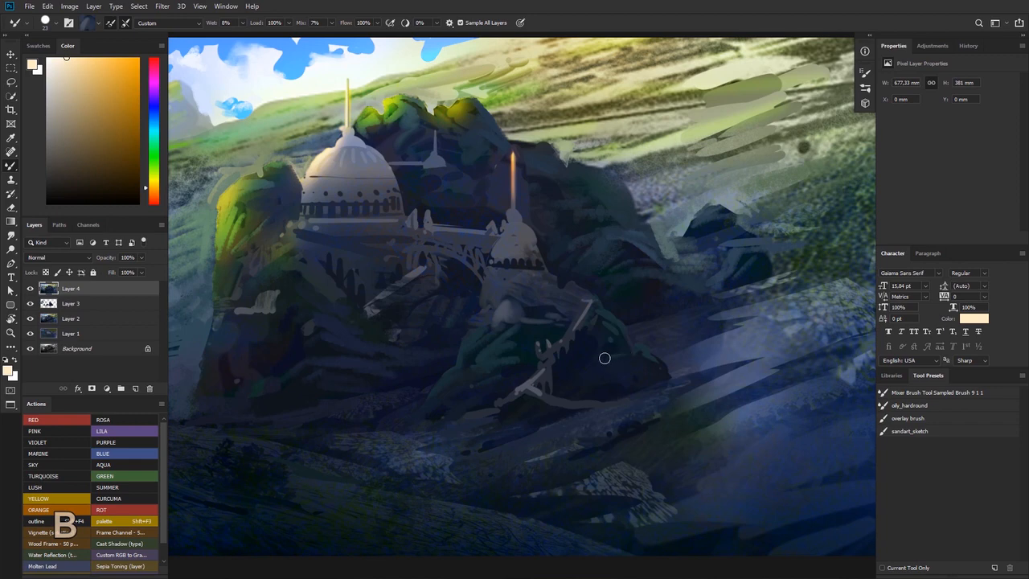
{"action": "left_click_drag", "start_coordinate": [461, 307], "coordinate": [455, 284], "text": "ctrl+space"}
{"action": "left_click_drag", "start_coordinate": [489, 223], "coordinate": [541, 254], "text": "space"}
{"action": "mouse_move", "coordinate": [486, 242]}
{"action": "left_mouse_down", "text": "ctrl+space"}
{"action": "mouse_move", "coordinate": [452, 253]}
{"action": "mouse_move", "coordinate": [463, 254]}
{"action": "left_mouse_up", "text": "ctrl+space"}
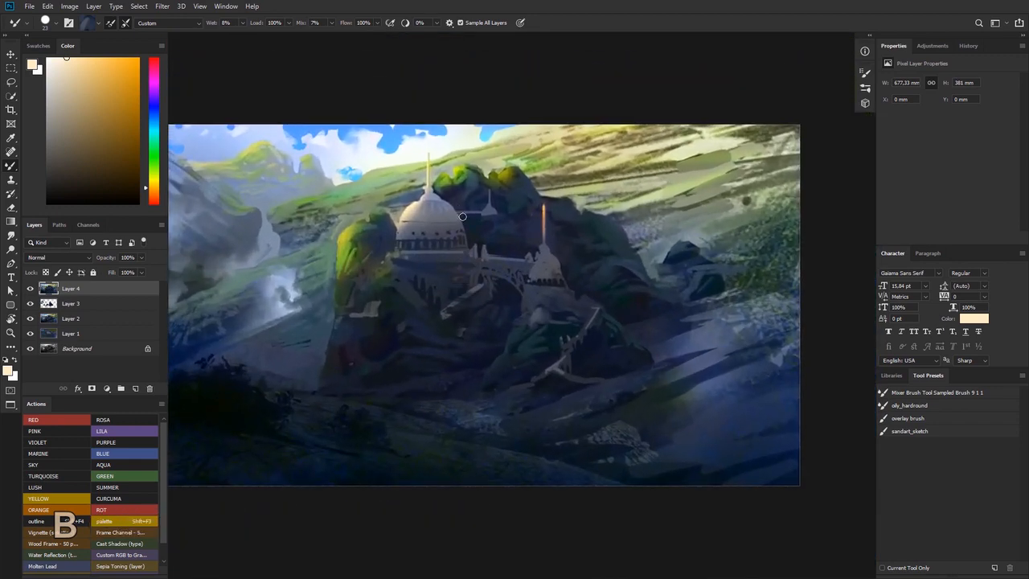
{"action": "left_click", "coordinate": [712, 287], "text": "alt"}
{"action": "left_click", "coordinate": [711, 274], "text": "alt"}
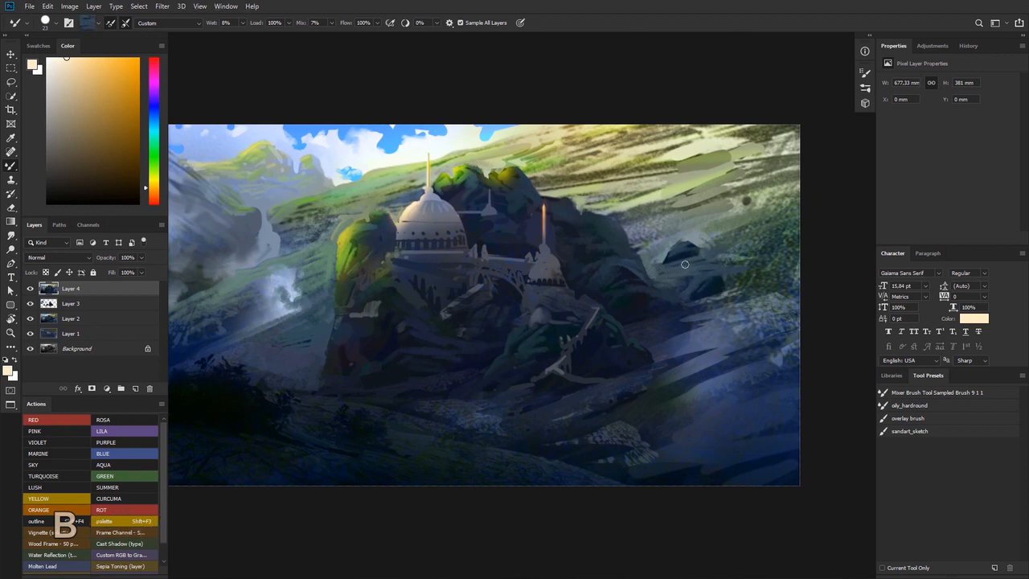
{"action": "left_click_drag", "start_coordinate": [684, 263], "coordinate": [693, 269], "text": "ctrl+space"}
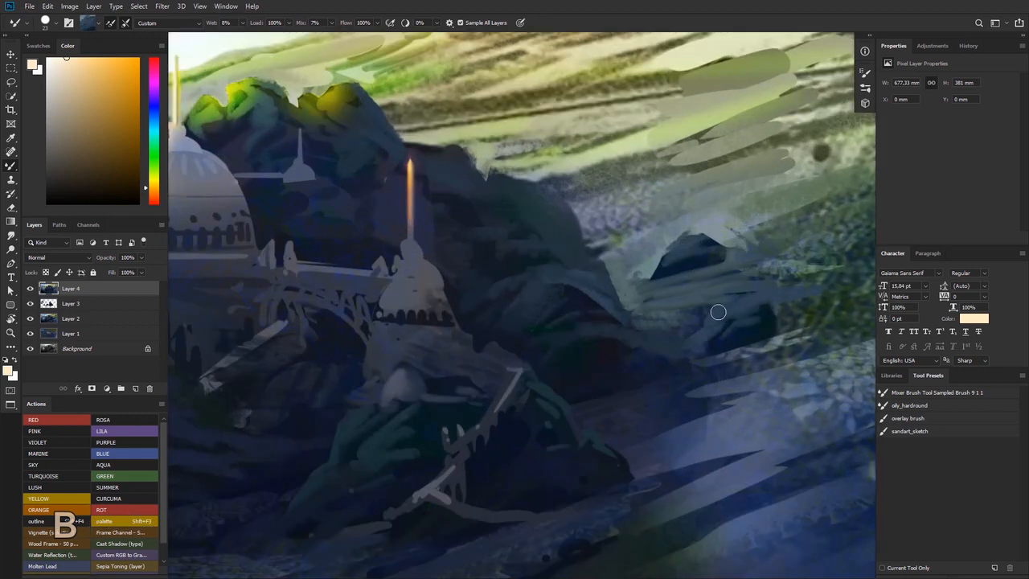